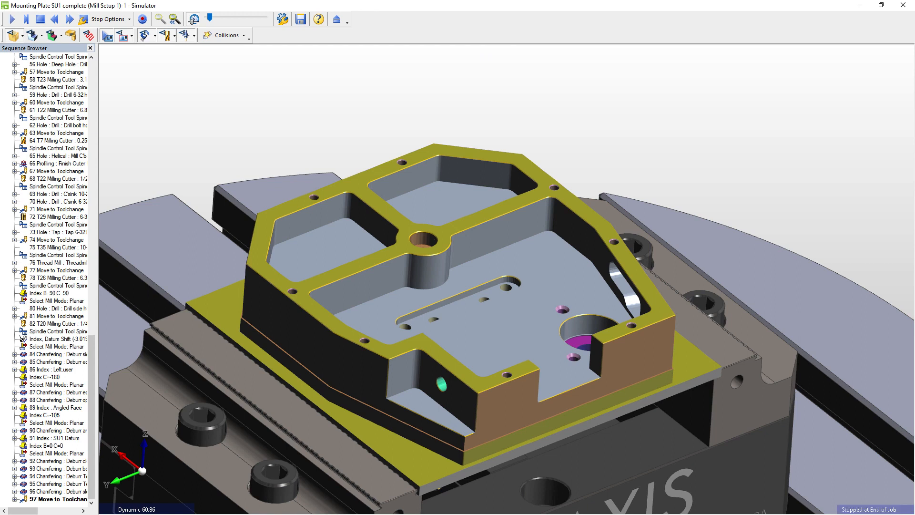
# Close the finished machining simulation and generate the CNC code as mounting plate SU1.nc
pyautogui.click(904, 6)
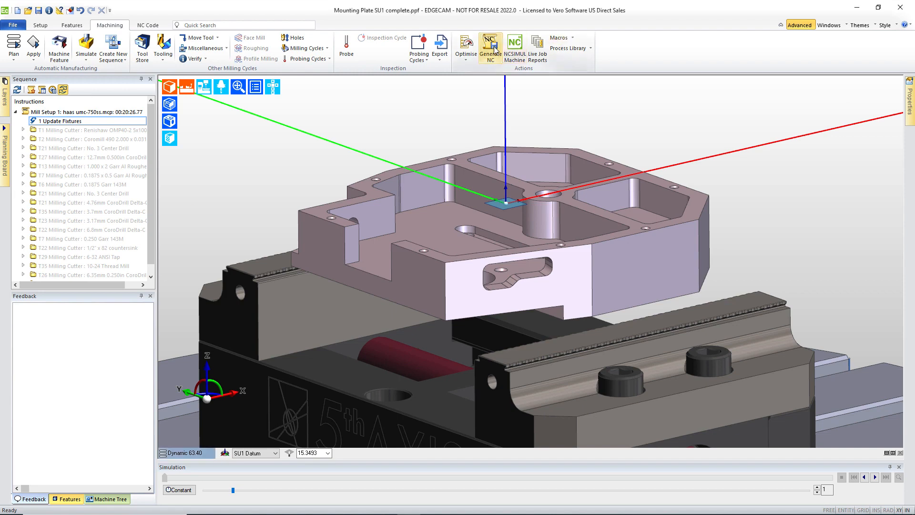
pyautogui.click(490, 48)
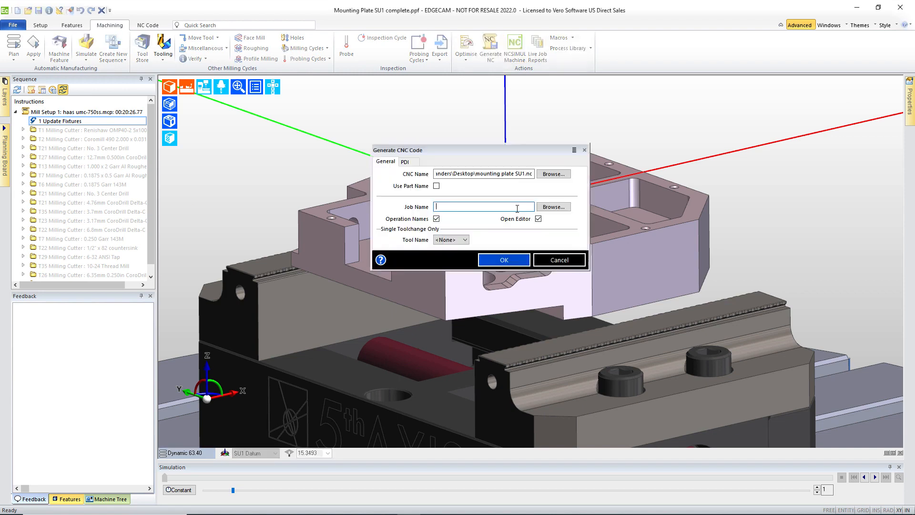
pyautogui.click(498, 257)
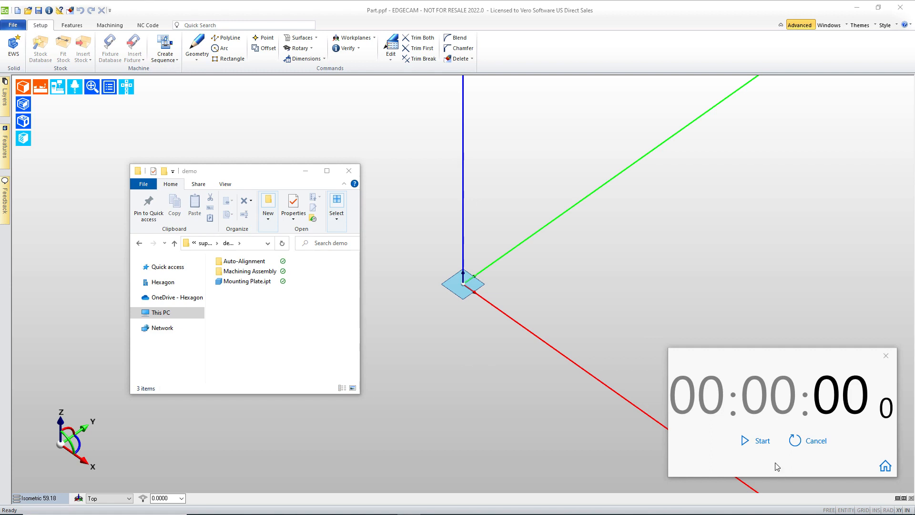
# Start the stopwatch and load Mounting Plate.ipt from the demo folder into the empty part
pyautogui.click(752, 442)
pyautogui.moveTo(231, 281); pyautogui.dragTo(462, 303)
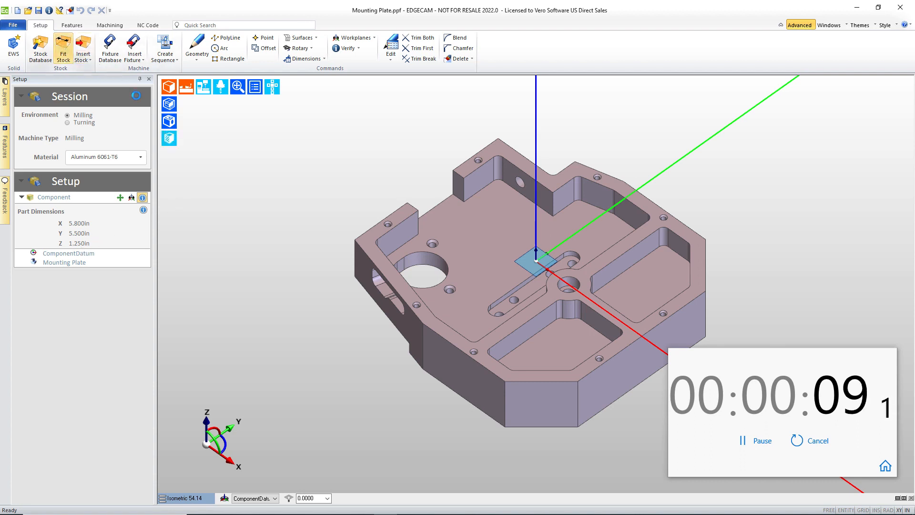
# Fit a 6 x 6 x 1.5 in box stock with a 0.025 in top offset, and display it shaded with its dimensions listed
pyautogui.click(63, 46)
pyautogui.click(397, 232)
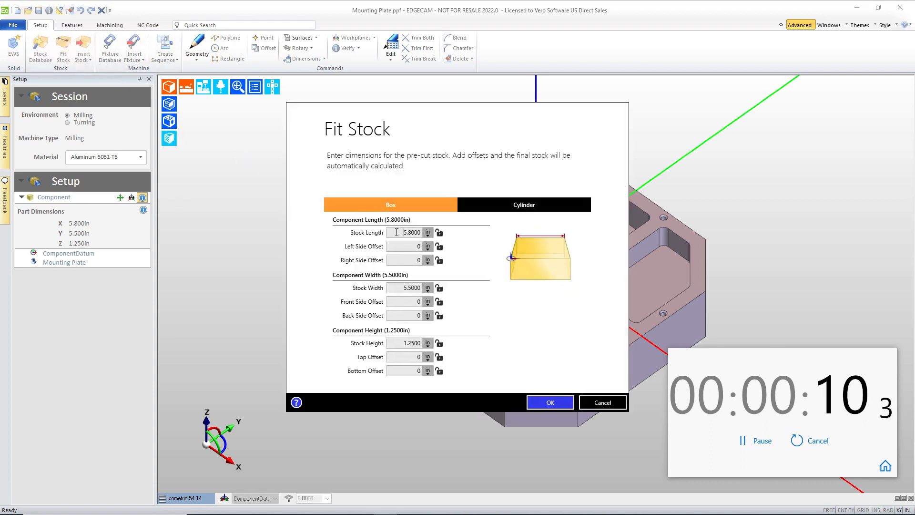
pyautogui.write('6')
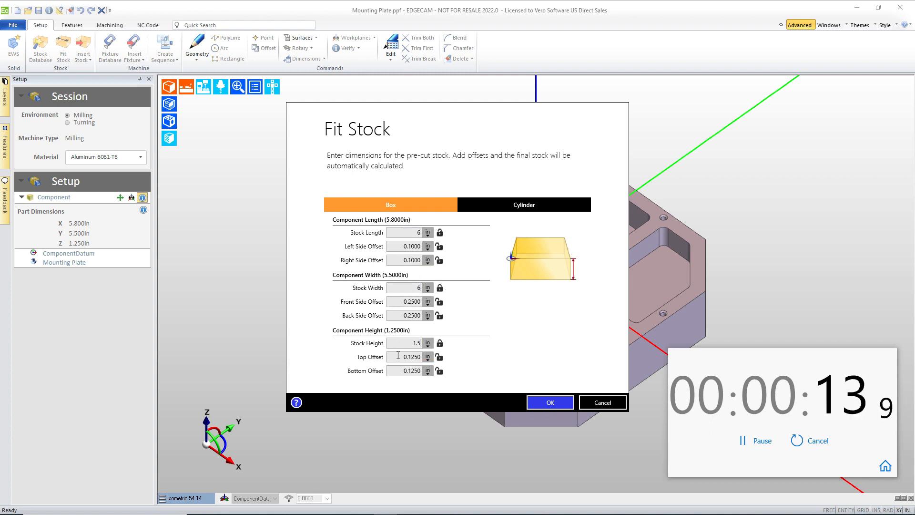
pyautogui.click(397, 355)
pyautogui.write('0.025')
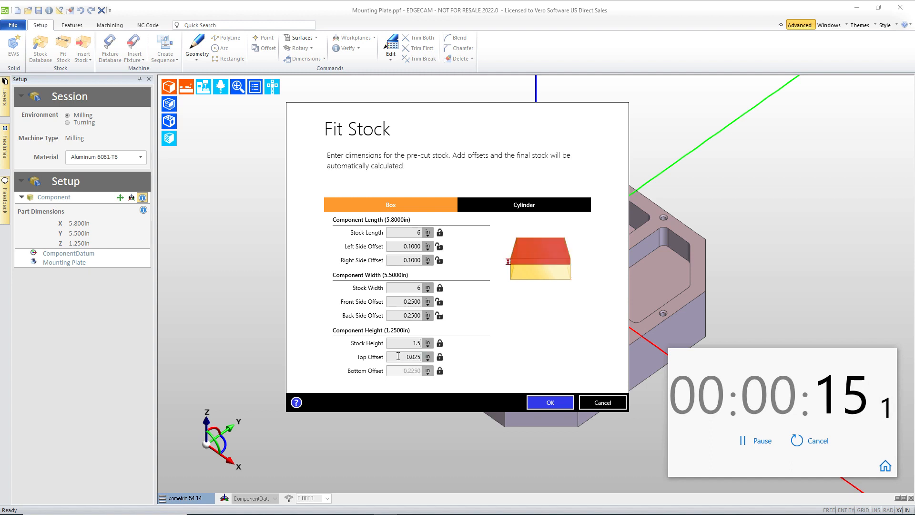
pyautogui.click(546, 404)
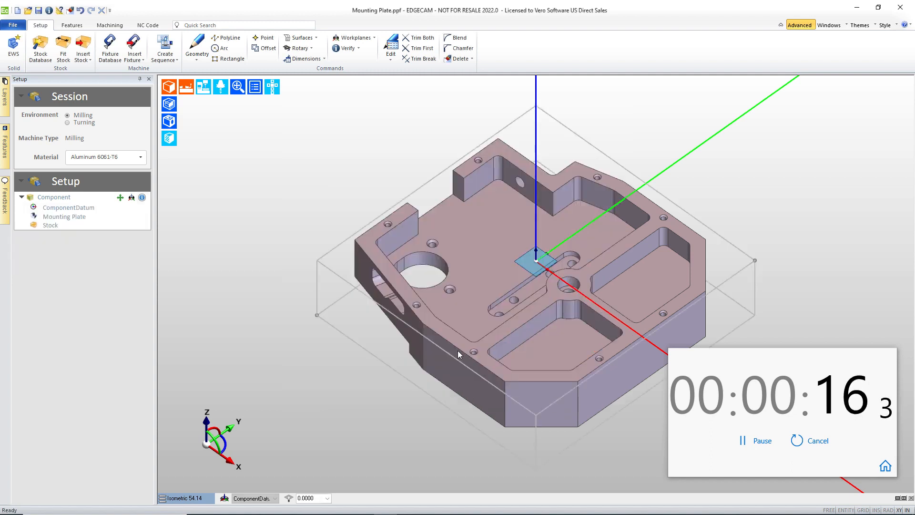
pyautogui.click(172, 106)
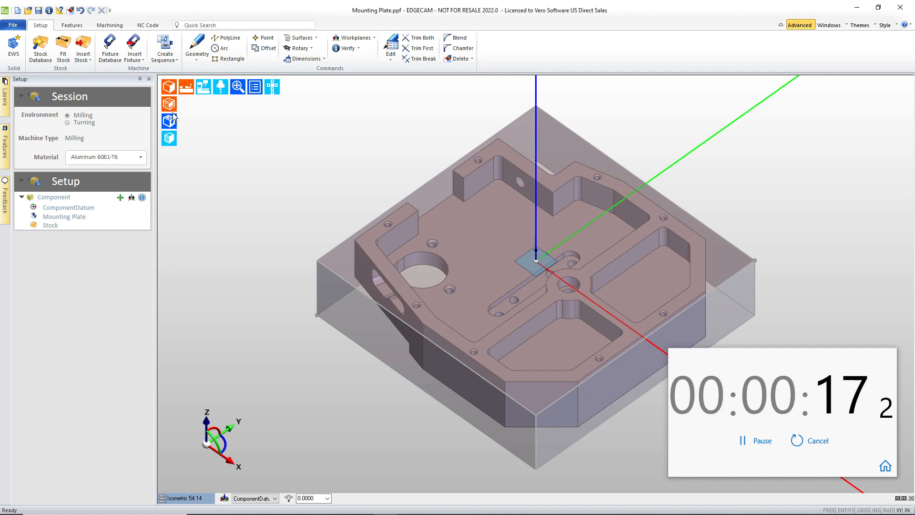
pyautogui.click(142, 198)
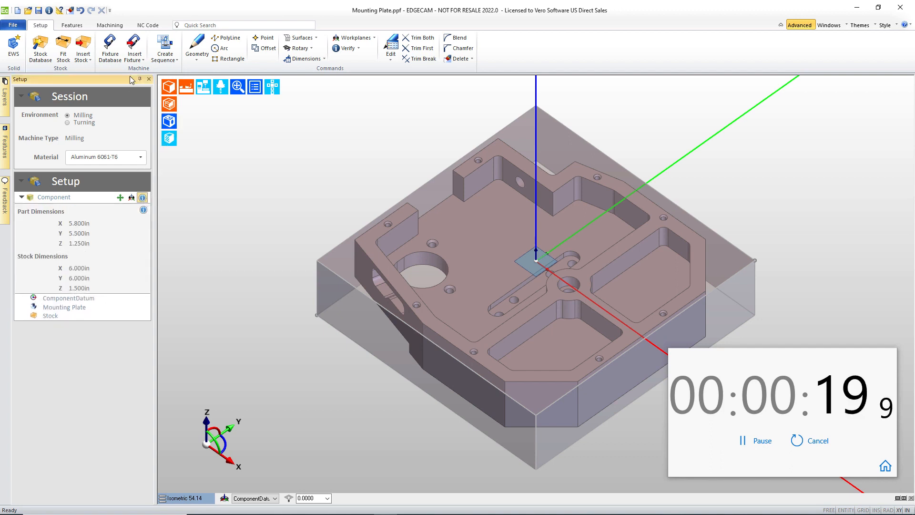
# Add the 5th Axis V6105 vice from the fixture database to hold the stock
pyautogui.click(110, 47)
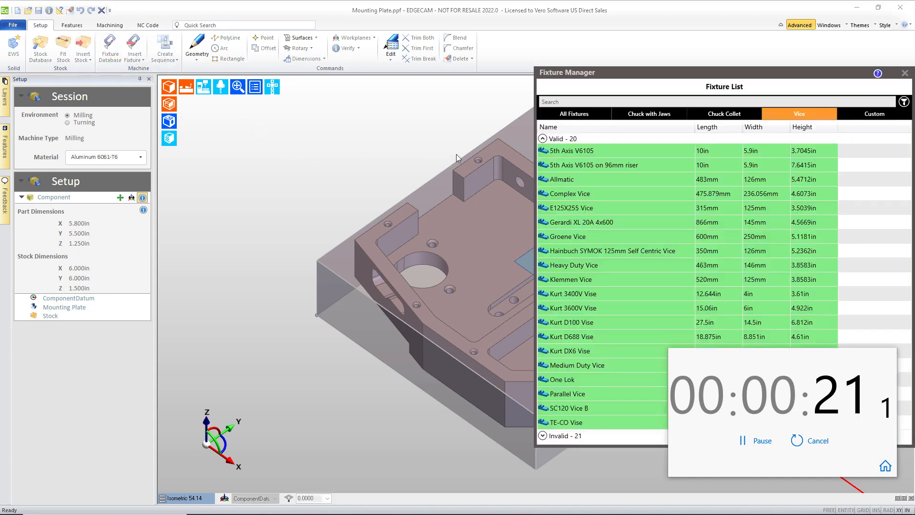
pyautogui.click(590, 151)
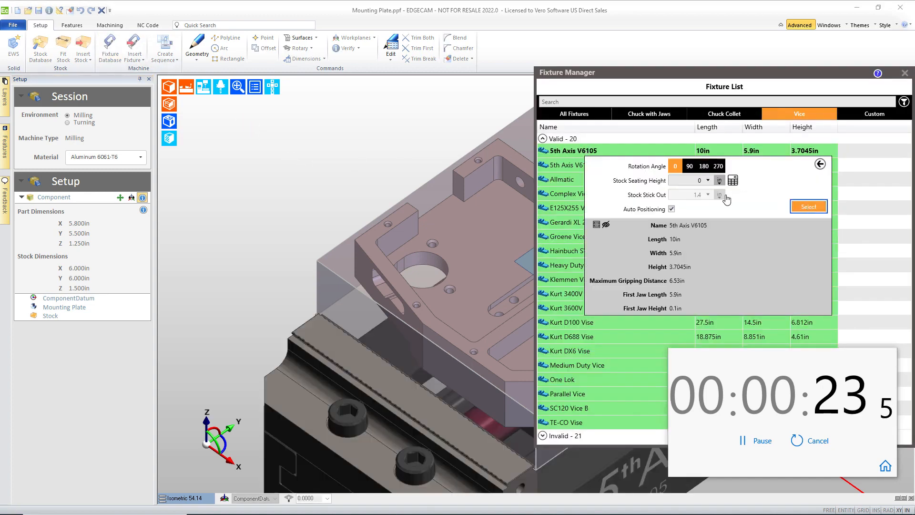
pyautogui.click(808, 206)
pyautogui.click(273, 89)
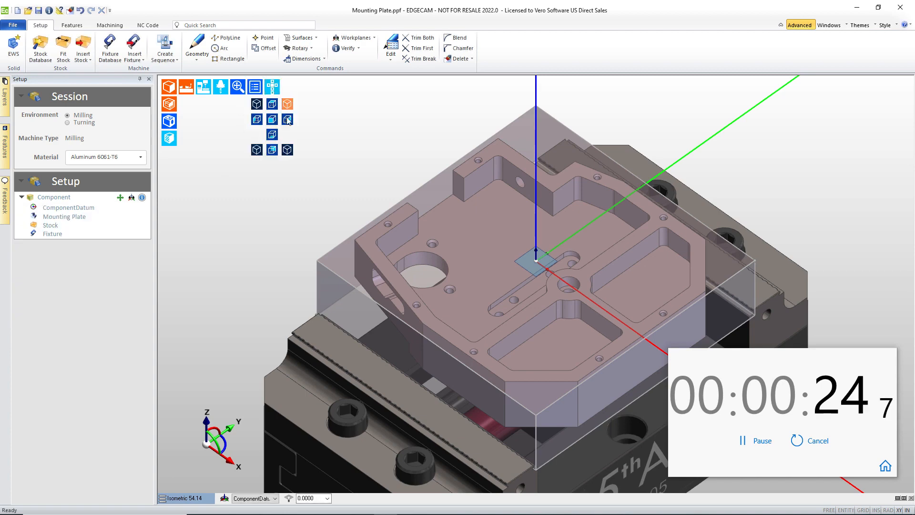
pyautogui.click(287, 123)
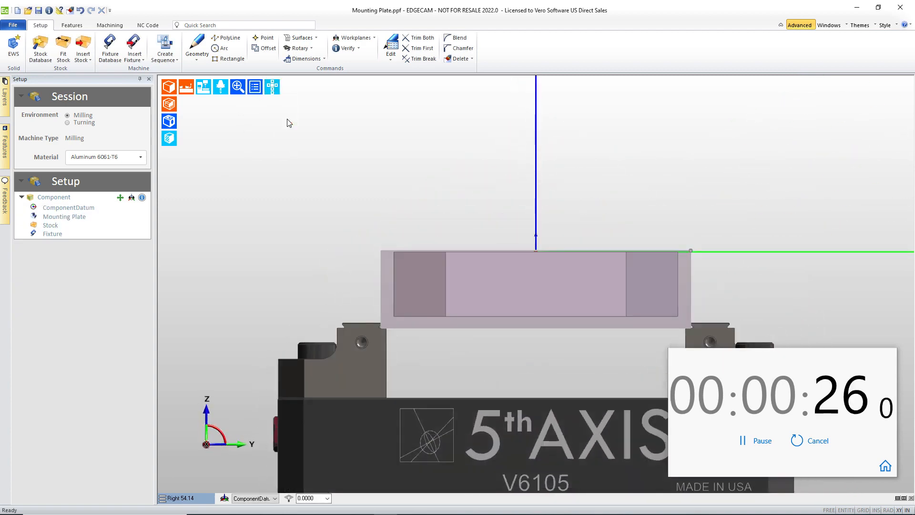
pyautogui.click(273, 89)
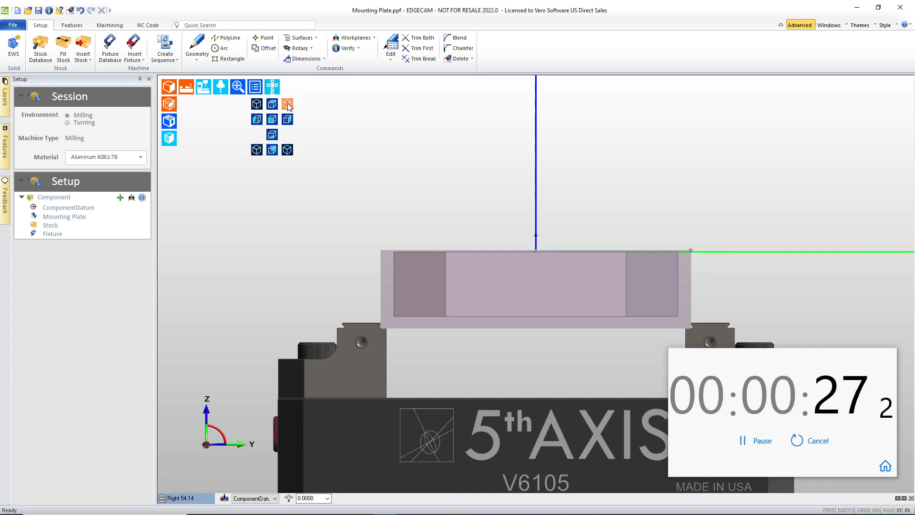
pyautogui.click(287, 104)
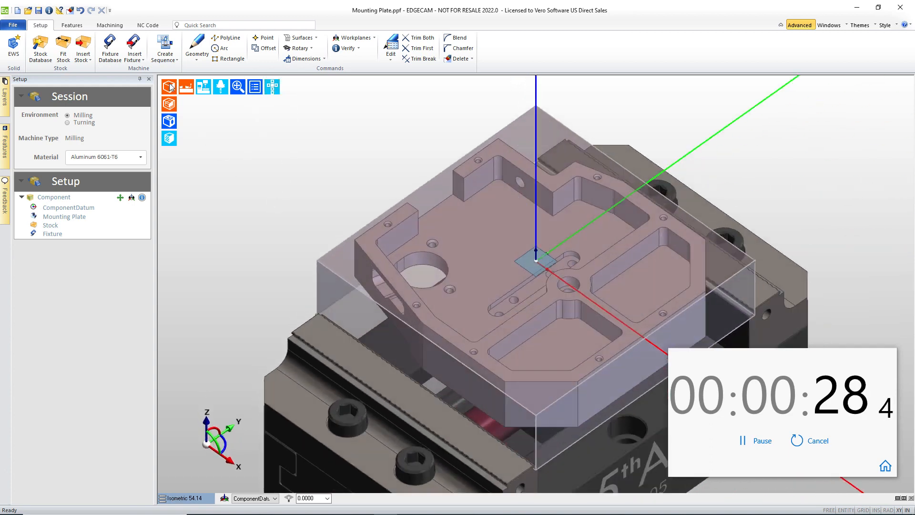
# Create a new milling sequence on the Haas UMC-750SS.mcp machine with the Workflow Mill Haas UMC toolkit, keeping the default setup and datum
pyautogui.click(165, 53)
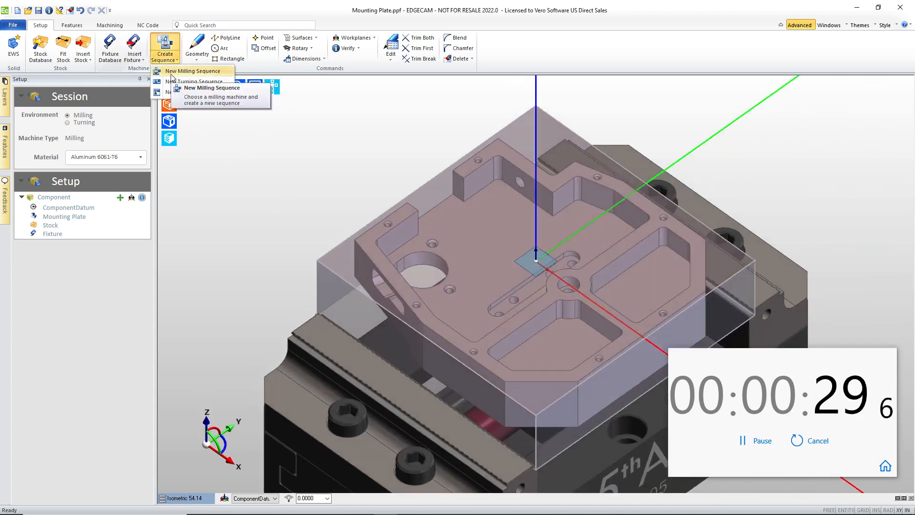
pyautogui.click(173, 72)
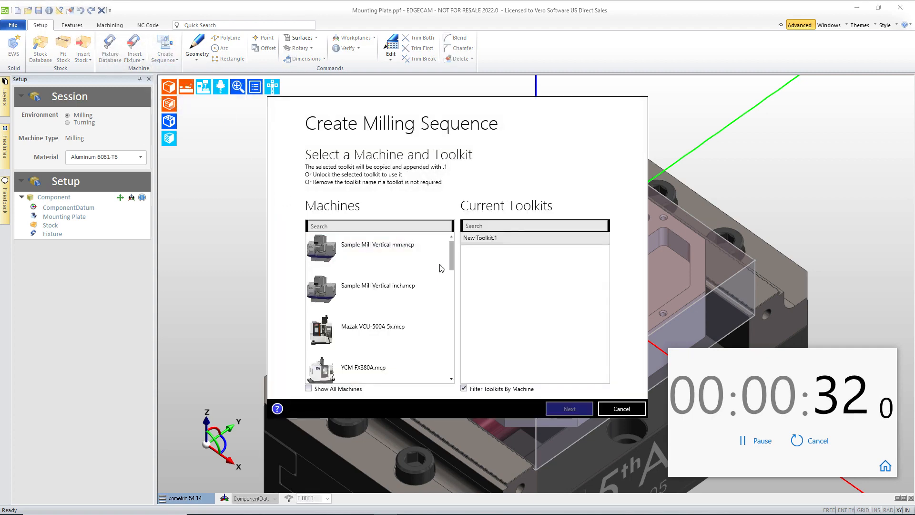
pyautogui.moveTo(450, 256); pyautogui.dragTo(453, 405)
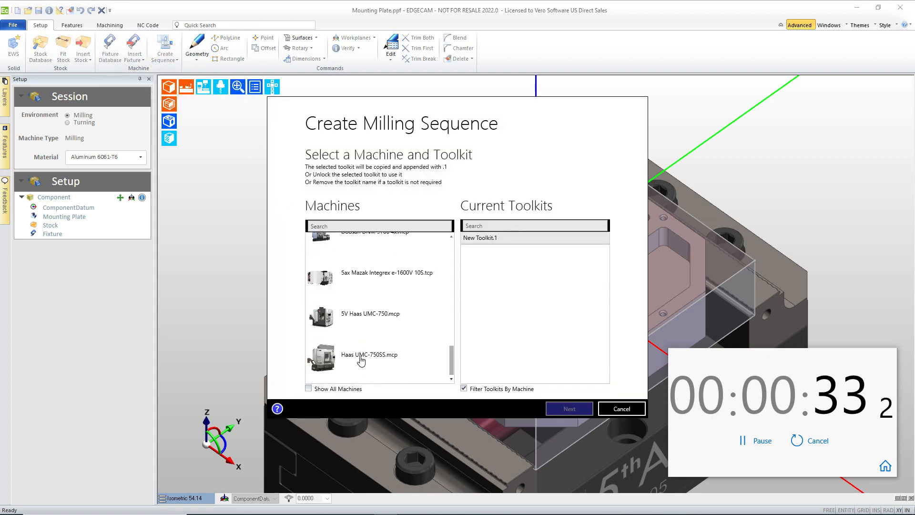
pyautogui.click(361, 361)
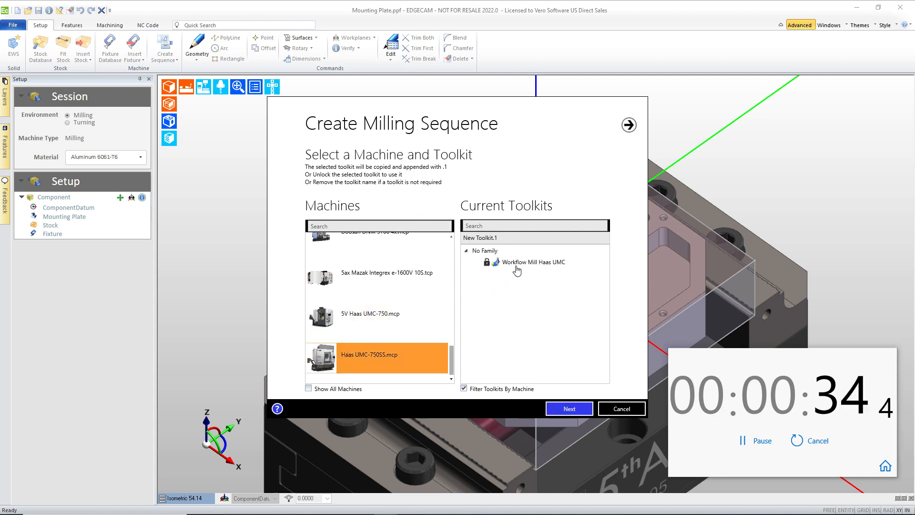
pyautogui.click(516, 264)
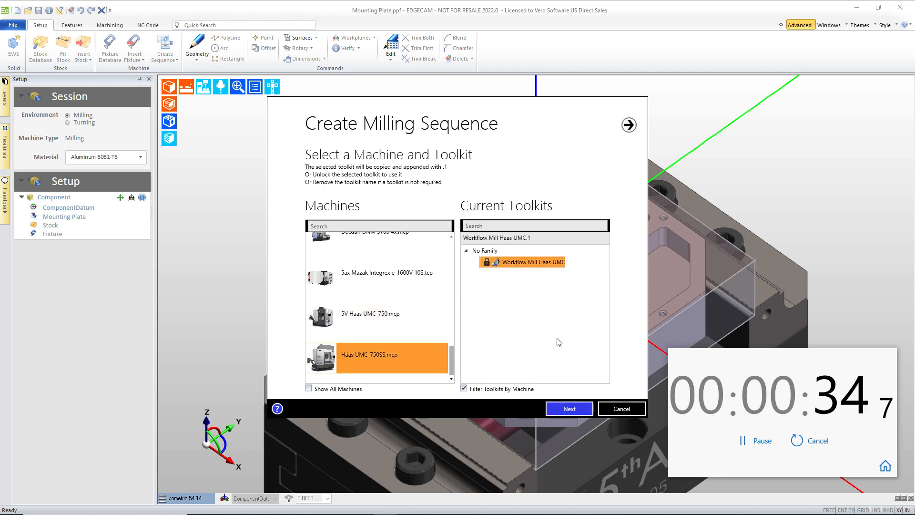
pyautogui.click(569, 410)
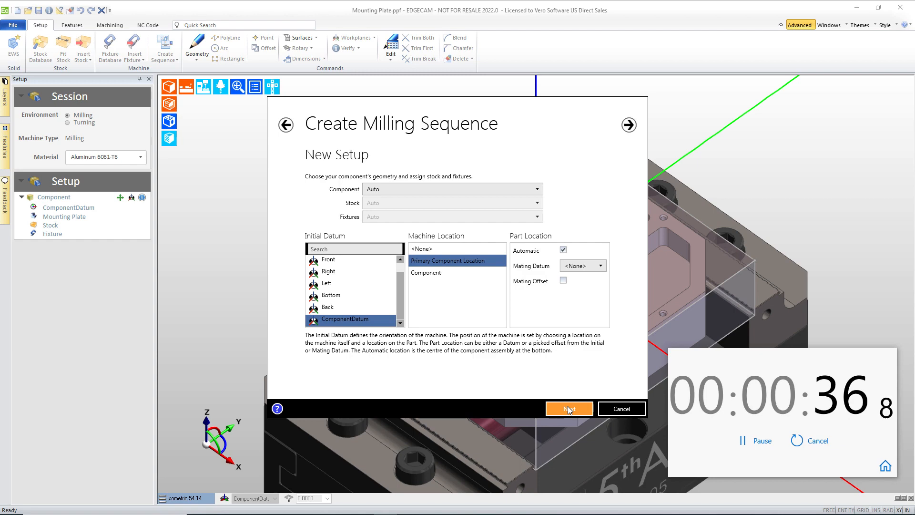
pyautogui.click(568, 410)
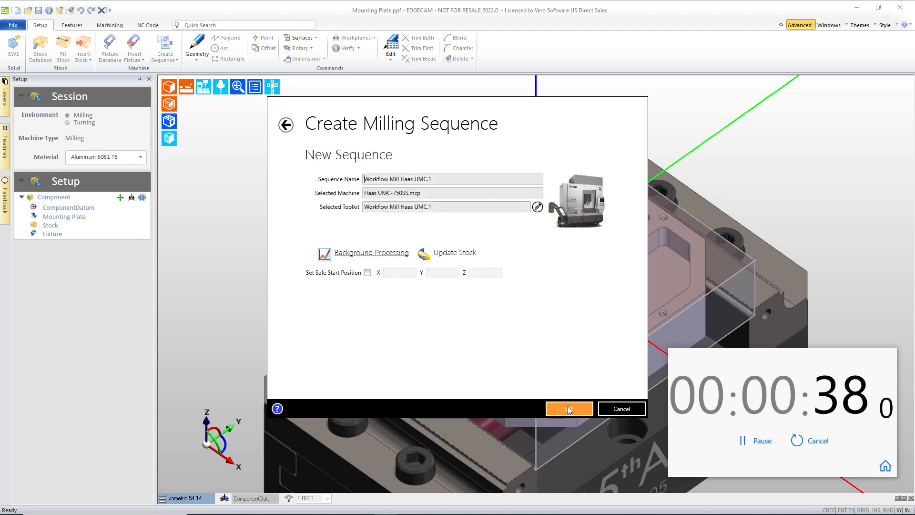
pyautogui.click(568, 410)
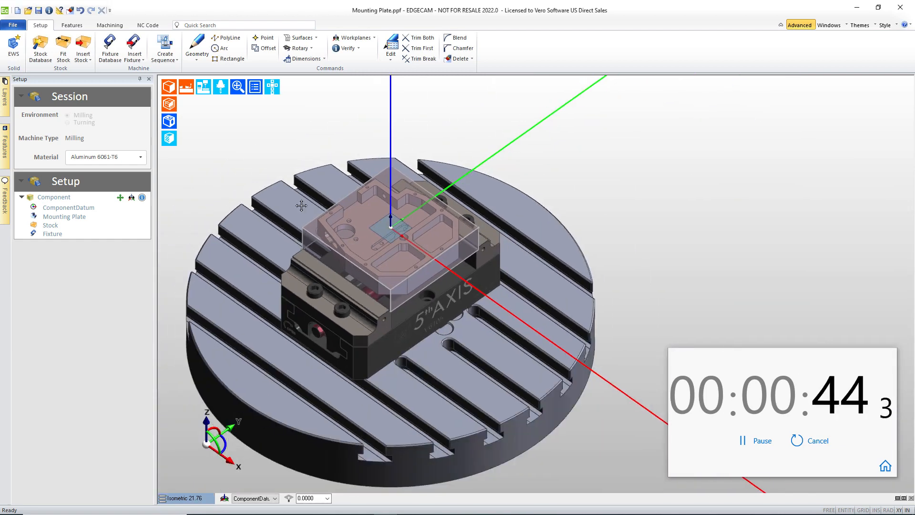
# Turn off the stock shading and find the plate's mill features, including vertical holes, after editing the maximum hole diameter
pyautogui.moveTo(301, 205); pyautogui.dragTo(352, 209, button='middle')
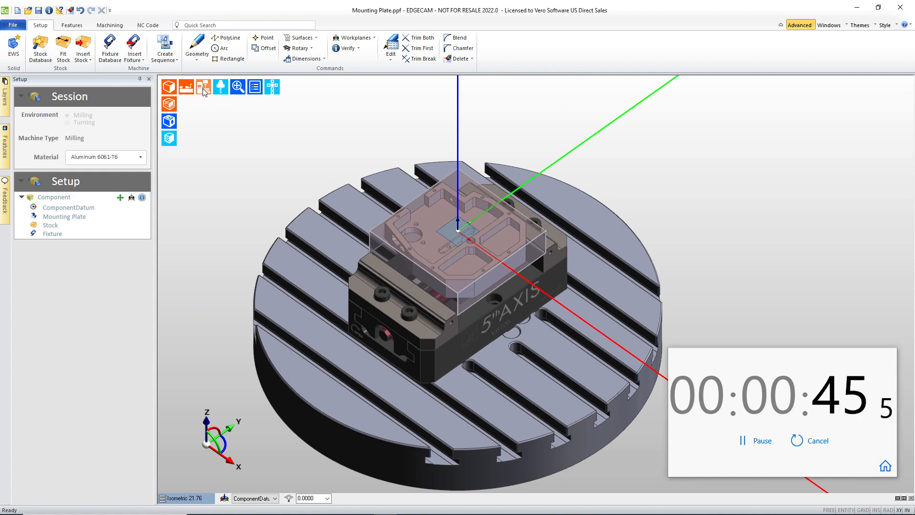
pyautogui.click(168, 104)
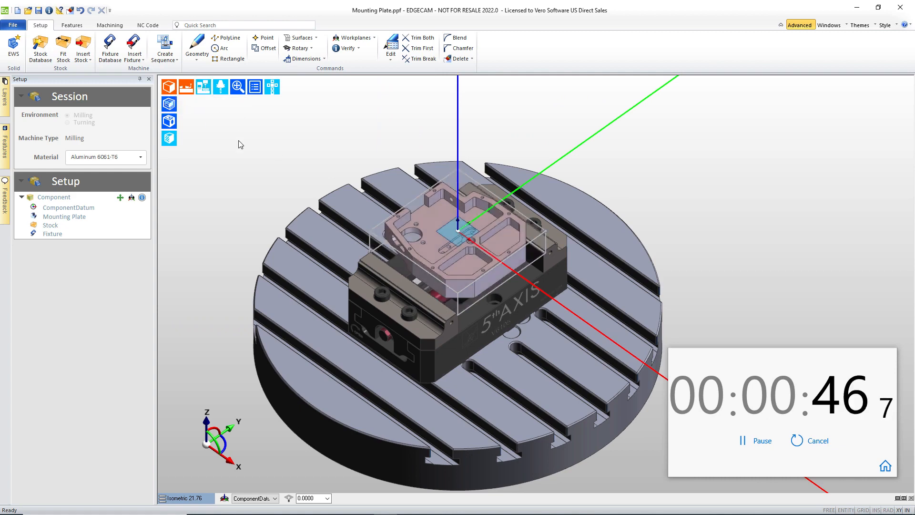
pyautogui.click(67, 26)
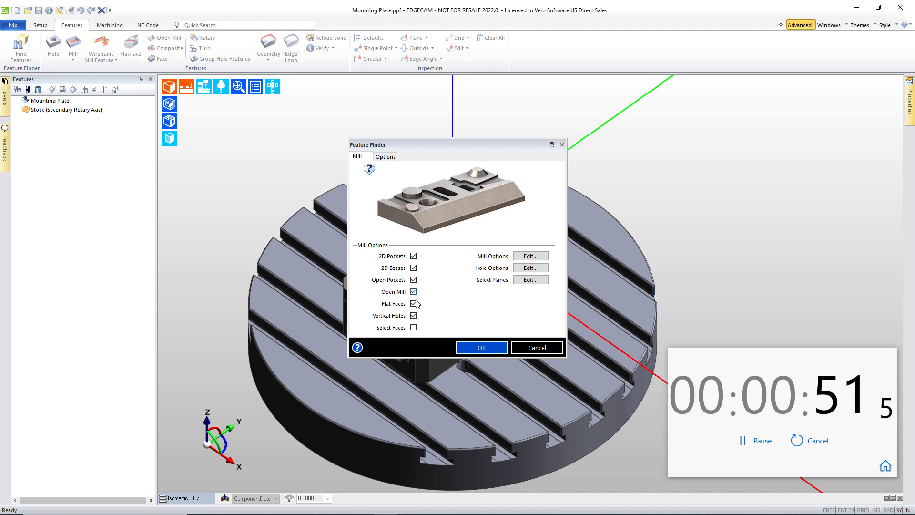
pyautogui.click(529, 268)
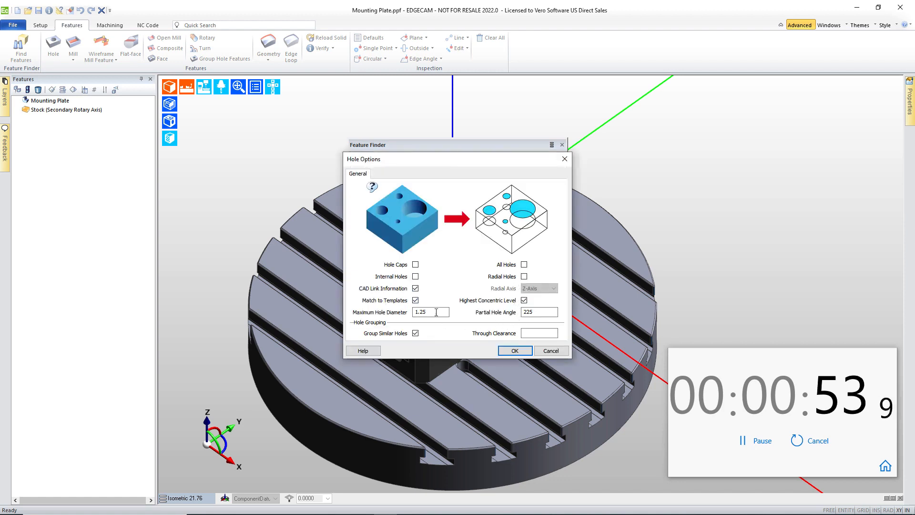
pyautogui.doubleClick(433, 311)
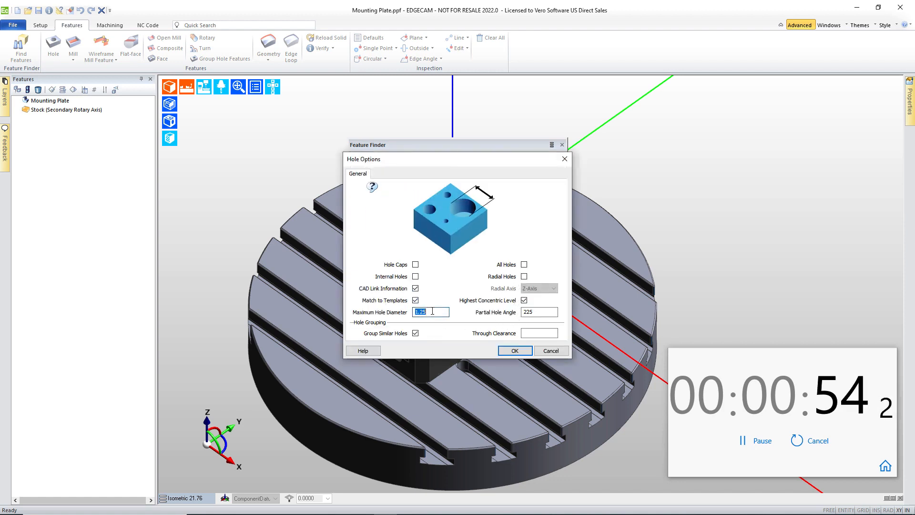
pyautogui.click(519, 351)
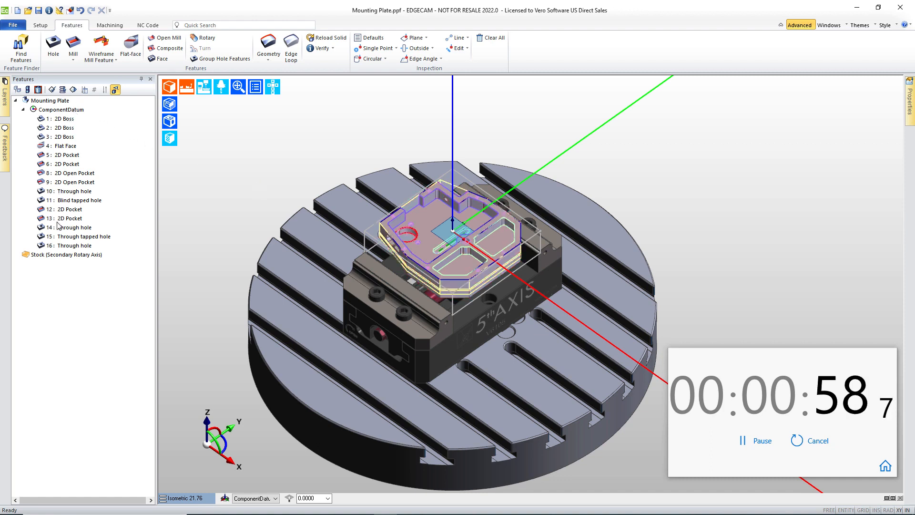
# Enter the machining environment, pause the stopwatch, return to the setup environment and close the stopwatch
pyautogui.click(110, 25)
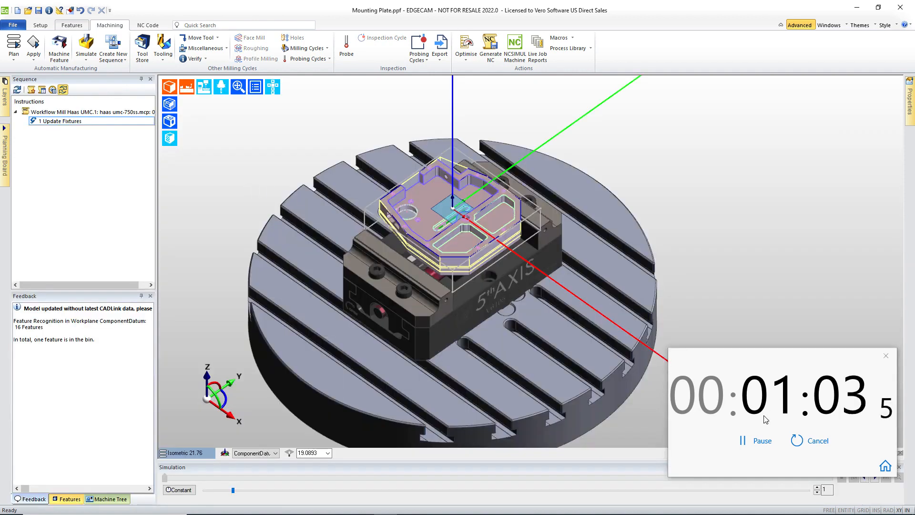
pyautogui.click(747, 443)
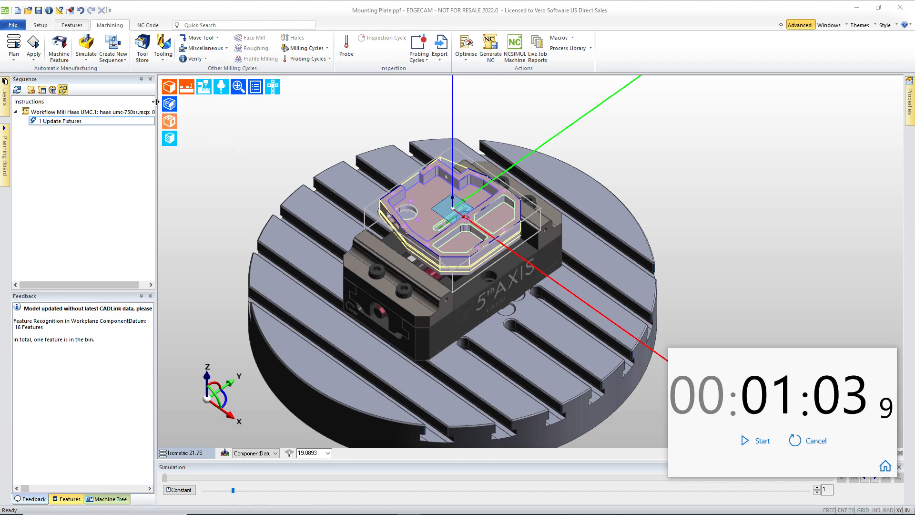
pyautogui.click(41, 25)
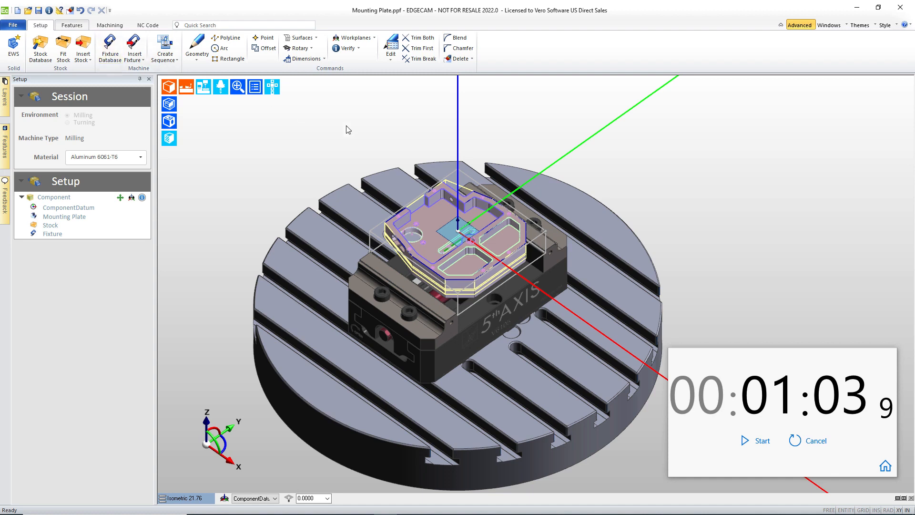
pyautogui.click(892, 362)
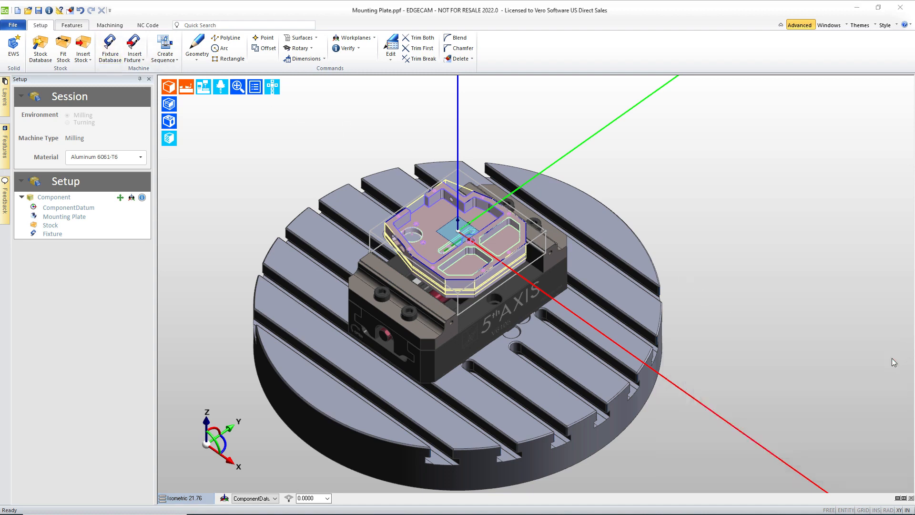
# Open 1 - IPG0001-rev1.VDF from the Auto-Alignment folder, discarding the changes to Mounting Plate.ppf
pyautogui.click(29, 10)
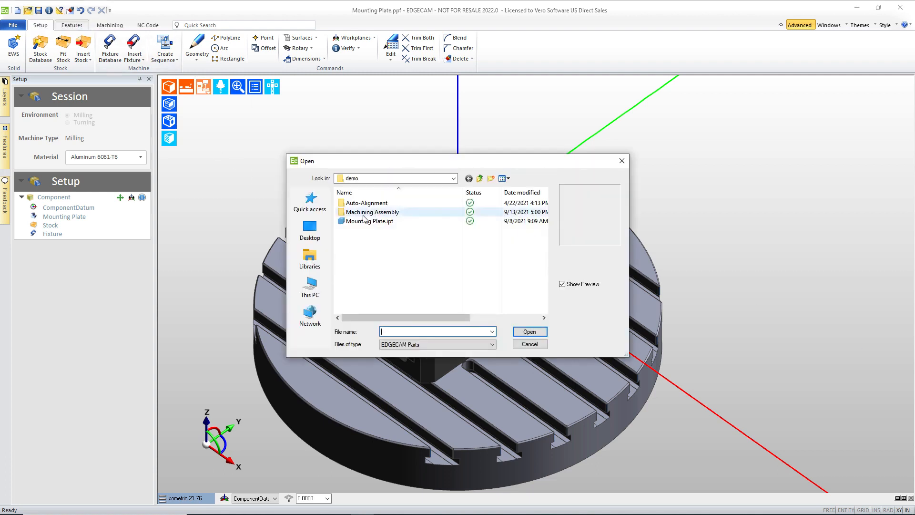
pyautogui.doubleClick(364, 203)
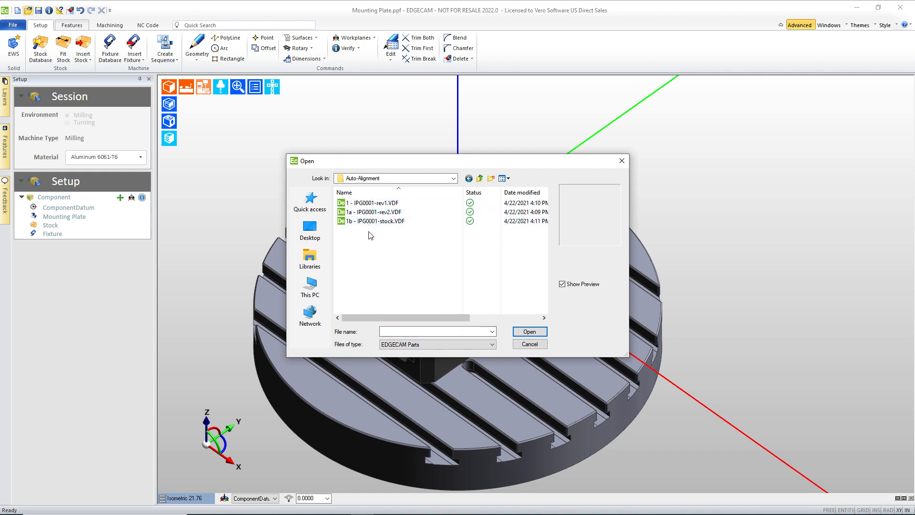
pyautogui.click(371, 203)
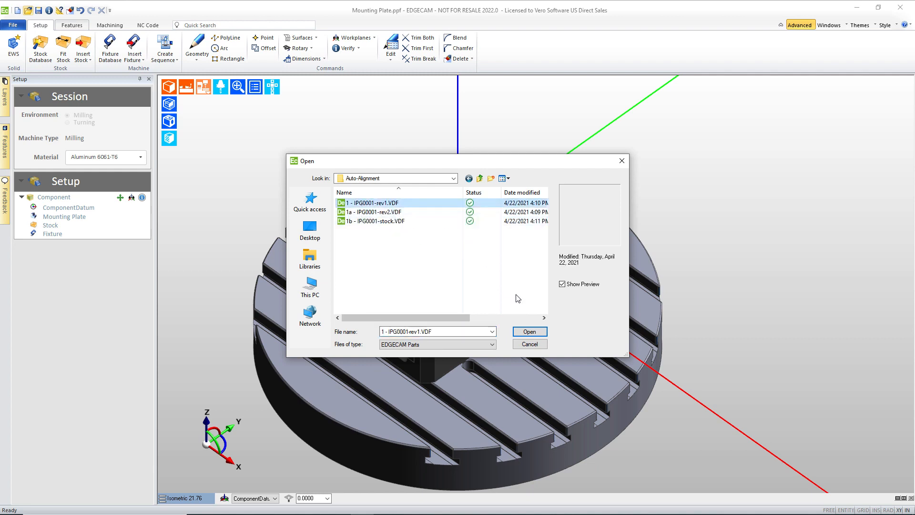
pyautogui.click(538, 331)
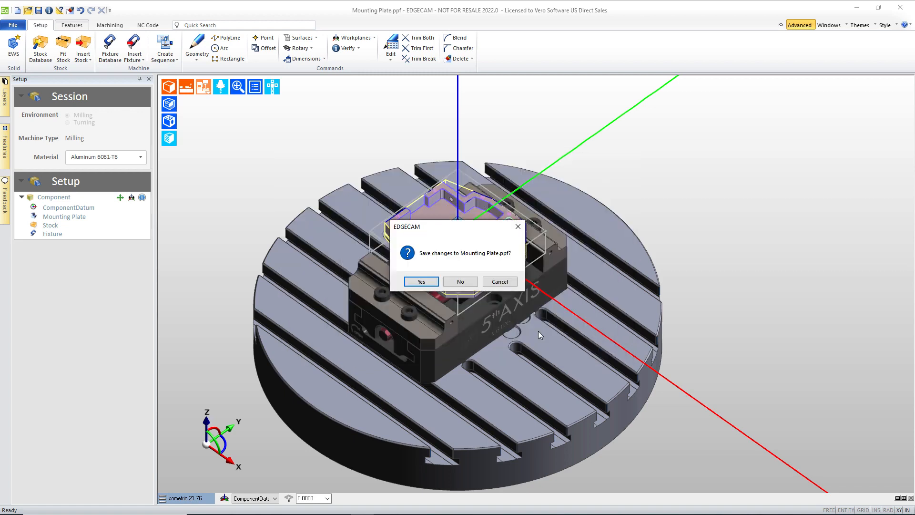
pyautogui.click(461, 281)
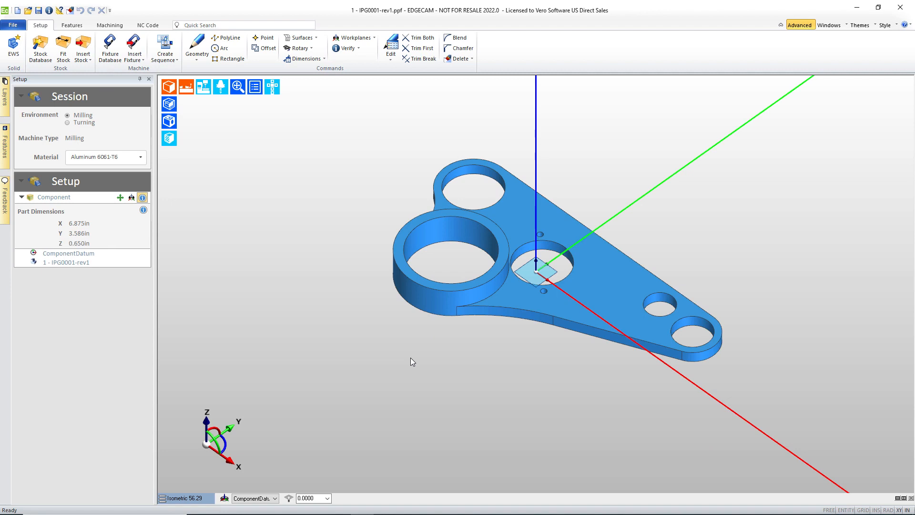
# Rotate the part 180 degrees in the XY plane in two 90-degree turns, starting from the top view
pyautogui.click(272, 86)
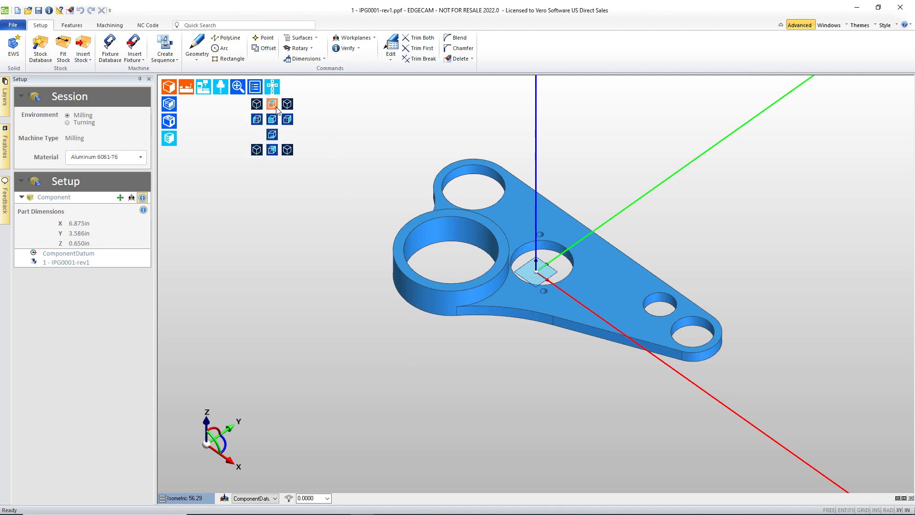
pyautogui.click(273, 106)
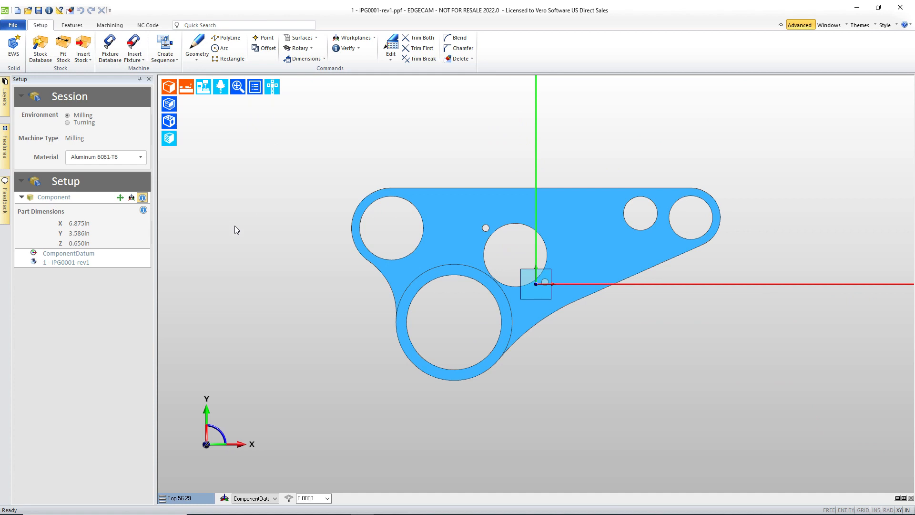
pyautogui.click(121, 197)
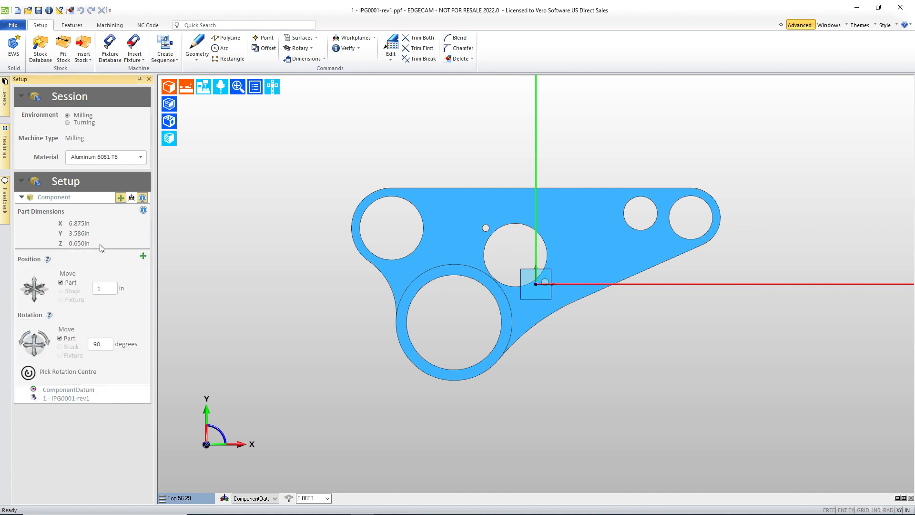
pyautogui.click(43, 337)
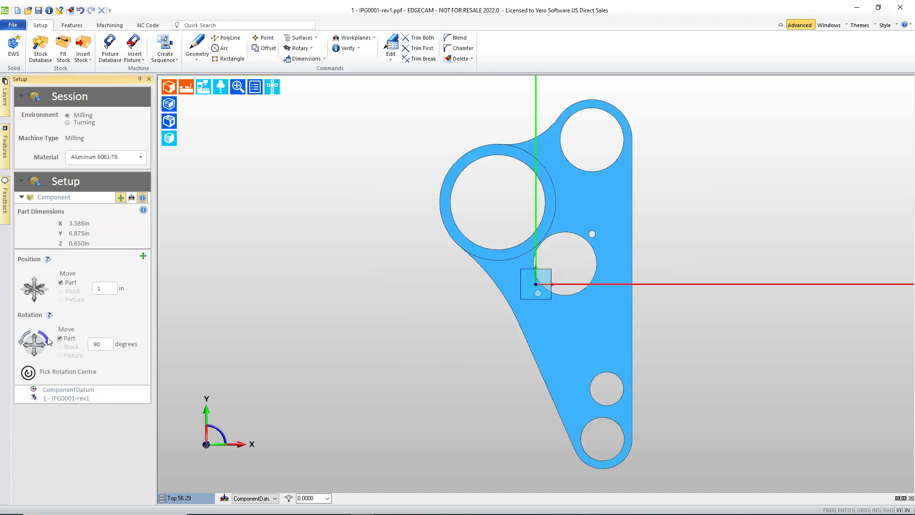
pyautogui.click(48, 340)
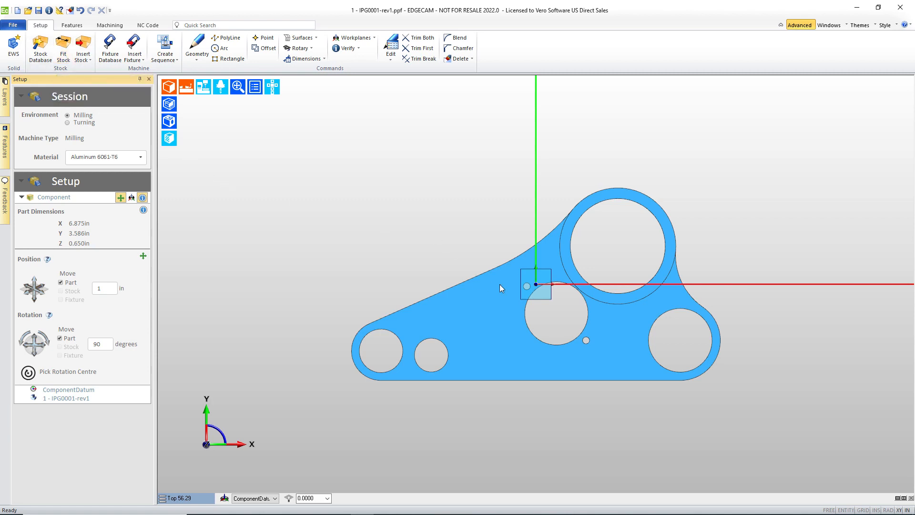
pyautogui.moveTo(500, 284); pyautogui.dragTo(475, 195, button='middle')
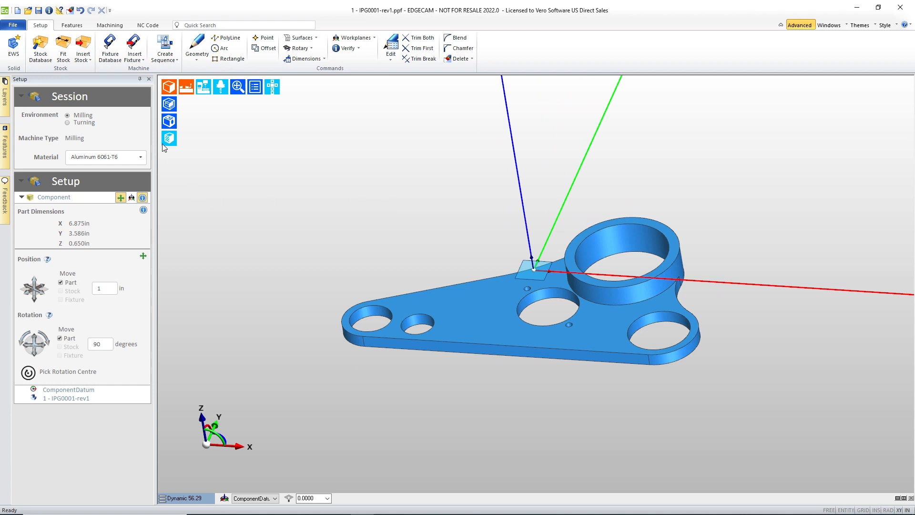
# Turn off Select Environment, Align for Turning and Align for Milling in the solids alignment preferences
pyautogui.click(13, 28)
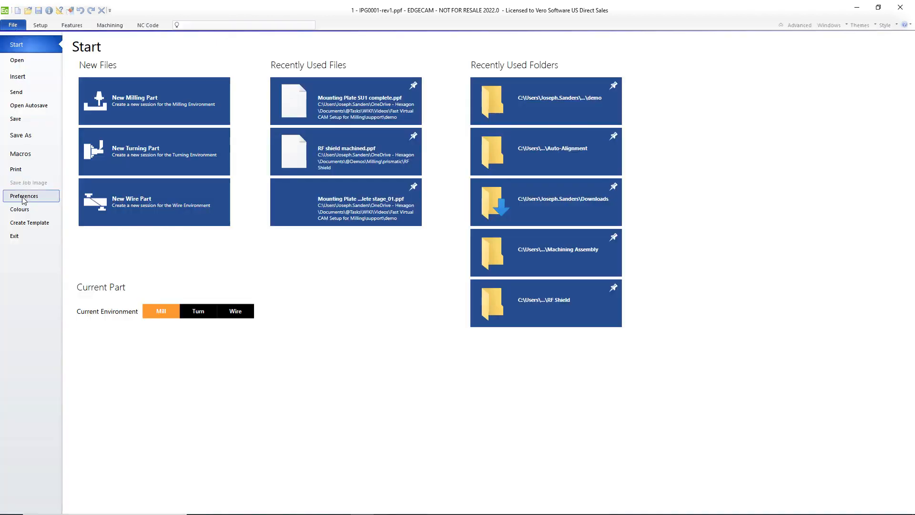
pyautogui.click(23, 197)
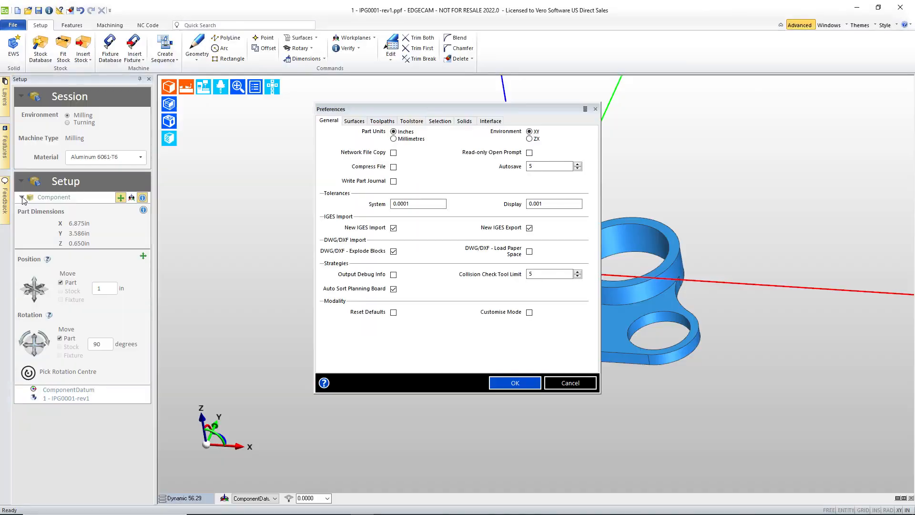
pyautogui.click(464, 122)
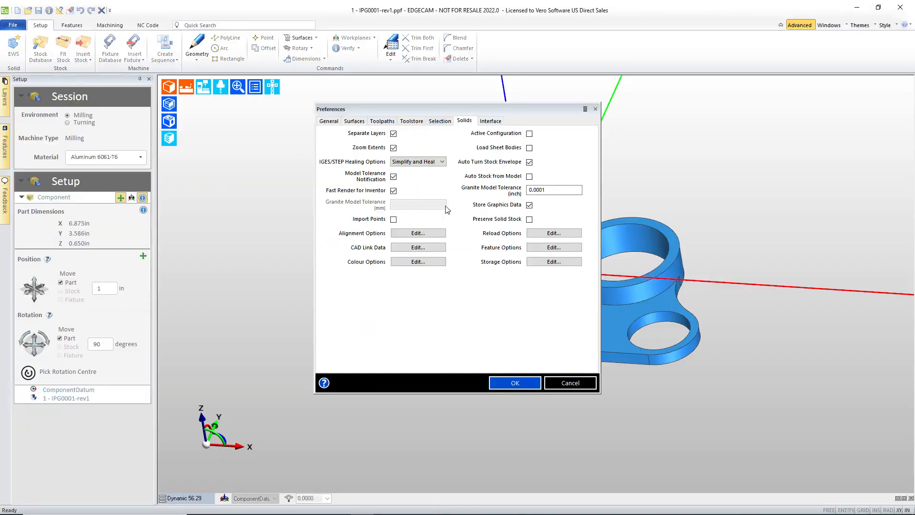
pyautogui.click(404, 233)
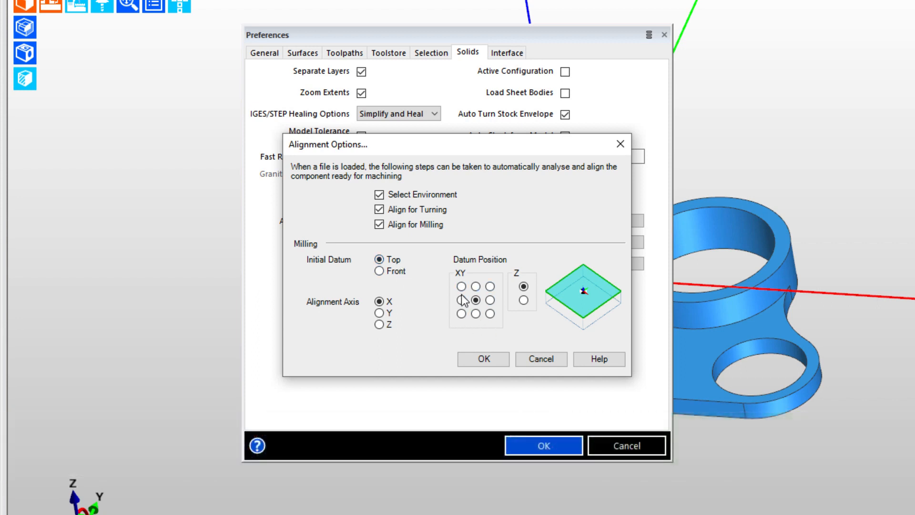
pyautogui.click(379, 195)
pyautogui.click(379, 209)
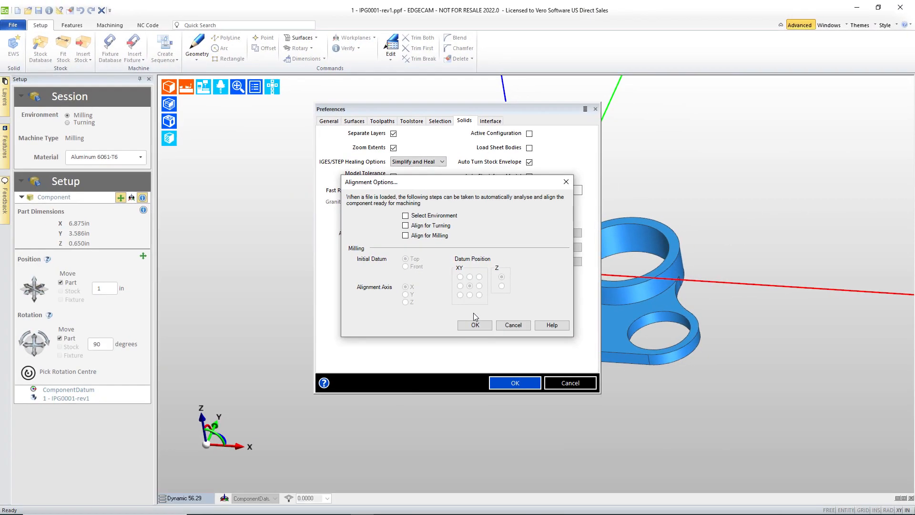
pyautogui.click(477, 334)
pyautogui.click(514, 382)
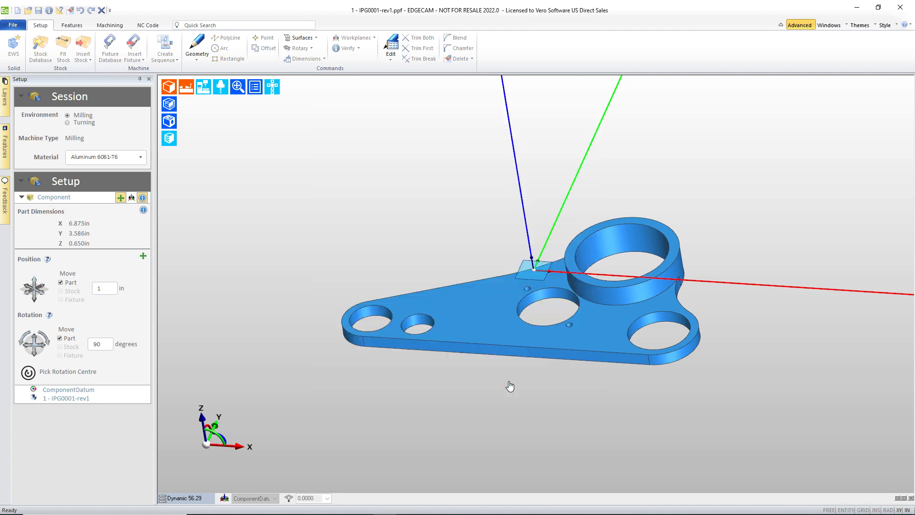
# Start a new part without saving the current one and load 1 - IPG0001-rev1.VDF again
pyautogui.click(22, 11)
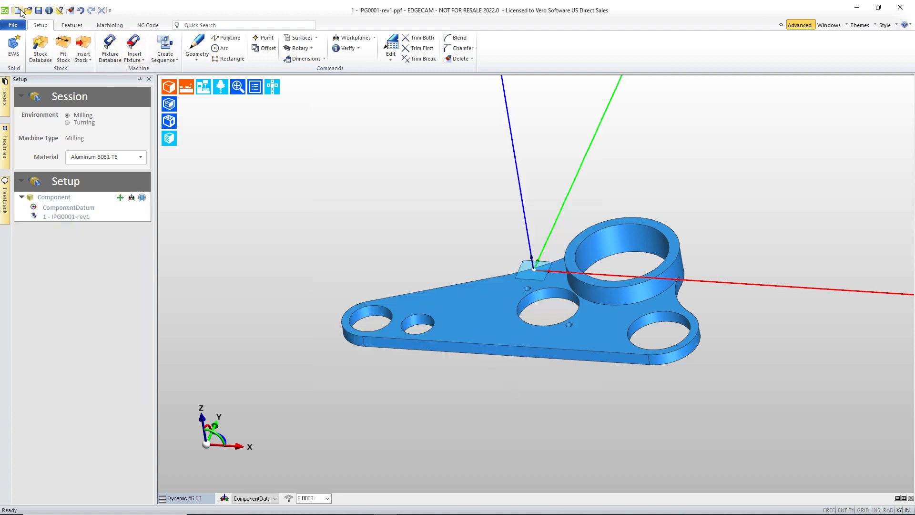
pyautogui.click(463, 282)
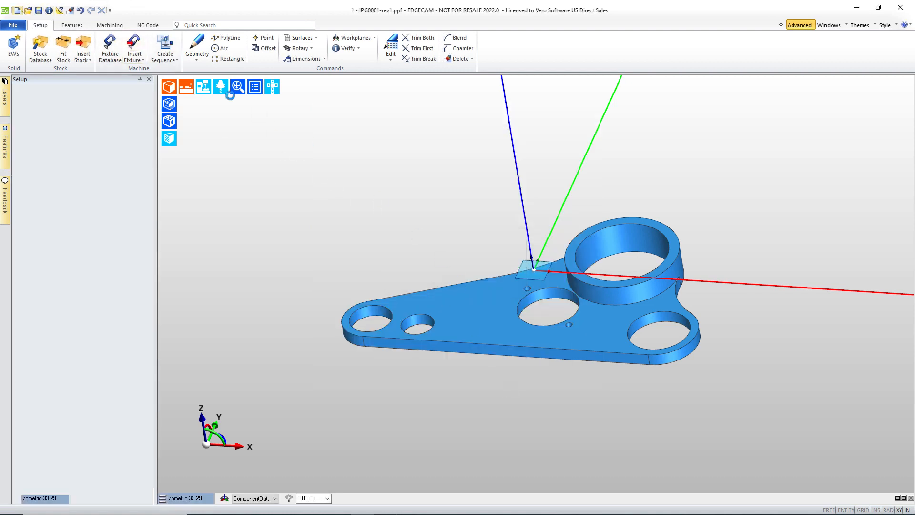
pyautogui.click(28, 12)
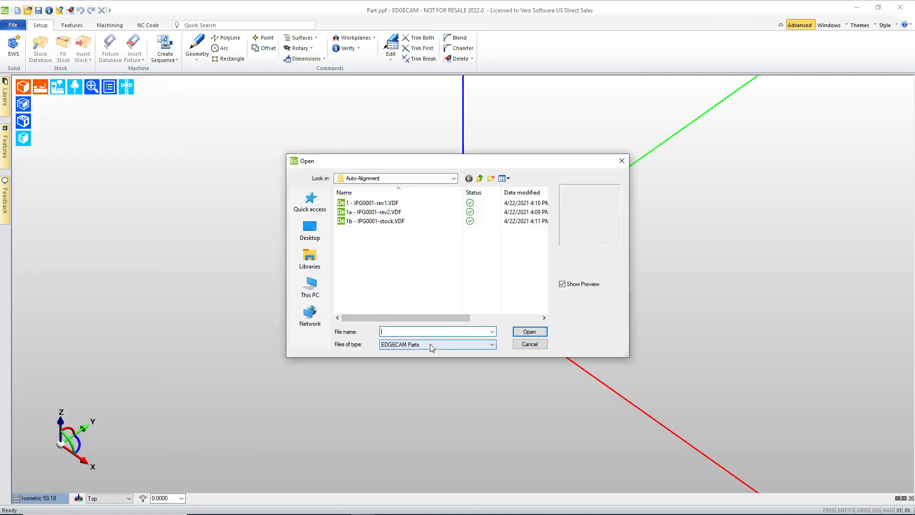
pyautogui.click(370, 202)
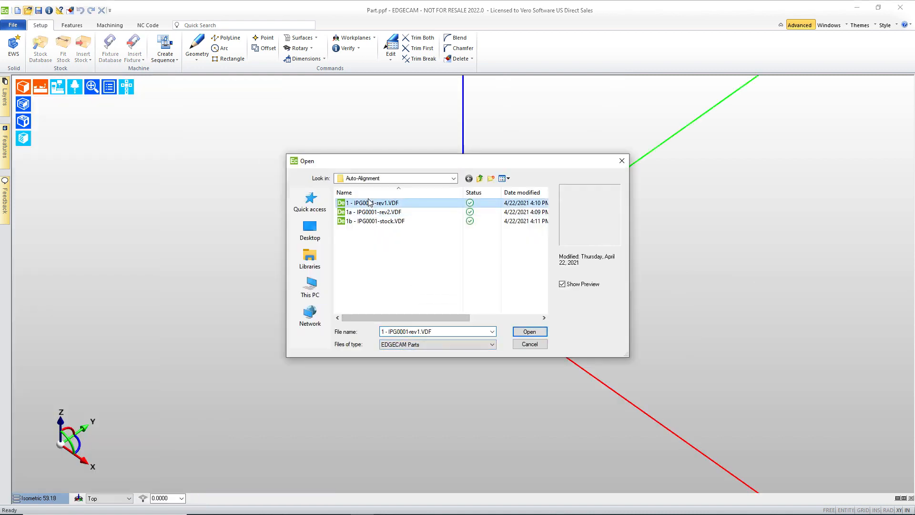
pyautogui.click(529, 331)
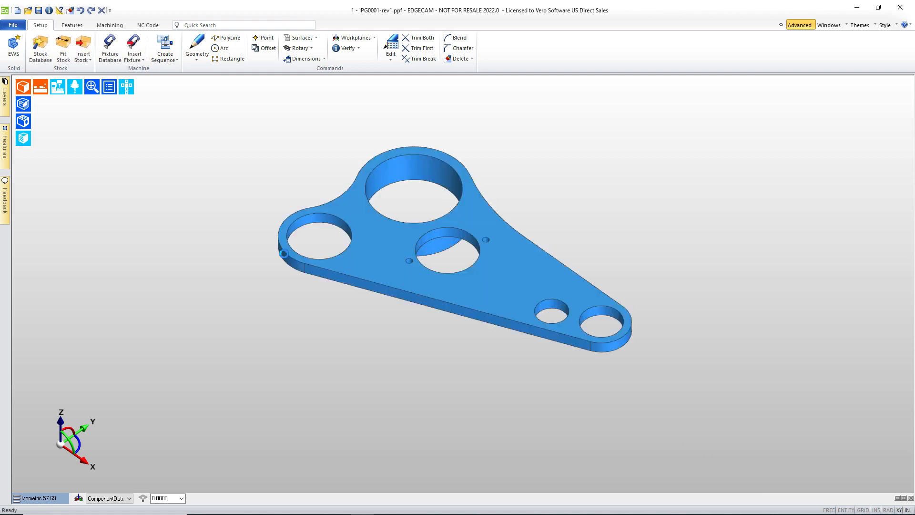
# Examine the position of the loaded part relative to the component datum
pyautogui.scroll(-5, 284, 253)
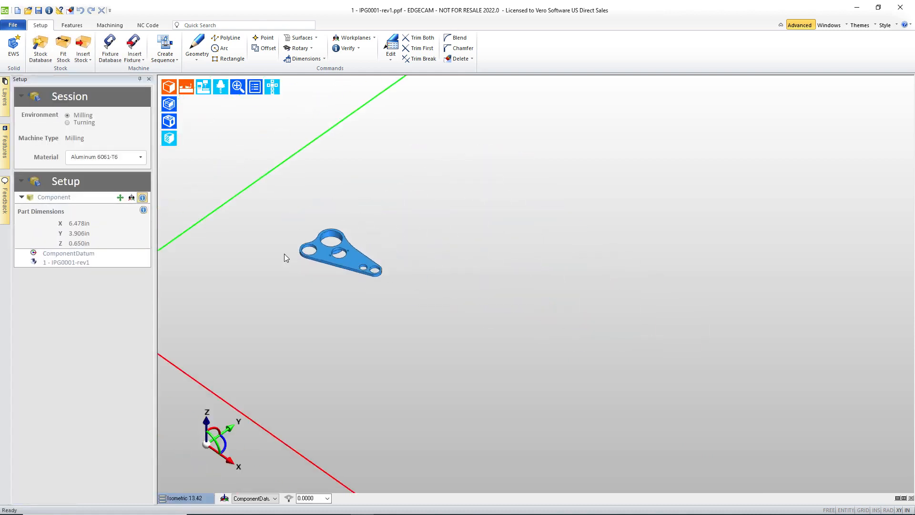
pyautogui.moveTo(286, 252); pyautogui.dragTo(464, 259, button='middle')
pyautogui.scroll(-1, 470, 257)
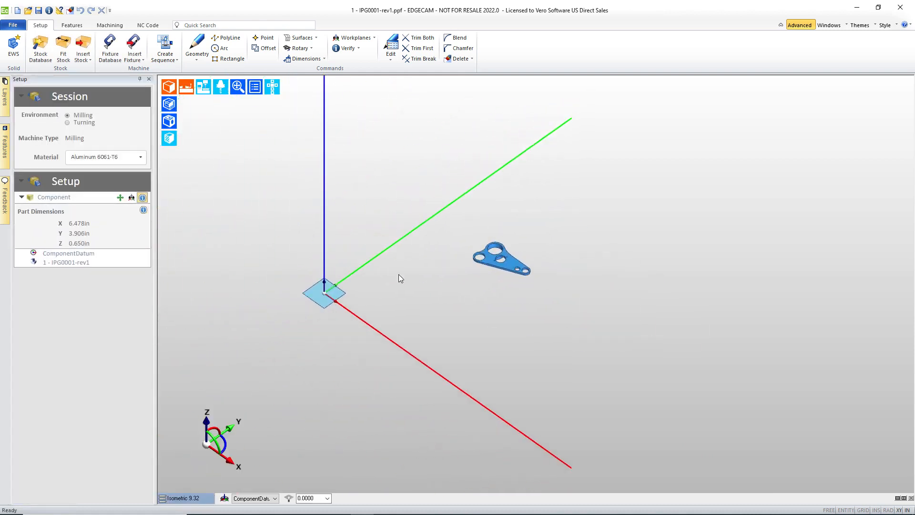
pyautogui.moveTo(442, 327); pyautogui.dragTo(449, 251, button='middle')
pyautogui.scroll(6, 486, 275)
pyautogui.scroll(-5, 467, 332)
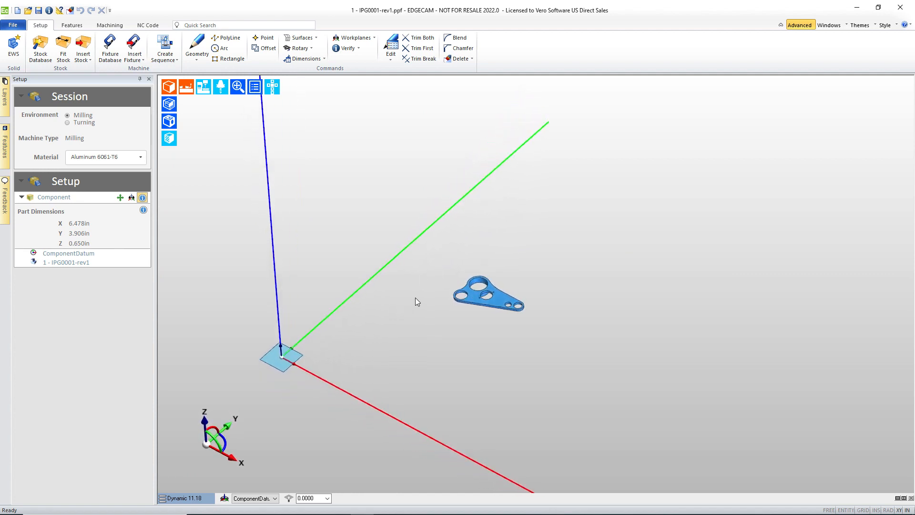
# Start Align Component and define the XY plane from the part's flat face, checking the orientation in the top view
pyautogui.click(392, 55)
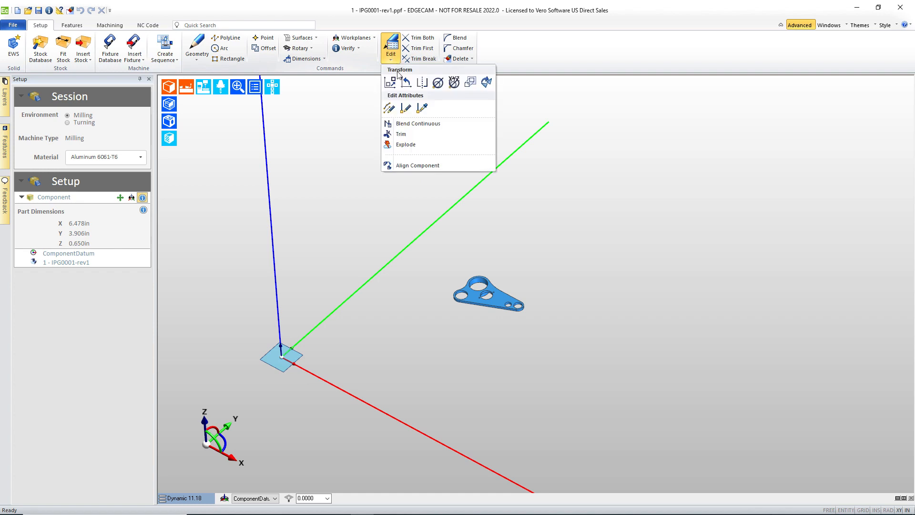
pyautogui.click(403, 169)
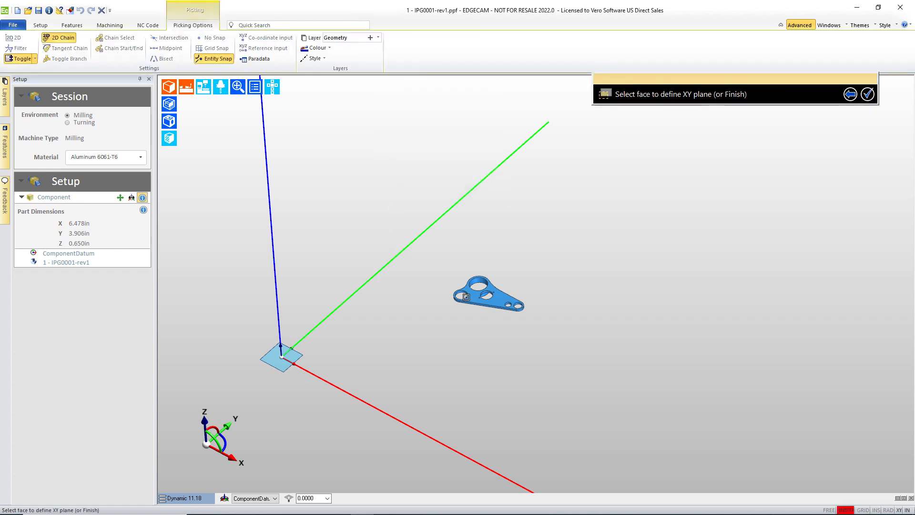
pyautogui.scroll(5, 466, 296)
pyautogui.click(479, 295)
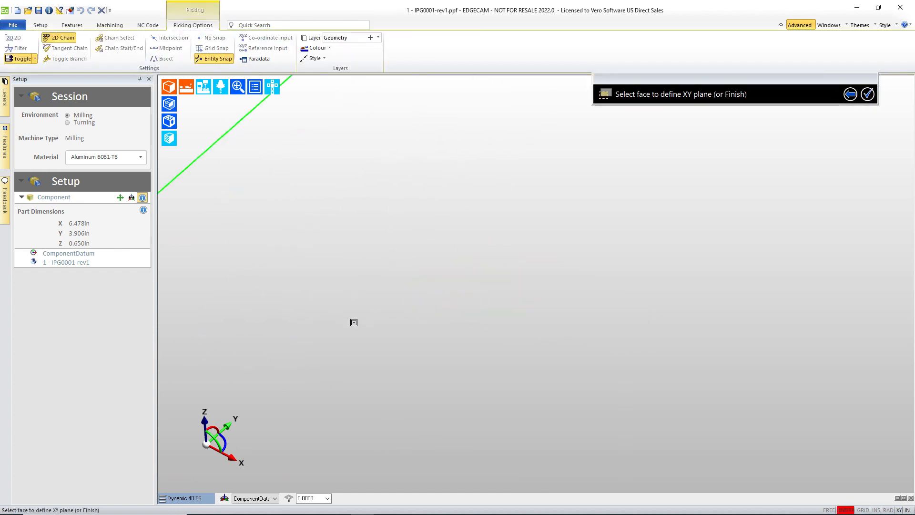
pyautogui.scroll(-3, 355, 320)
pyautogui.scroll(-3, 343, 343)
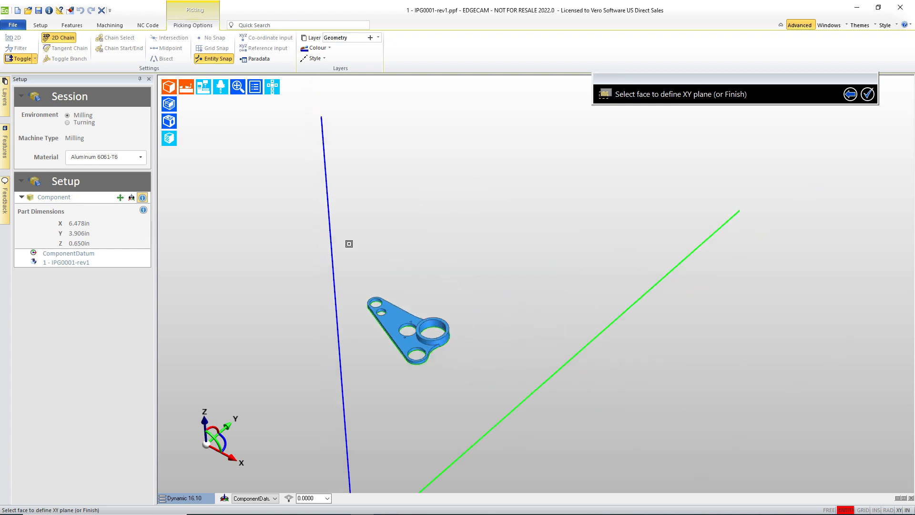
pyautogui.click(283, 84)
pyautogui.click(277, 105)
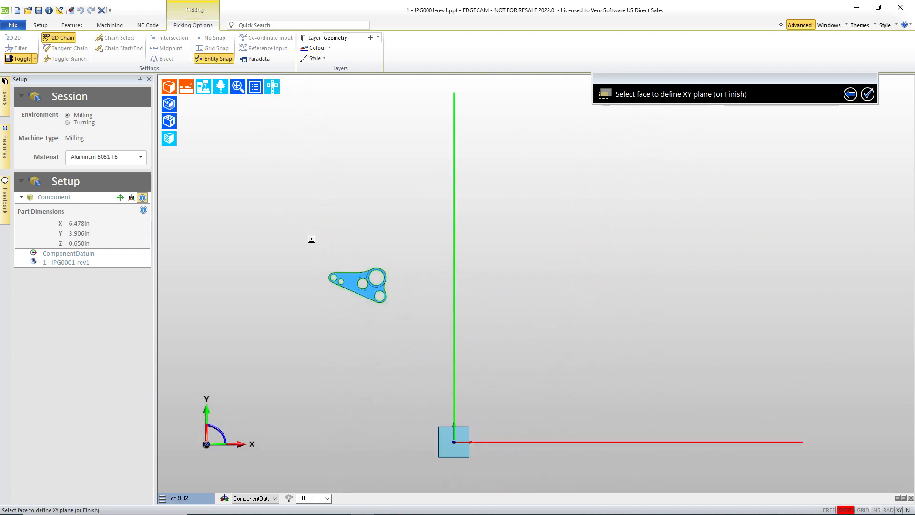
pyautogui.rightClick(250, 278)
pyautogui.click(350, 288)
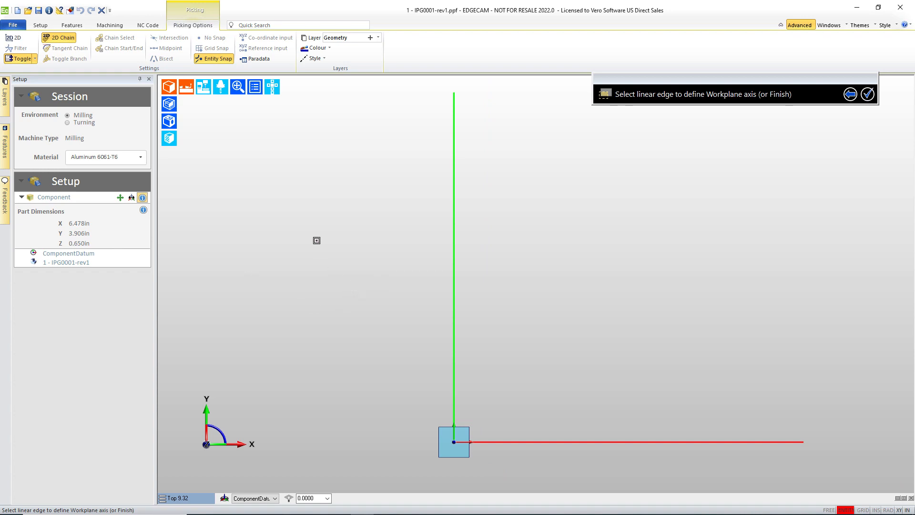
# Define the workplane axis from the part's long straight edge, picking it again to turn the edge along X
pyautogui.middleClick(315, 234)
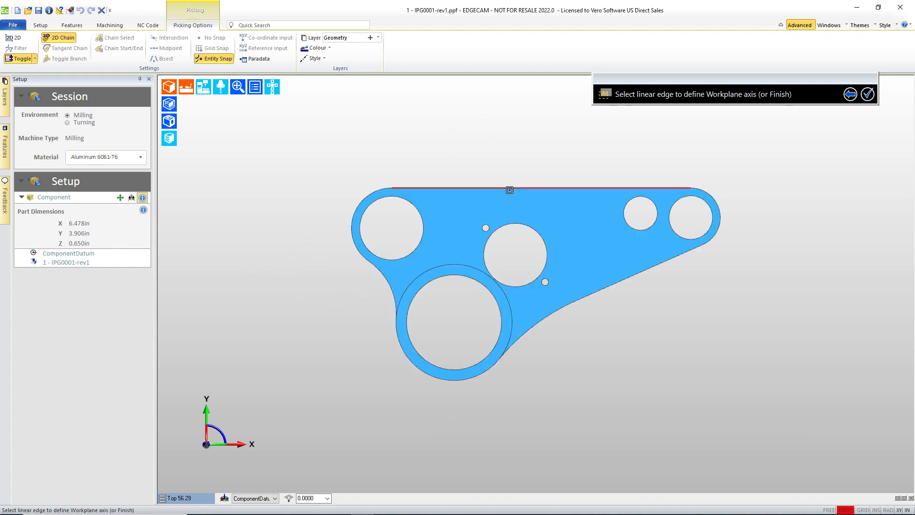
pyautogui.click(509, 187)
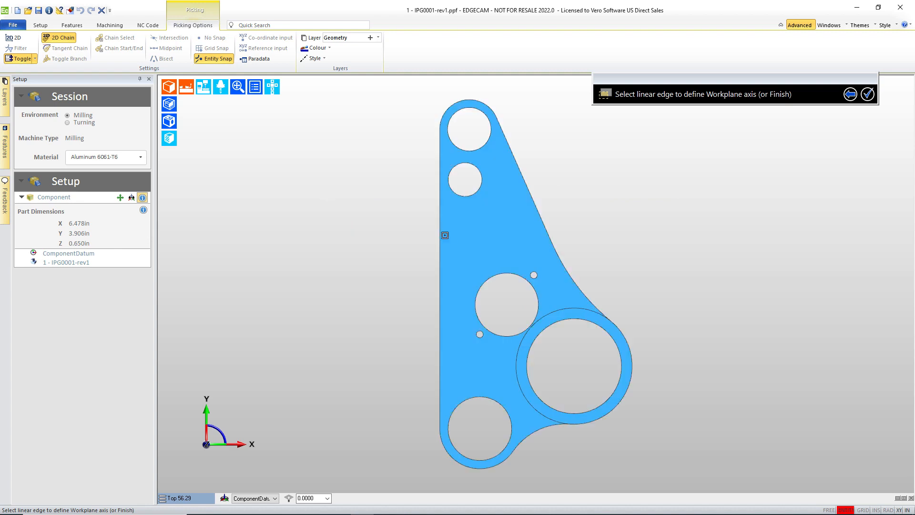
pyautogui.click(439, 240)
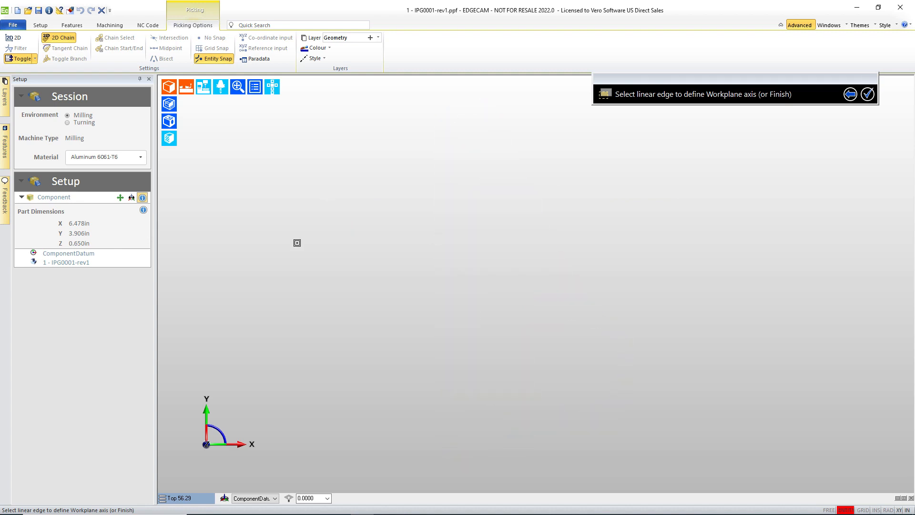
pyautogui.rightClick(336, 231)
# Finish the workplane axis definition and translate the top centre of the raised ring's bore to the origin
pyautogui.moveTo(445, 245); pyautogui.dragTo(443, 169, button='middle')
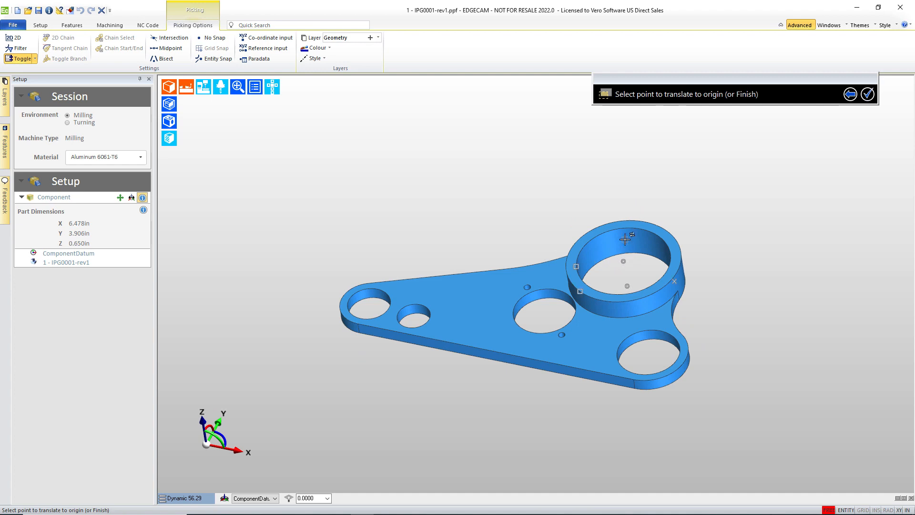
pyautogui.moveTo(604, 235); pyautogui.dragTo(624, 242, button='middle')
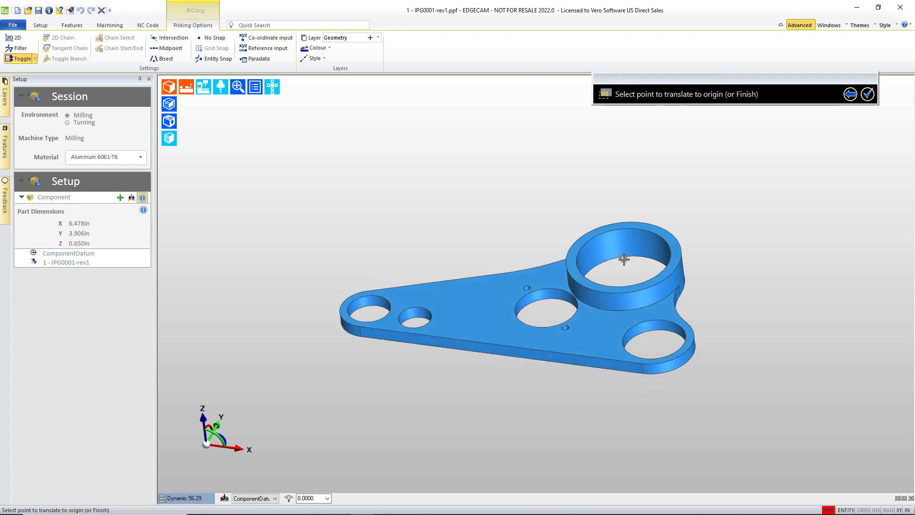
pyautogui.click(623, 259)
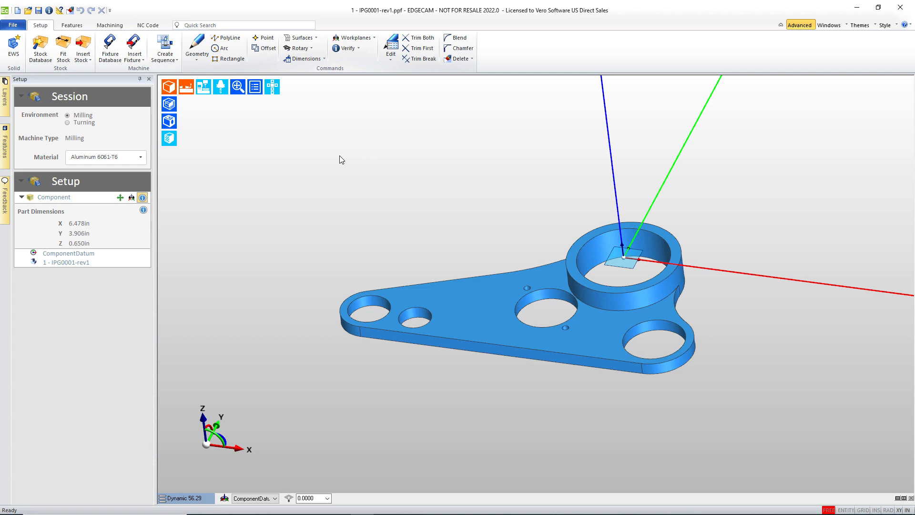
# Enable Select Environment, Align for Turning and Align for Milling in the solids alignment preferences and save them
pyautogui.click(13, 25)
pyautogui.click(15, 196)
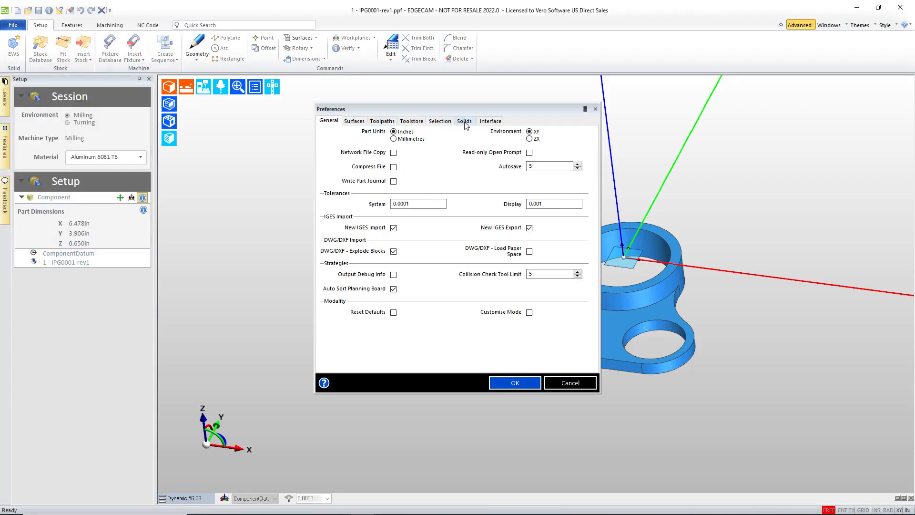
pyautogui.click(464, 121)
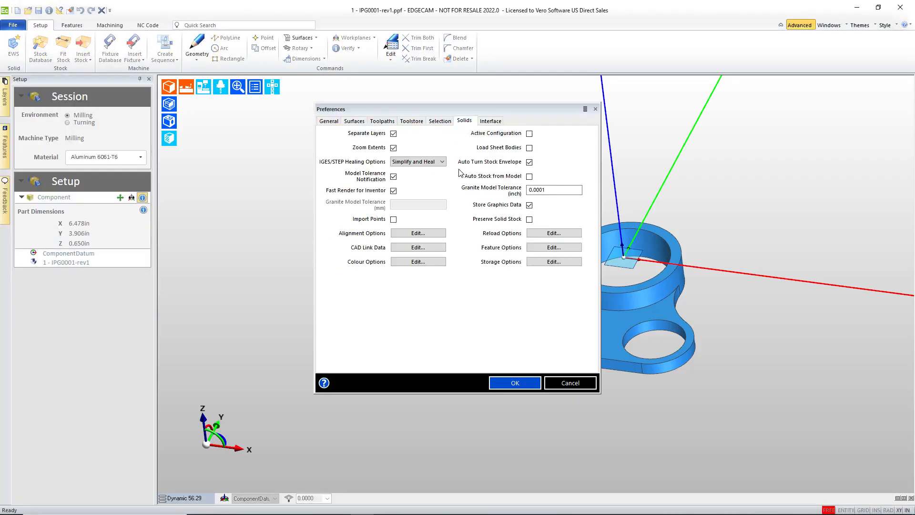
pyautogui.click(413, 233)
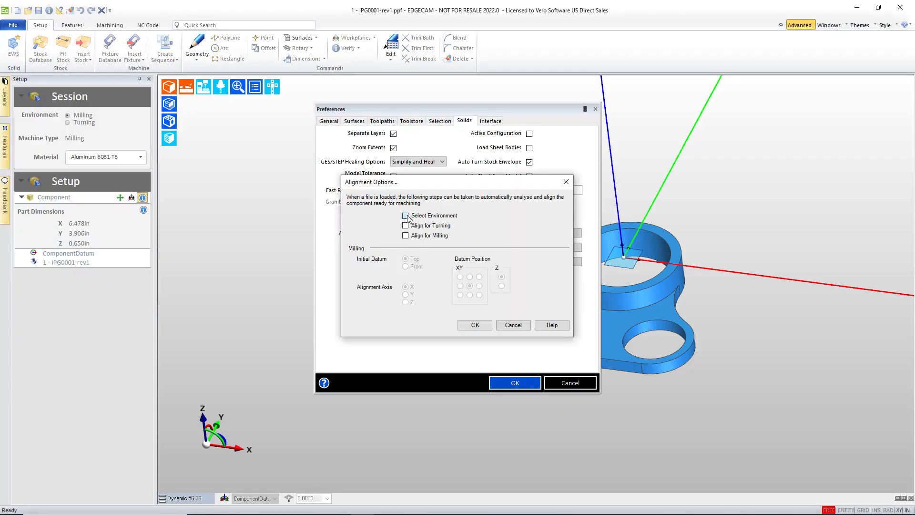
pyautogui.click(406, 216)
pyautogui.click(405, 226)
pyautogui.click(405, 236)
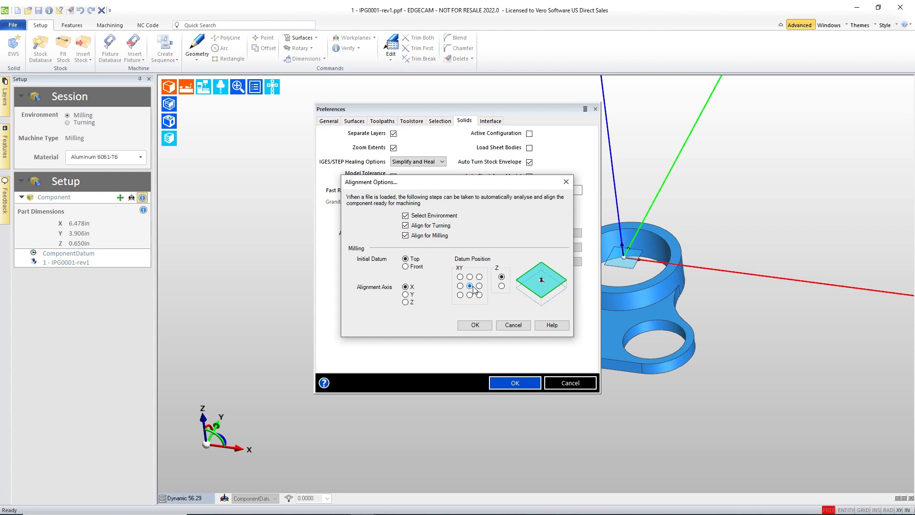
pyautogui.click(475, 325)
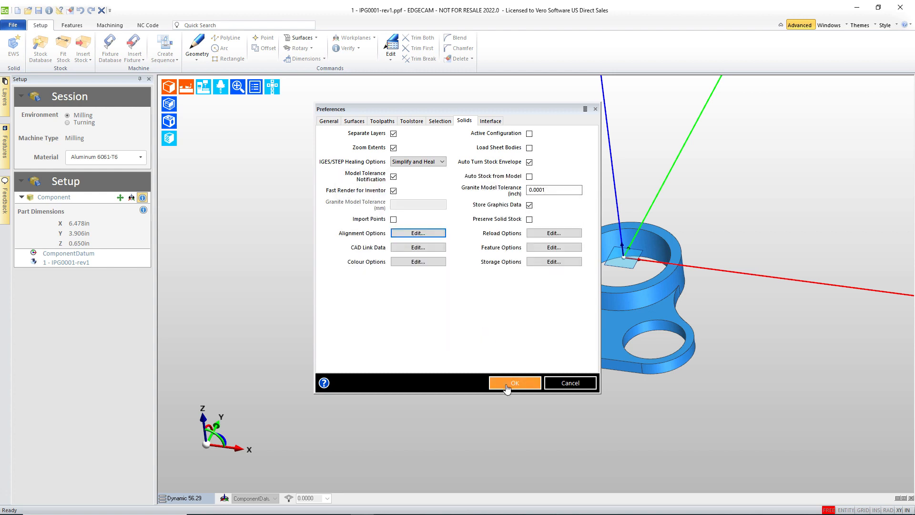
pyautogui.click(515, 383)
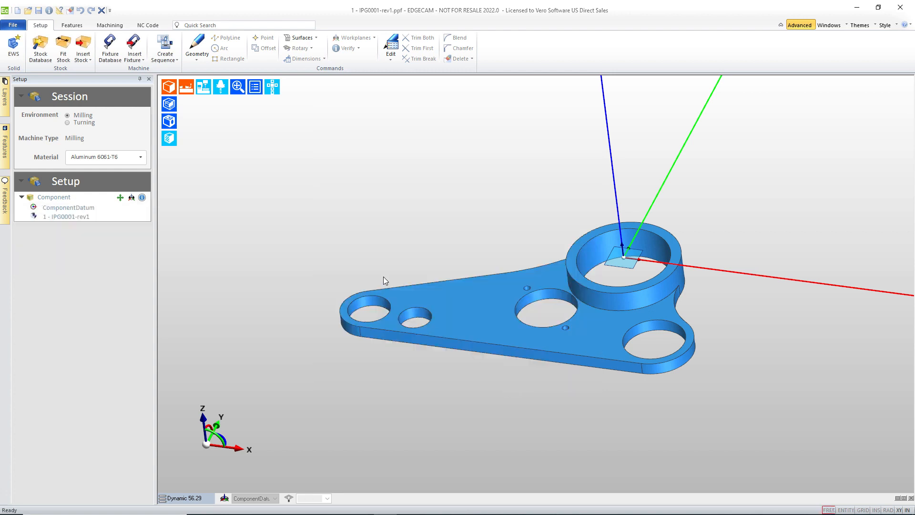
# Start a new part without saving, review the supported file types, and load 1 - IPG0001-rev1.VDF
pyautogui.click(18, 10)
pyautogui.click(461, 282)
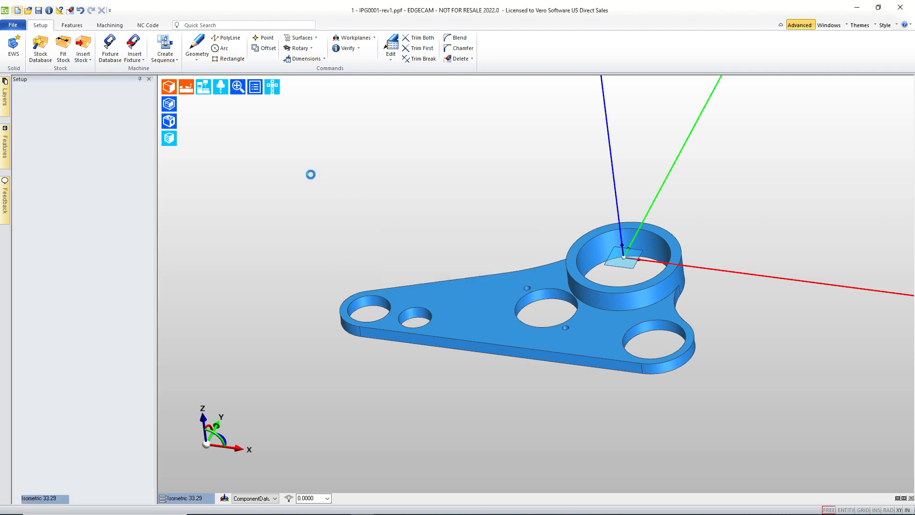
pyautogui.click(28, 10)
pyautogui.click(427, 344)
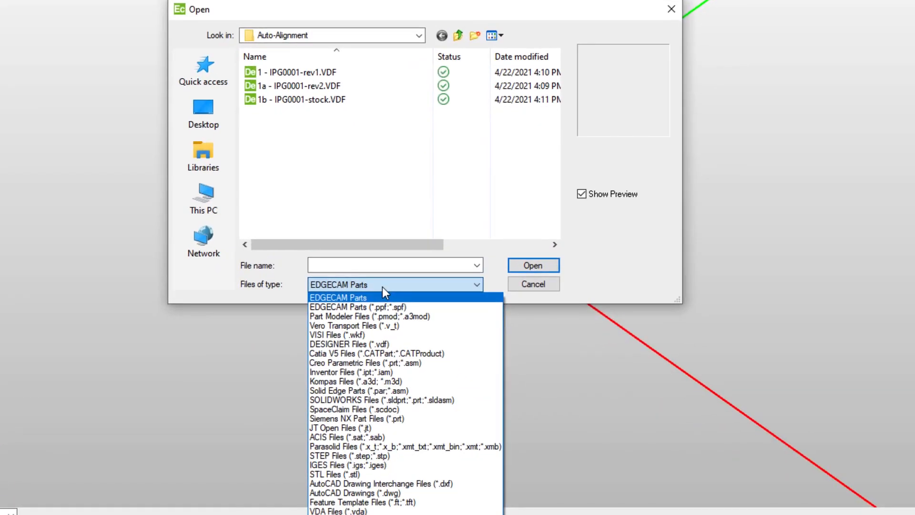
pyautogui.click(320, 141)
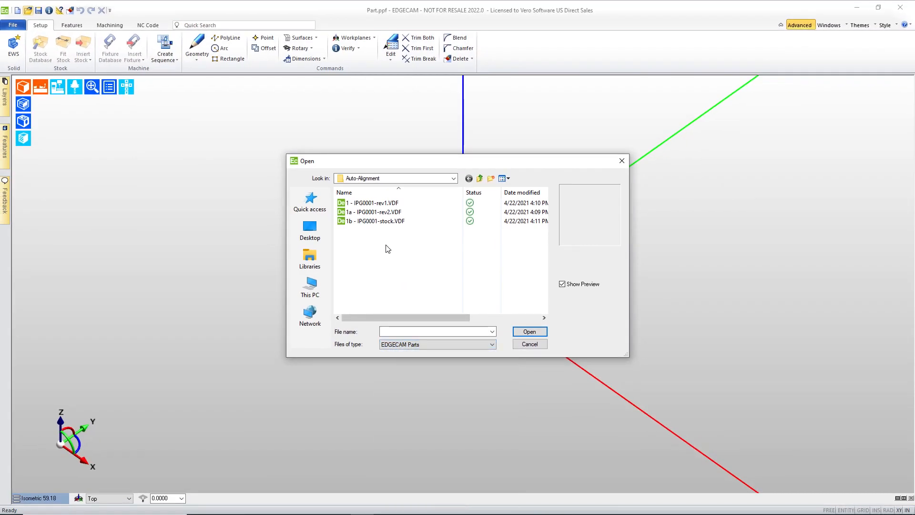
pyautogui.click(377, 203)
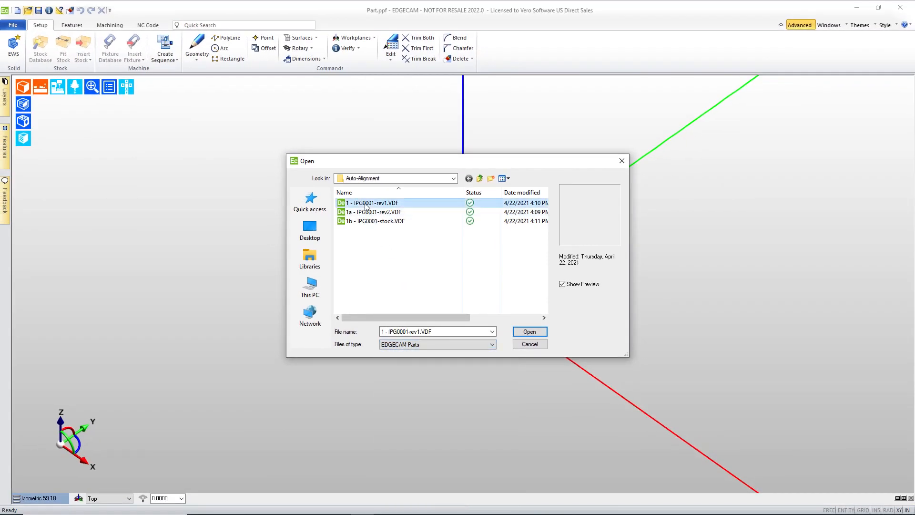
pyautogui.click(530, 332)
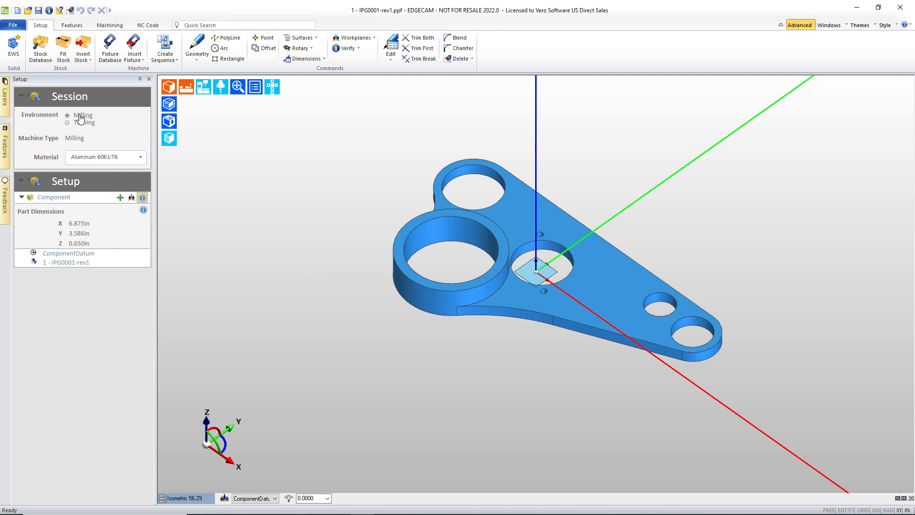
# Browse the session's material options and select Aluminum 6061-T6
pyautogui.click(107, 158)
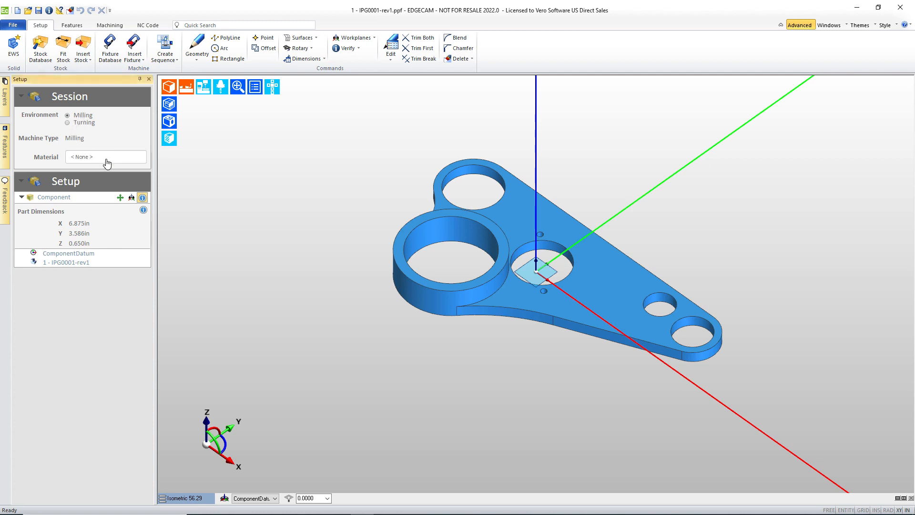
pyautogui.moveTo(141, 196); pyautogui.dragTo(142, 236)
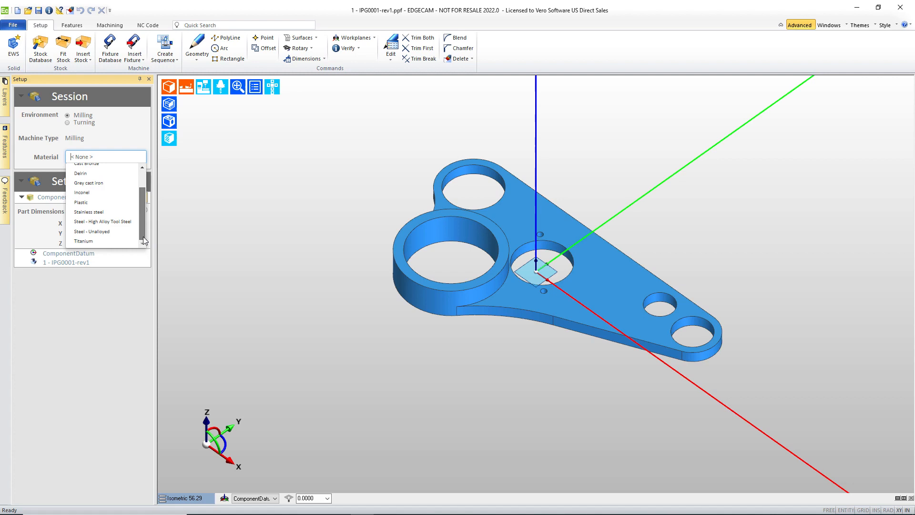
pyautogui.click(101, 347)
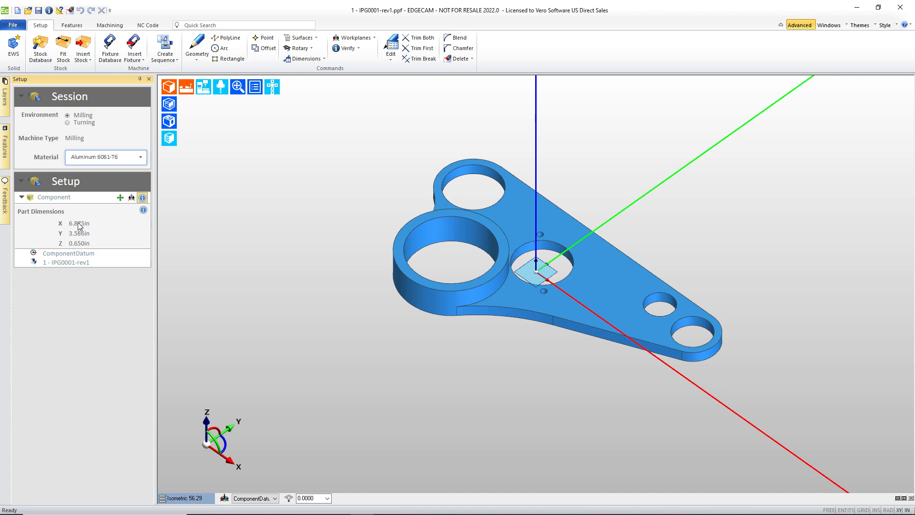
# Try the component datum at several XY edge, corner and centre positions, and pick the centre of the end hole beside the raised ring as datum
pyautogui.click(131, 198)
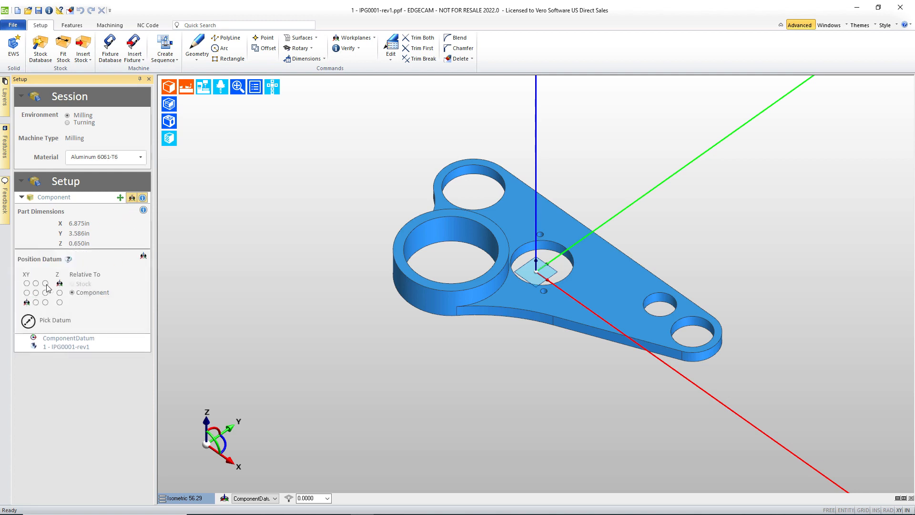
pyautogui.click(27, 293)
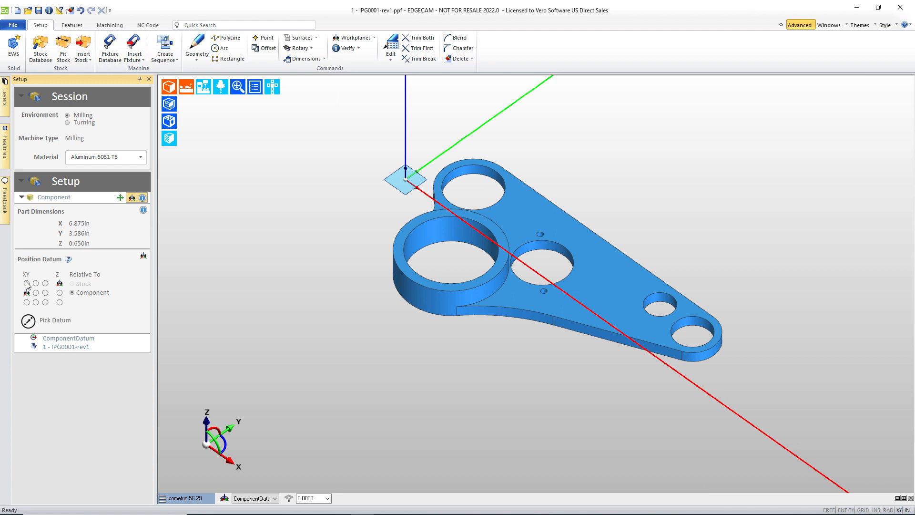
pyautogui.click(27, 283)
pyautogui.click(37, 283)
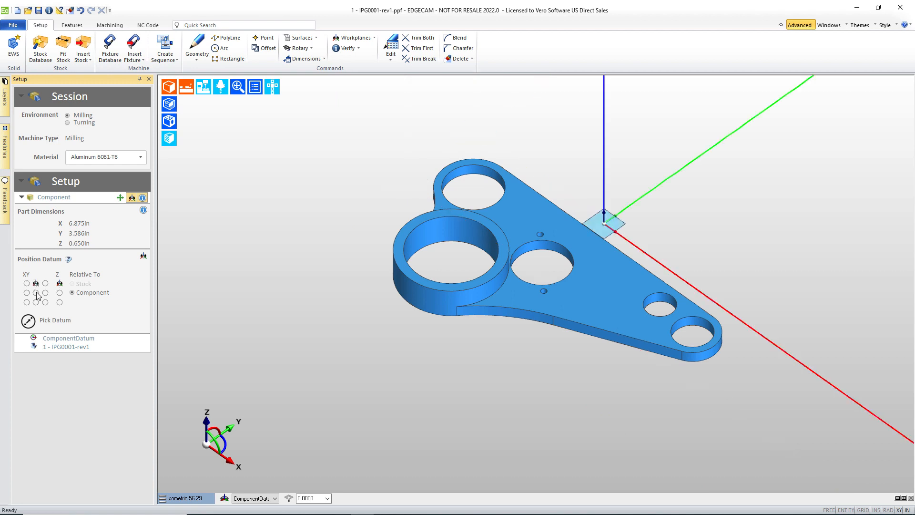
pyautogui.click(36, 293)
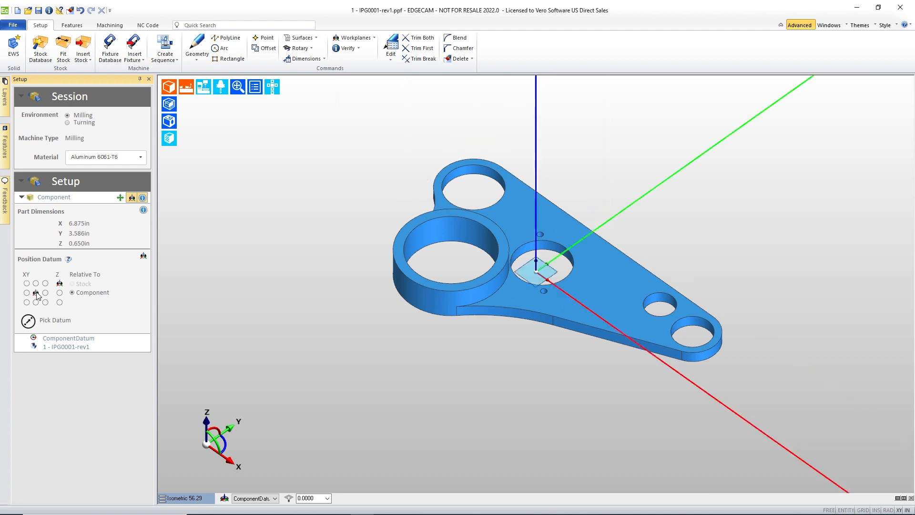
pyautogui.click(29, 321)
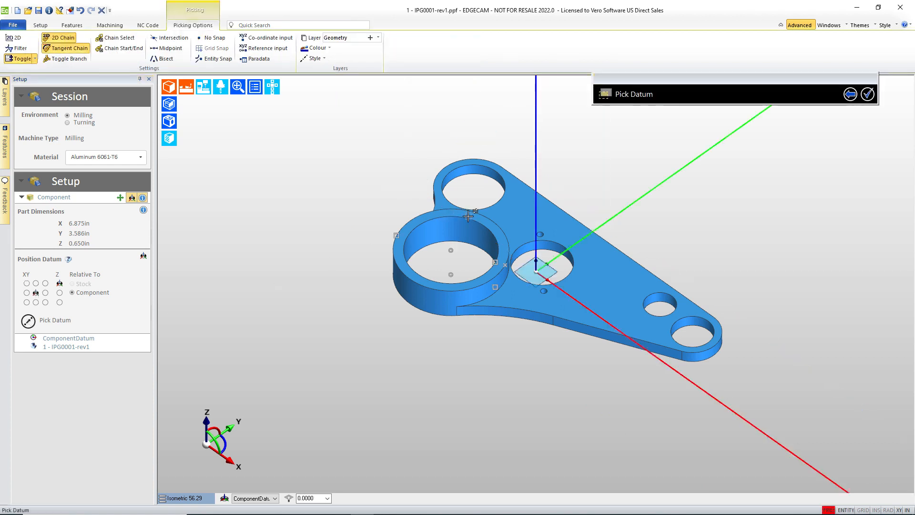
pyautogui.click(474, 187)
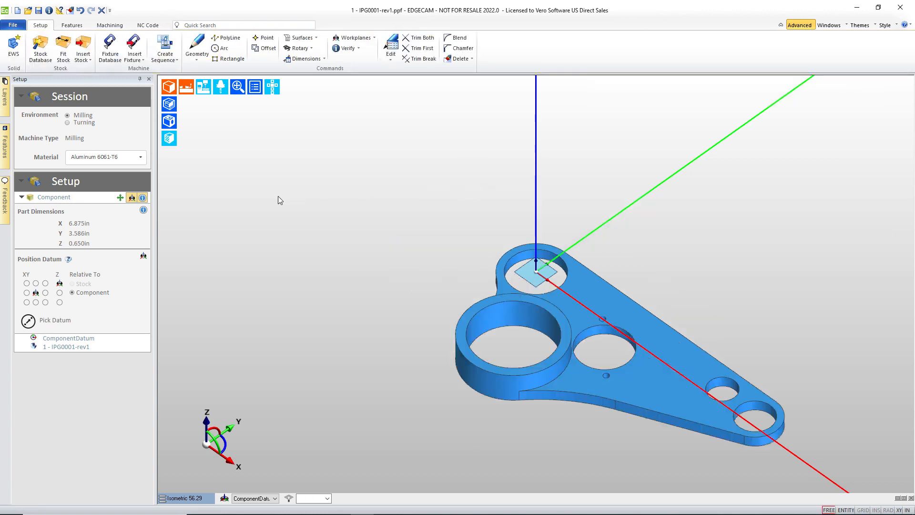
# Open the component's move and rotate settings and shift the part 1 in back and forth along X, Y and Z
pyautogui.click(119, 197)
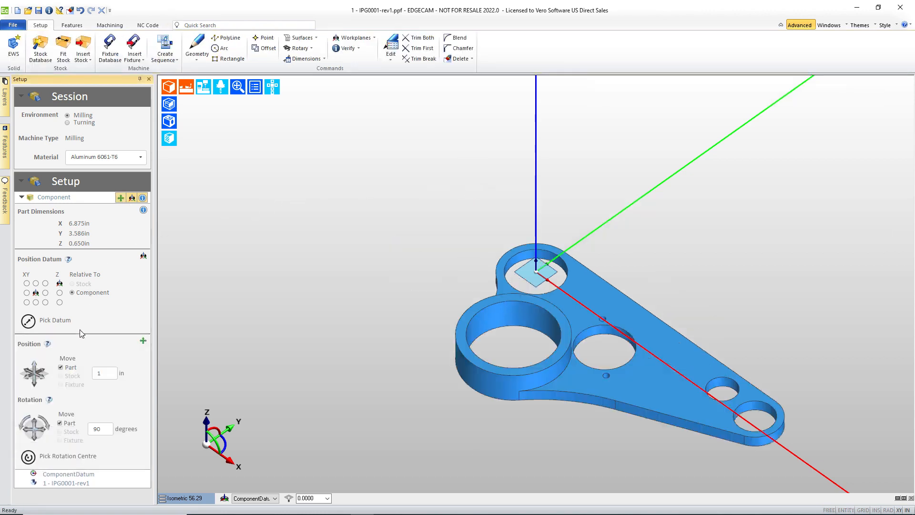
pyautogui.doubleClick(105, 375)
pyautogui.click(27, 373)
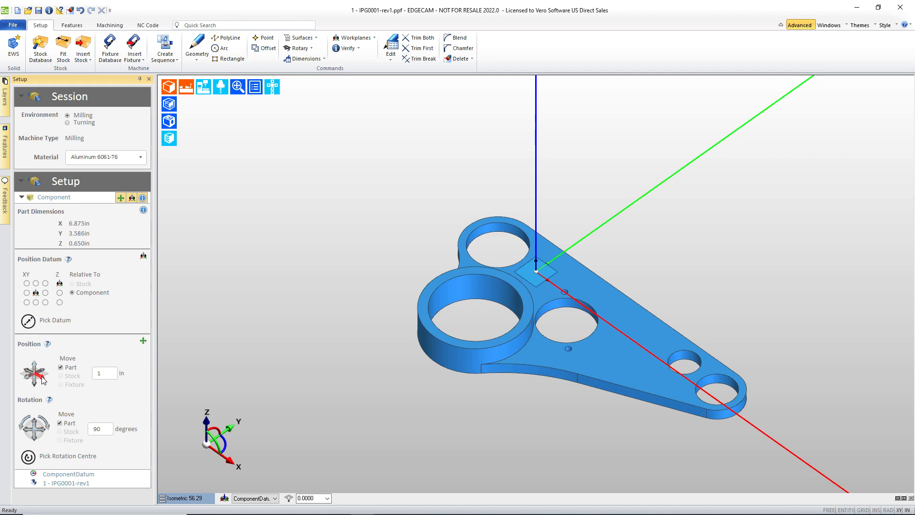
pyautogui.click(42, 377)
pyautogui.click(39, 377)
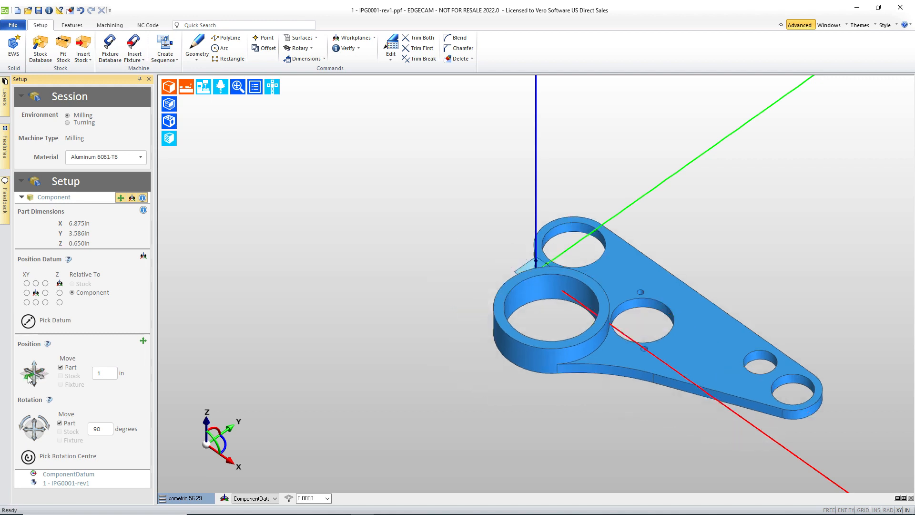
pyautogui.click(30, 377)
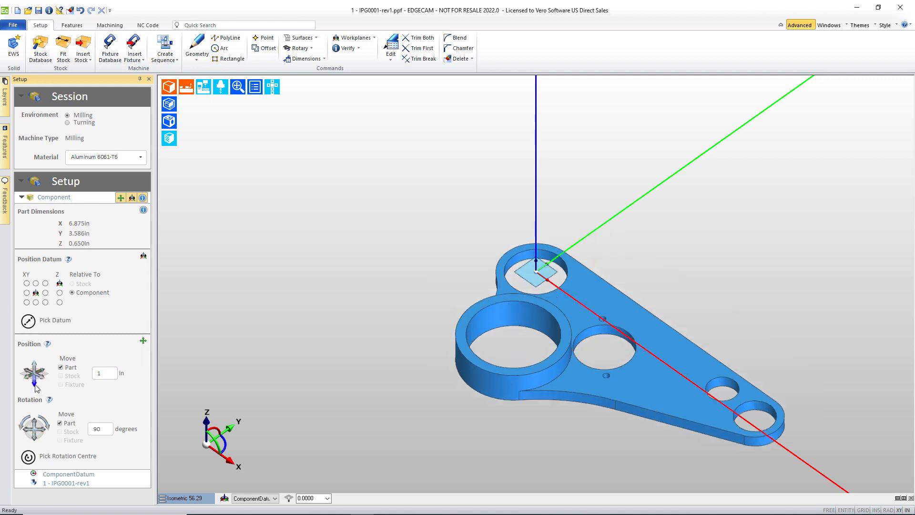
pyautogui.click(35, 383)
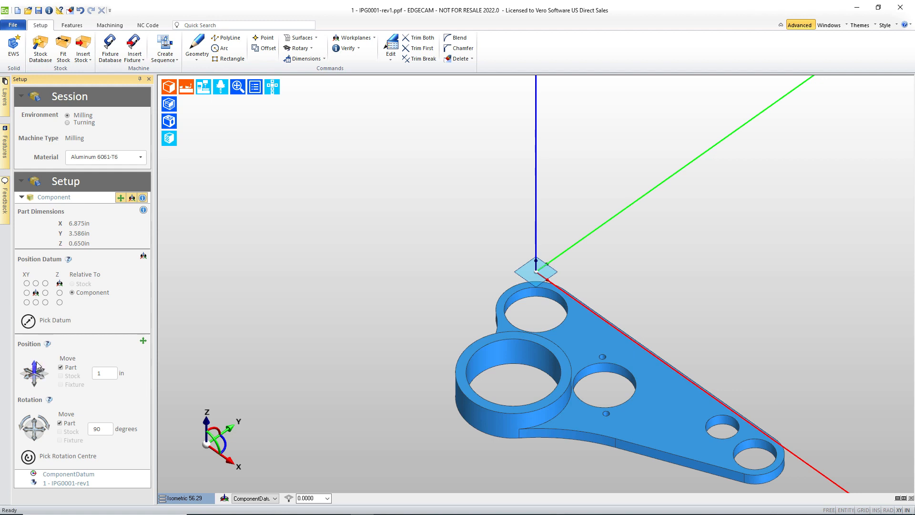
pyautogui.click(37, 363)
# Rotate the part in 90-degree increments, twice about X and twice about Y
pyautogui.click(104, 432)
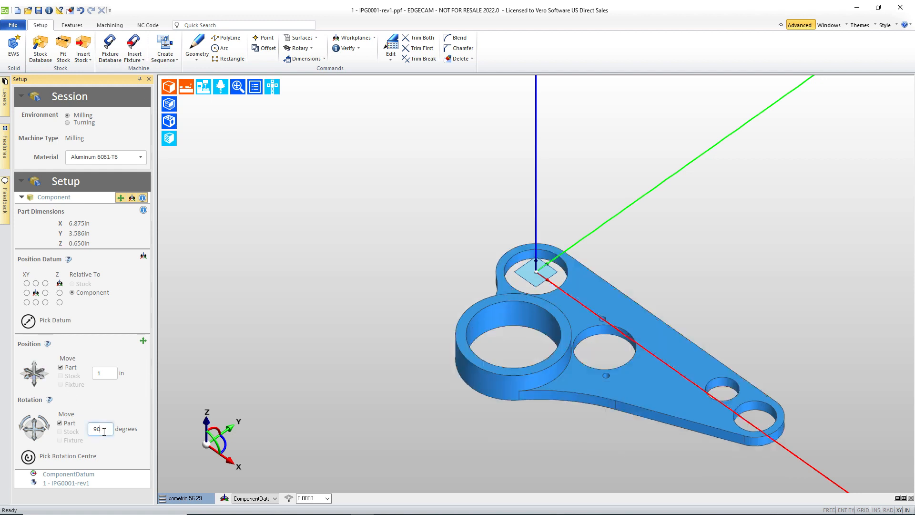
pyautogui.doubleClick(89, 431)
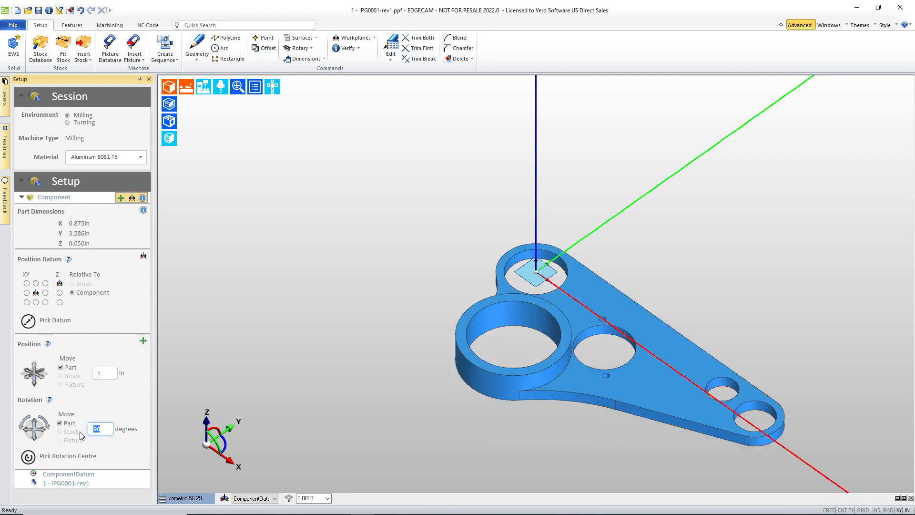
pyautogui.click(35, 438)
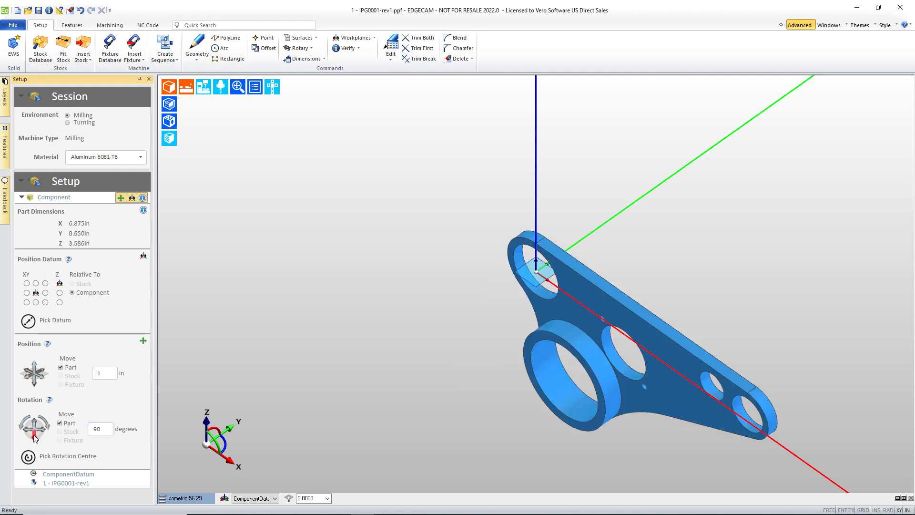
pyautogui.click(35, 437)
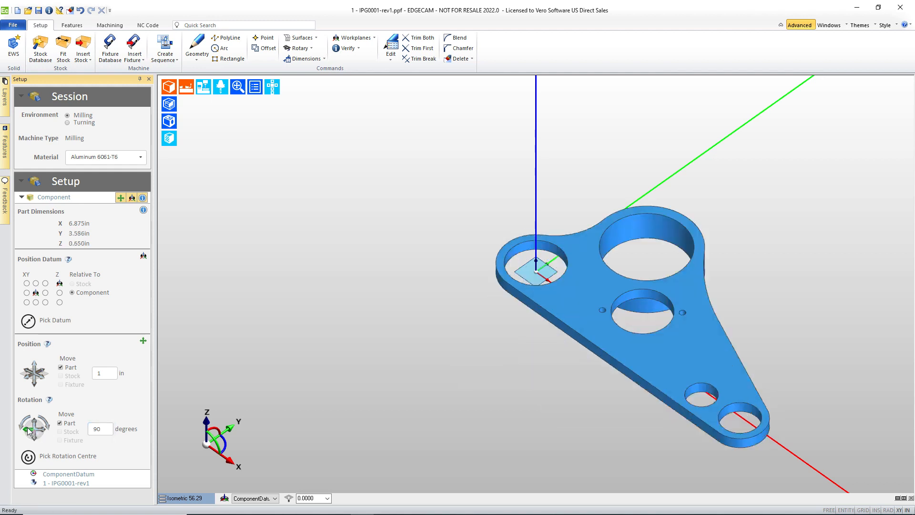
pyautogui.click(29, 432)
pyautogui.click(28, 432)
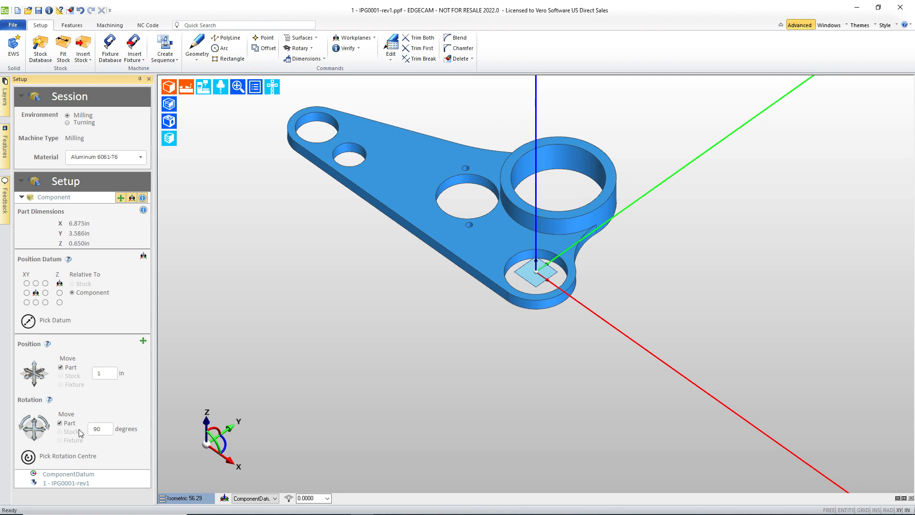
# Set the rotation angle to 37 degrees, rotate the part counterclockwise about Z, and check it in the top view
pyautogui.doubleClick(103, 429)
pyautogui.write('37')
pyautogui.click(22, 420)
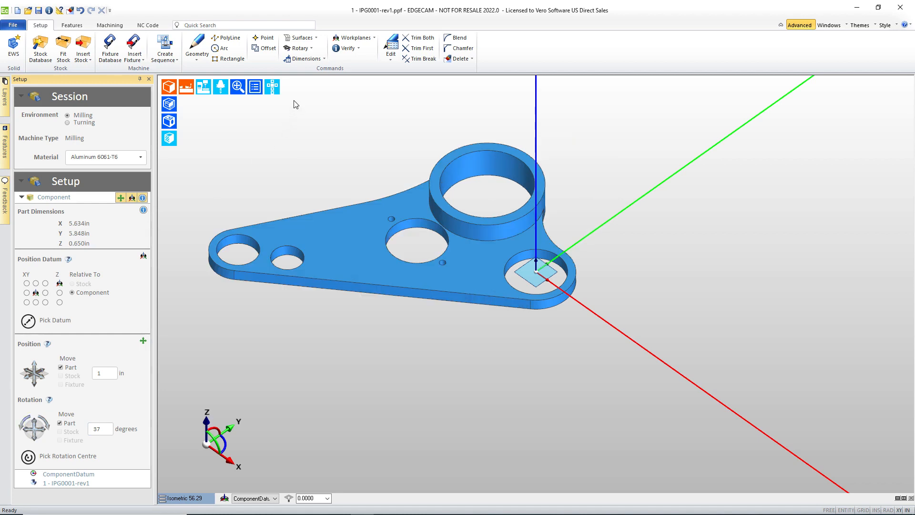
pyautogui.click(272, 87)
pyautogui.click(274, 106)
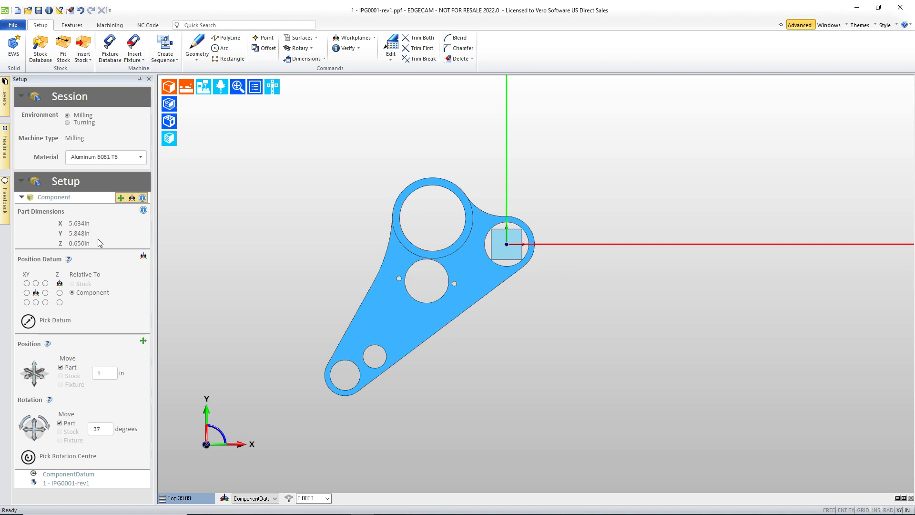
# Rotate the part clockwise about Z by 37 degrees, and run Align Component using its long sloped upper edge as the workplane axis
pyautogui.click(47, 422)
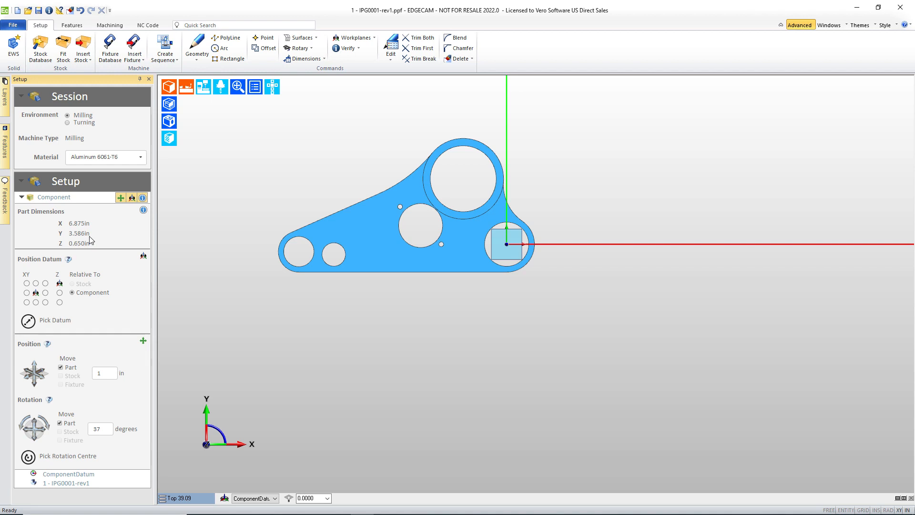
pyautogui.click(393, 53)
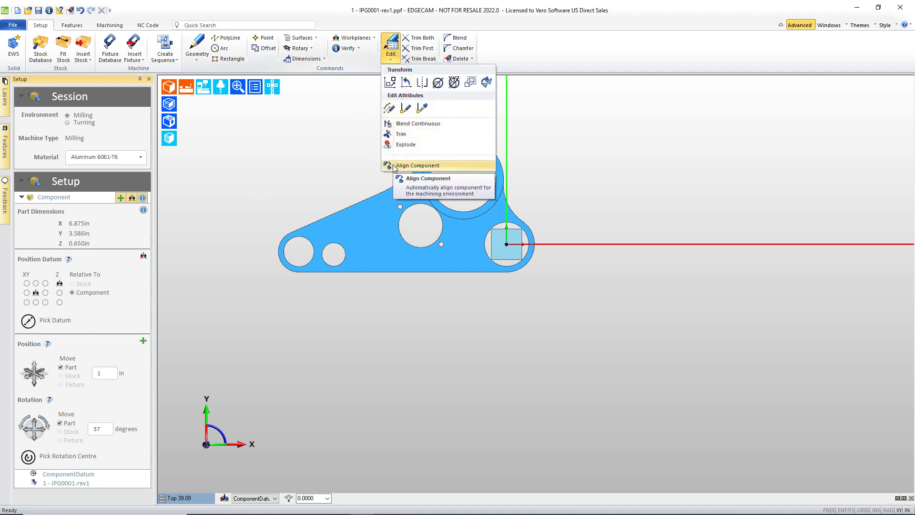
pyautogui.click(412, 165)
pyautogui.rightClick(306, 157)
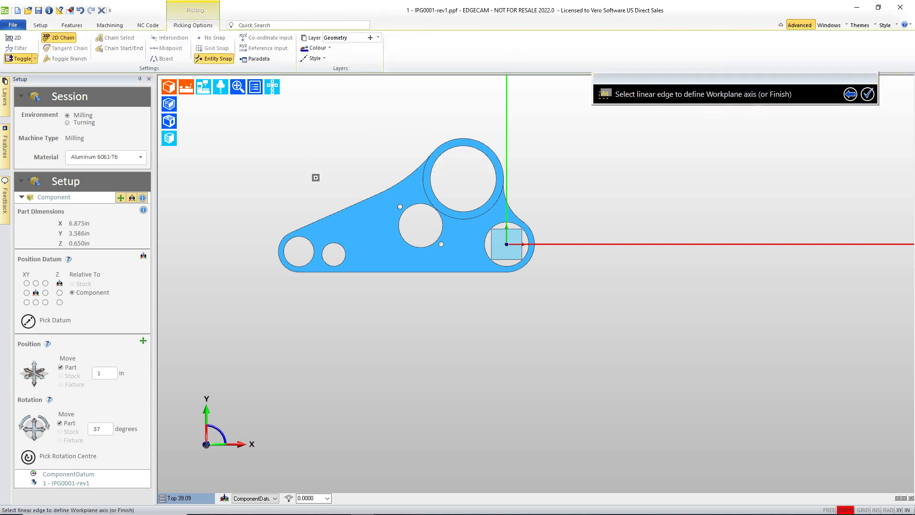
pyautogui.click(335, 212)
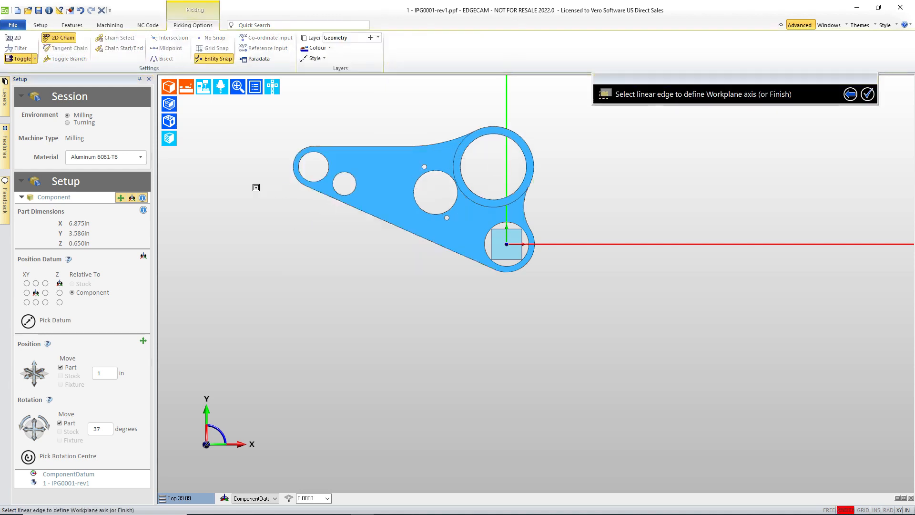
pyautogui.rightClick(242, 190)
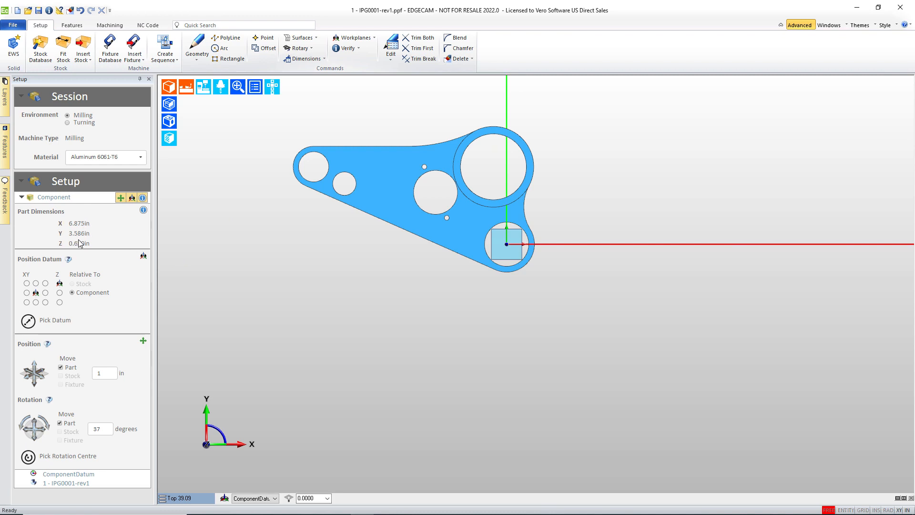
# Insert the solid 1b - IPG0001-stock.VDF as stock, render the stock and examine it in a tilted view
pyautogui.click(82, 44)
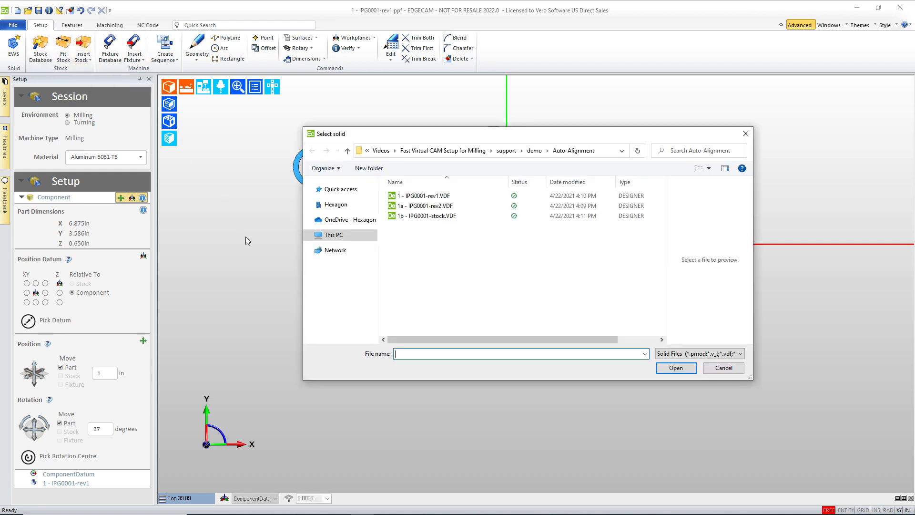
pyautogui.click(428, 217)
pyautogui.click(676, 367)
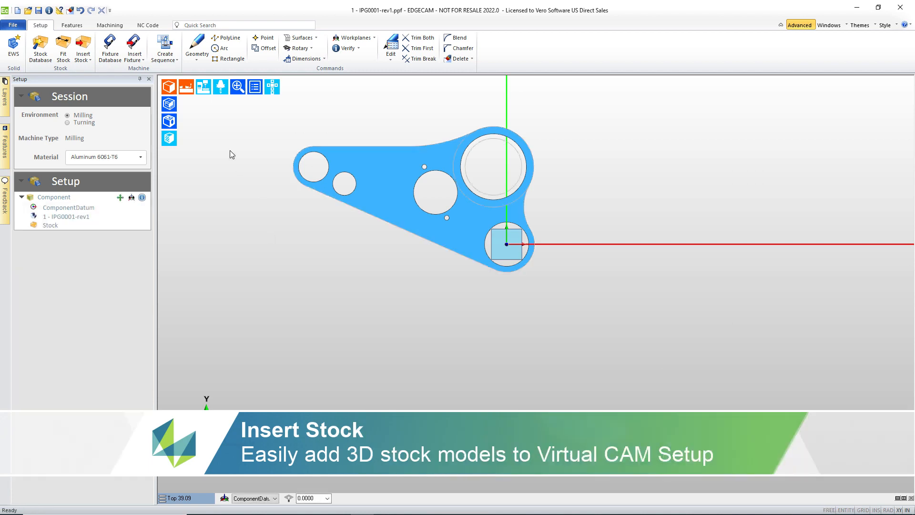
pyautogui.click(169, 102)
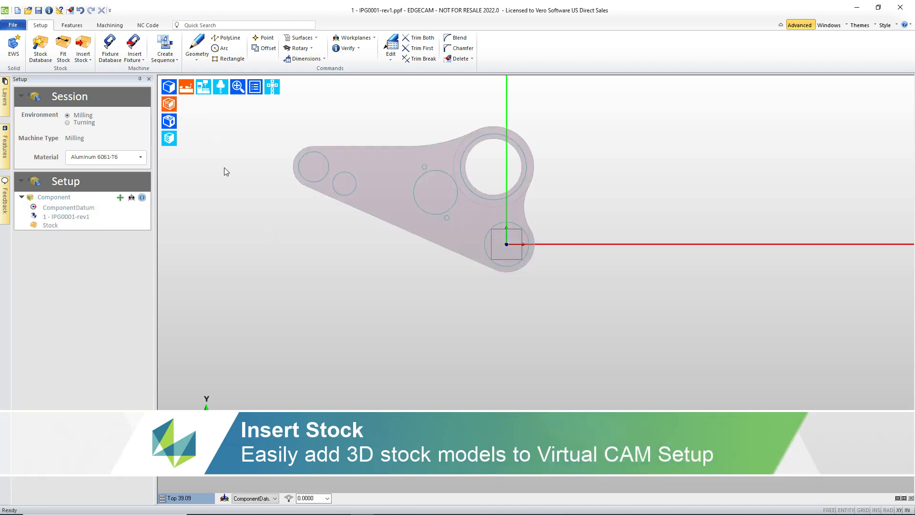
pyautogui.moveTo(484, 318); pyautogui.dragTo(462, 254, button='middle')
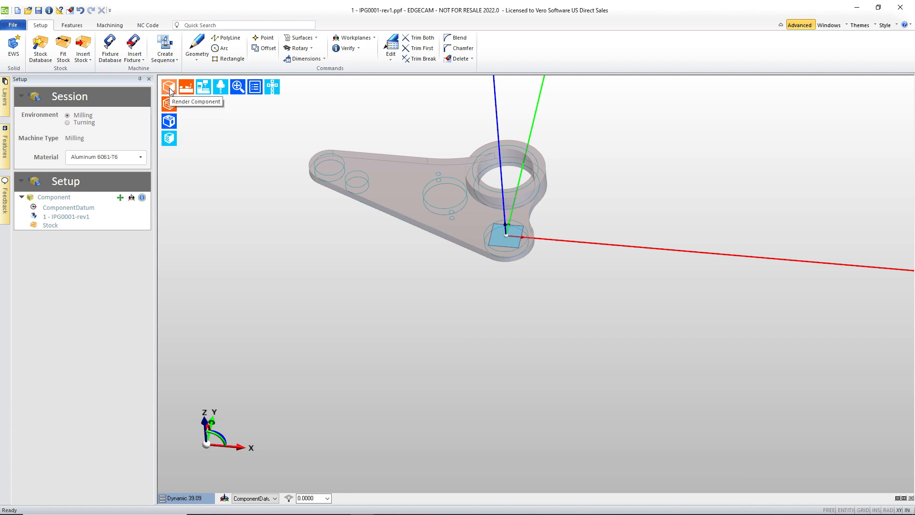
# Delete the inserted 1b - IPG0001-stock solid and return to the setup in top view
pyautogui.click(78, 28)
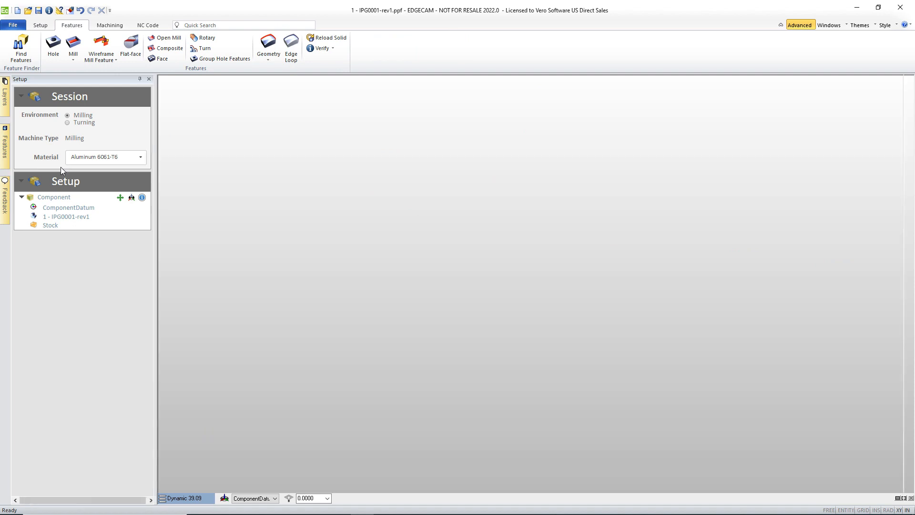
pyautogui.rightClick(47, 111)
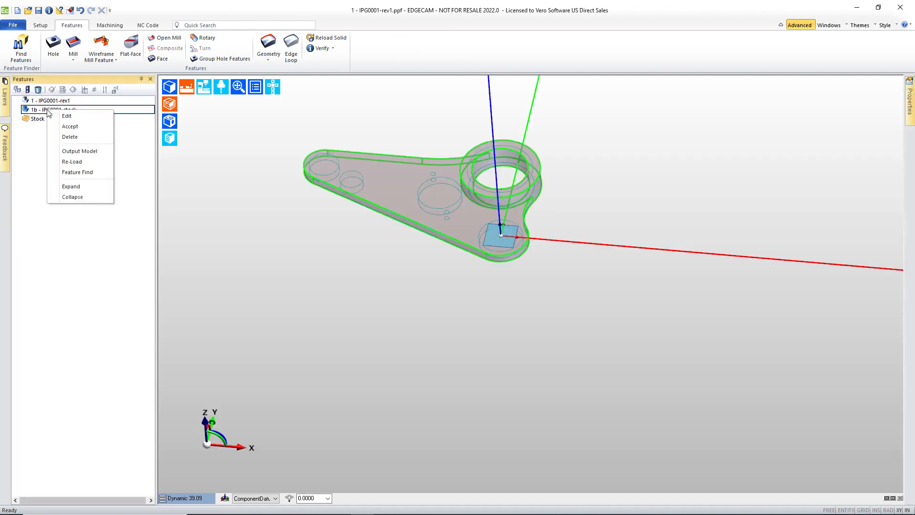
pyautogui.click(66, 136)
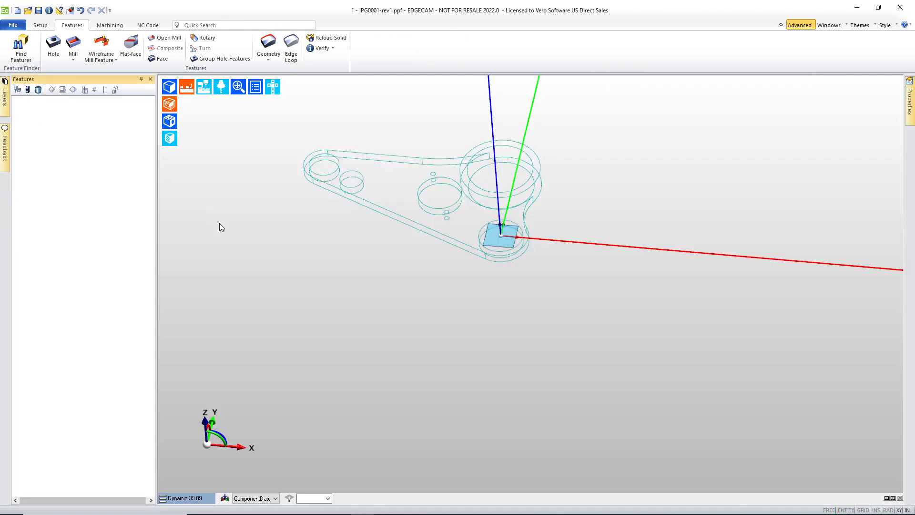
pyautogui.click(40, 26)
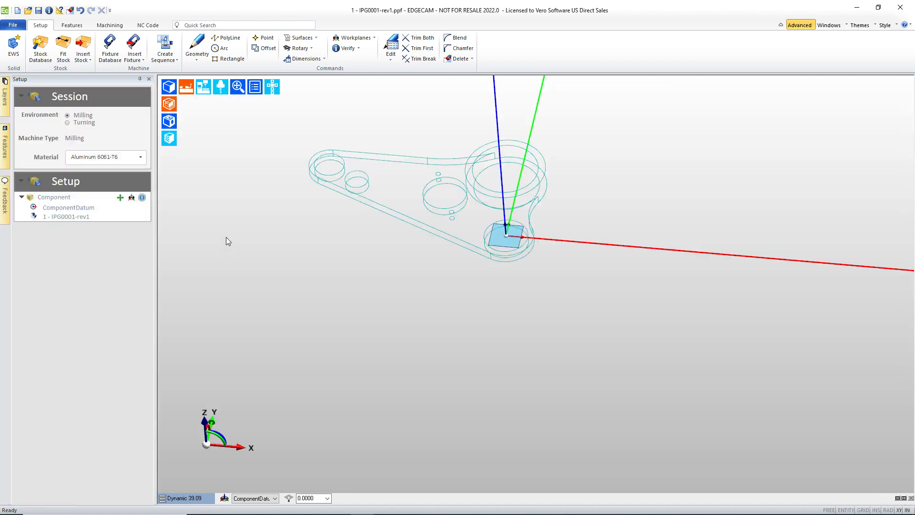
pyautogui.click(273, 87)
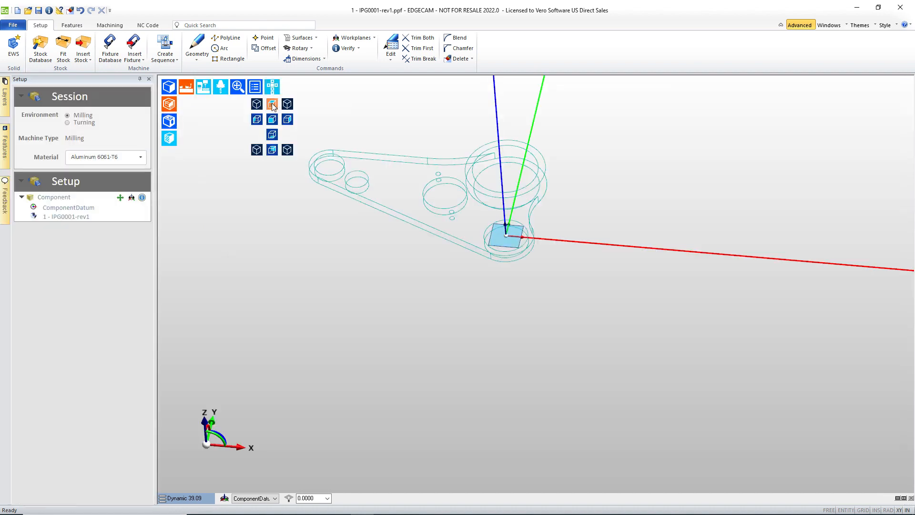
pyautogui.click(272, 104)
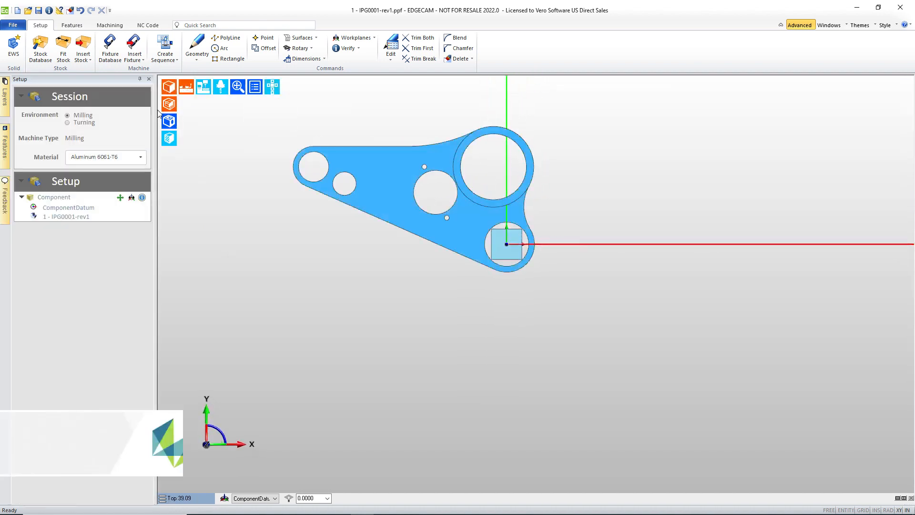
# Show the part dimensions, start Fit Stock with a box, and set the stock length to 7 in
pyautogui.click(142, 198)
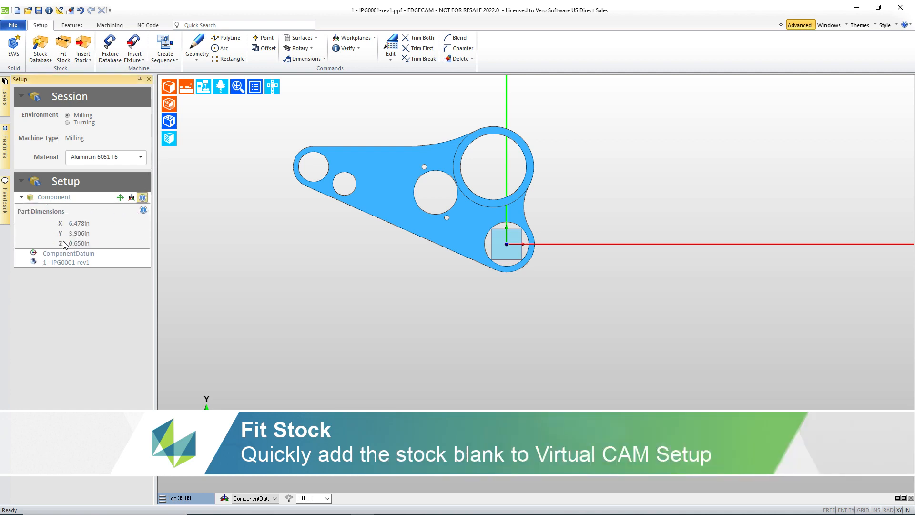
pyautogui.click(63, 45)
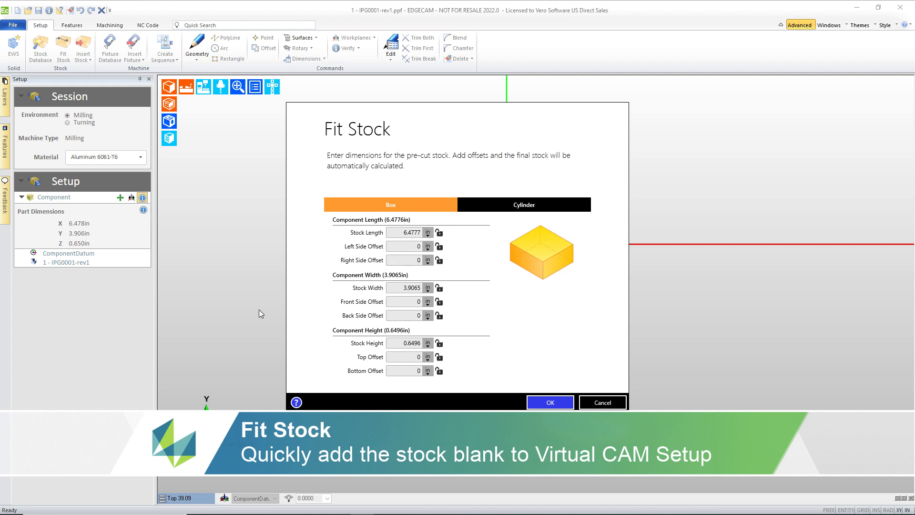
pyautogui.click(396, 235)
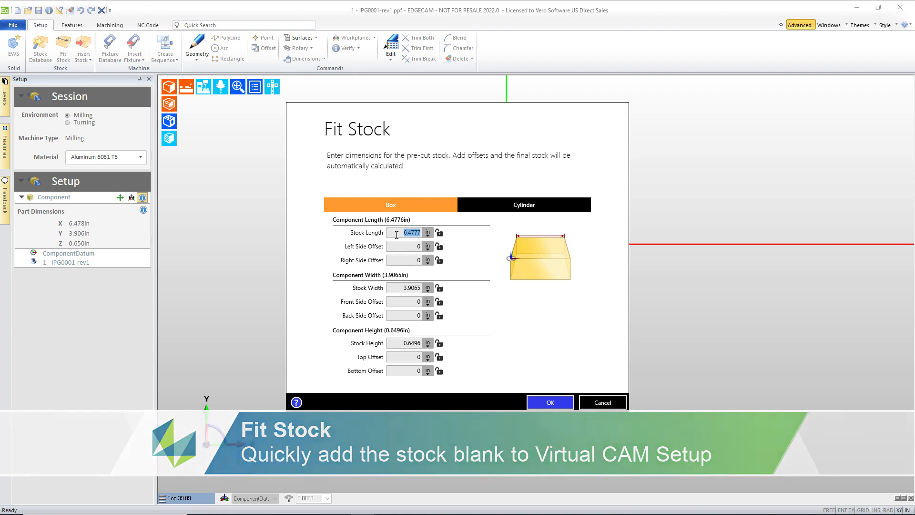
pyautogui.write('7')
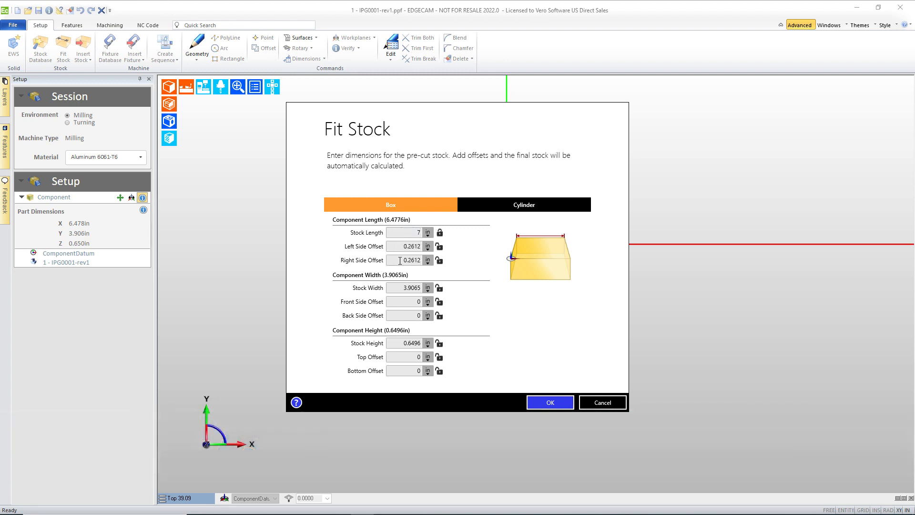
pyautogui.click(392, 245)
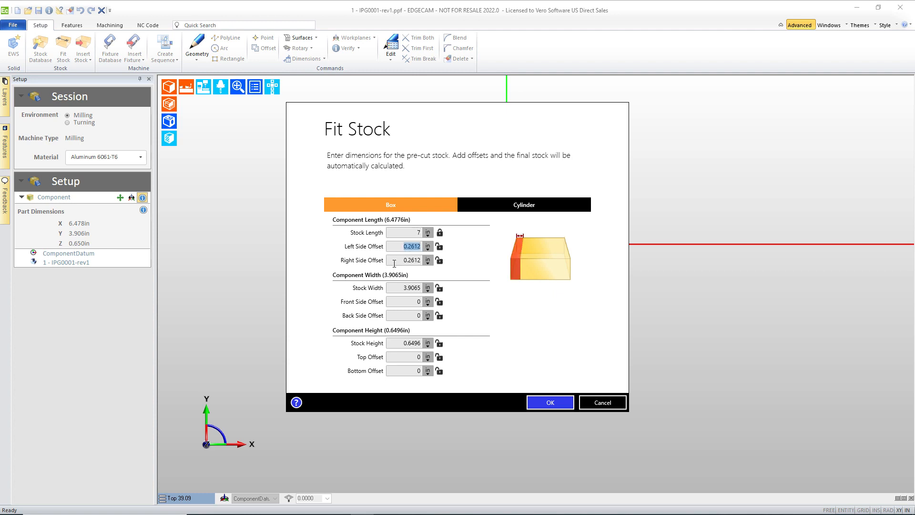
pyautogui.click(394, 261)
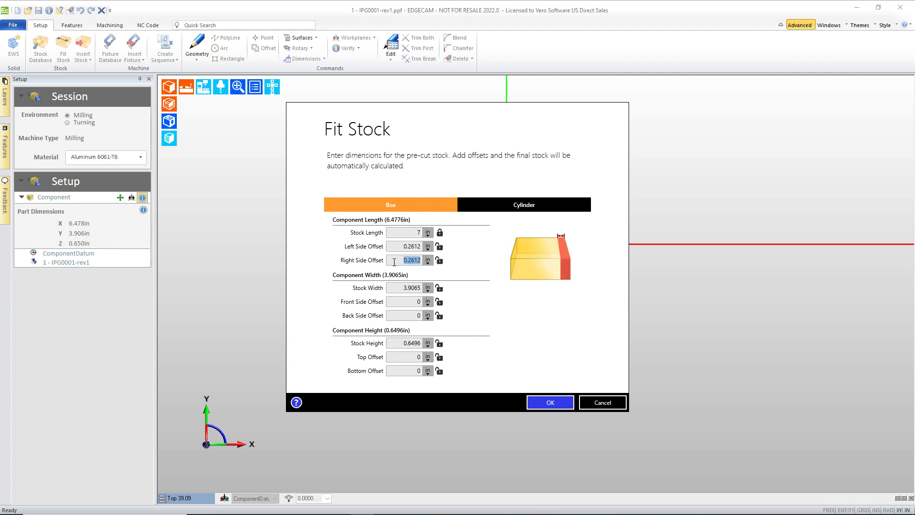
# Set the stock width to 4.25 in, stock height to 1 in and top offset to 0.025 in, and create the box stock
pyautogui.click(392, 287)
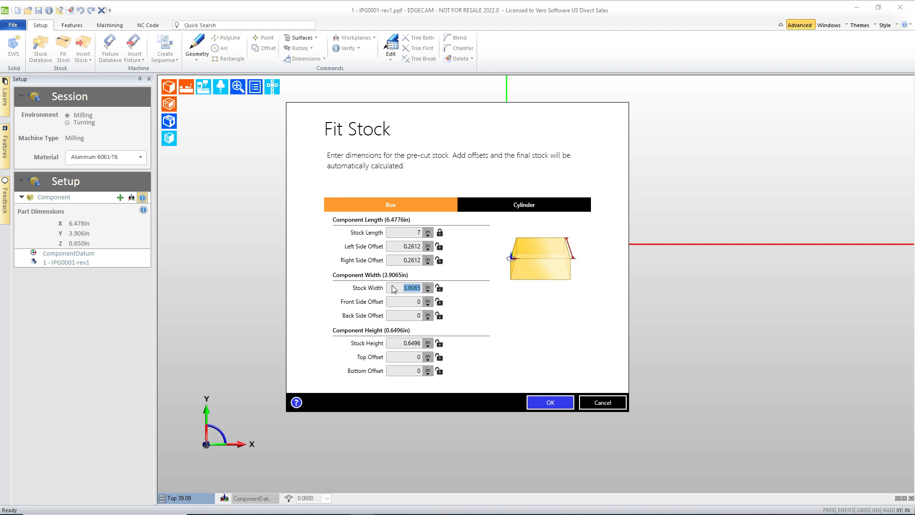
pyautogui.write('4.25')
pyautogui.click(397, 339)
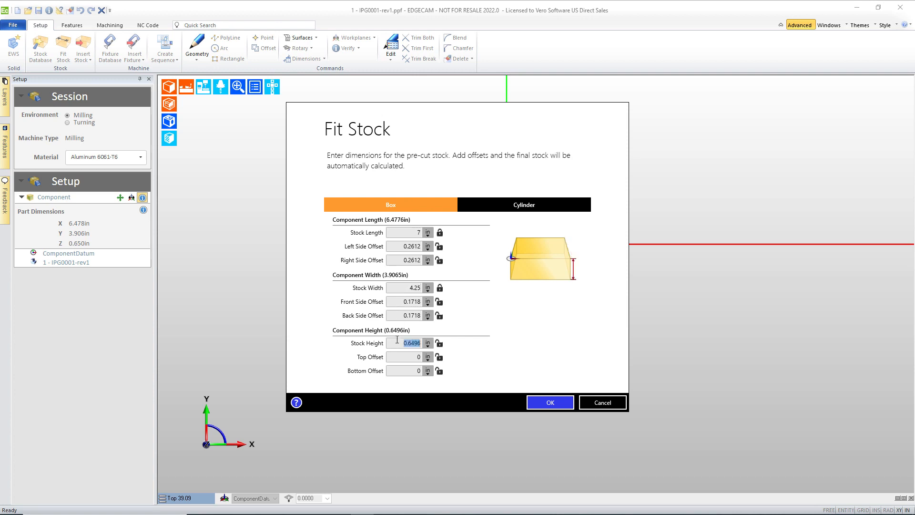
pyautogui.write('1')
pyautogui.click(395, 357)
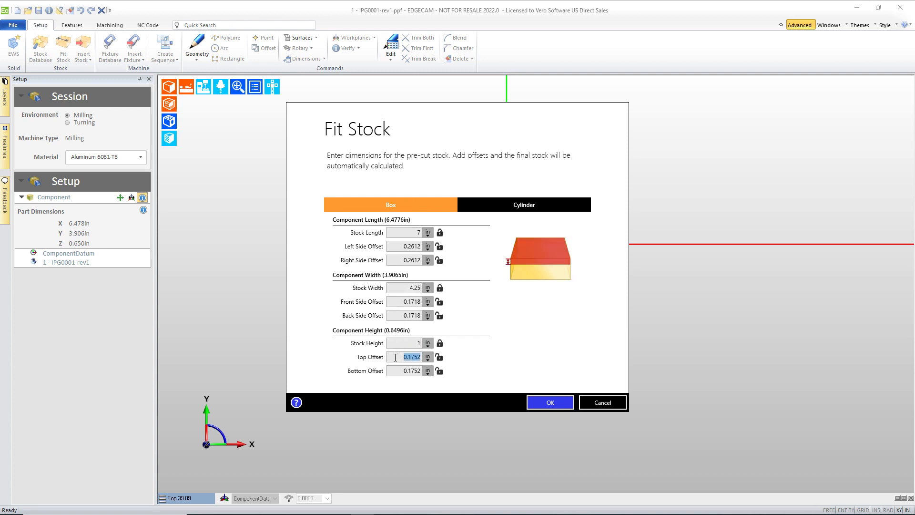
pyautogui.write('0.025')
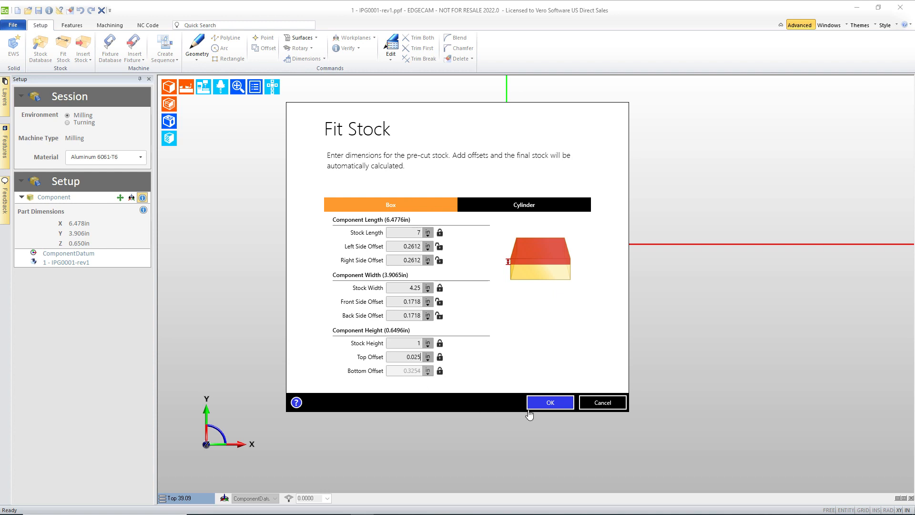
pyautogui.click(551, 402)
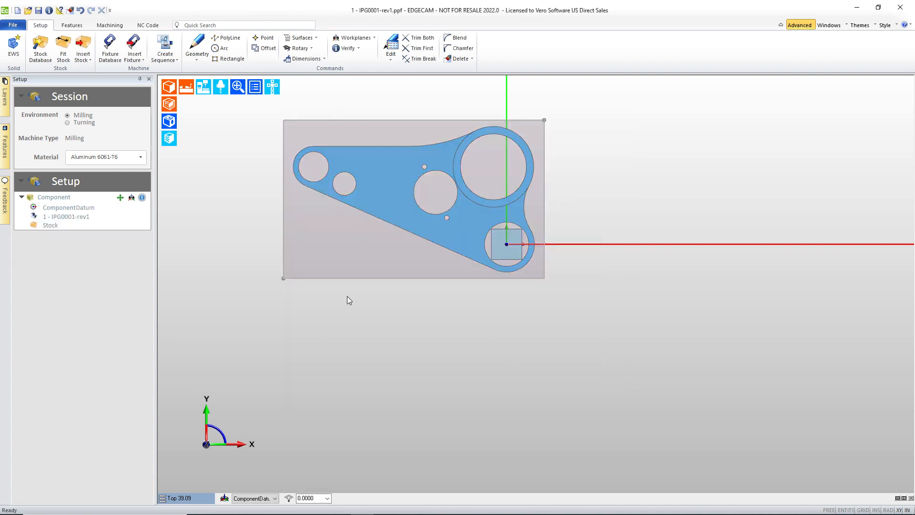
# Position the datum at the component's XY centre, and check it within the stock from a tilted view
pyautogui.click(131, 197)
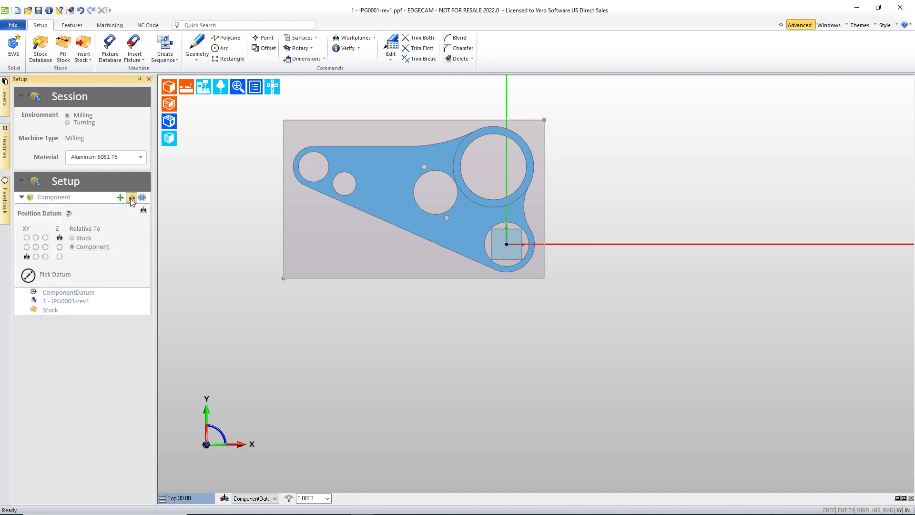
pyautogui.click(36, 248)
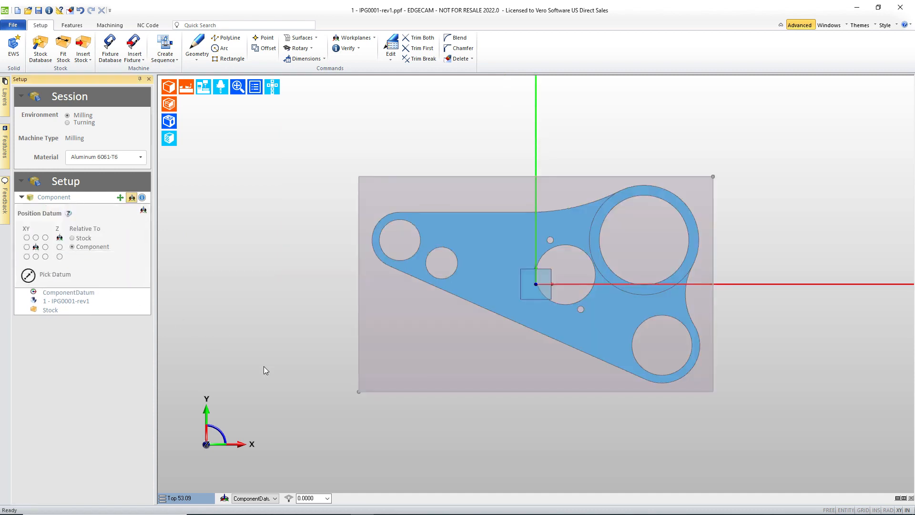
pyautogui.moveTo(485, 293); pyautogui.dragTo(483, 183, button='middle')
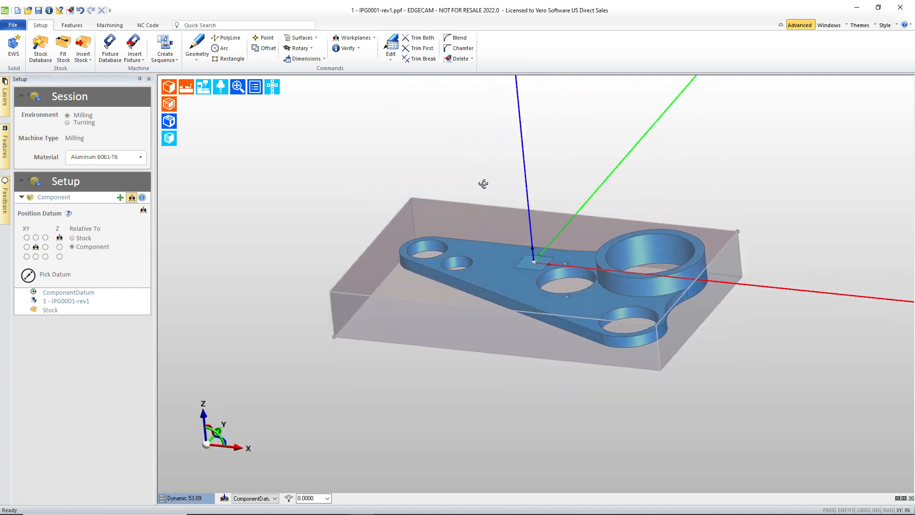
# Open the fixture database and preview the Kurt DX6 Vise around the stock with a rotation angle of 90 degrees
pyautogui.click(108, 43)
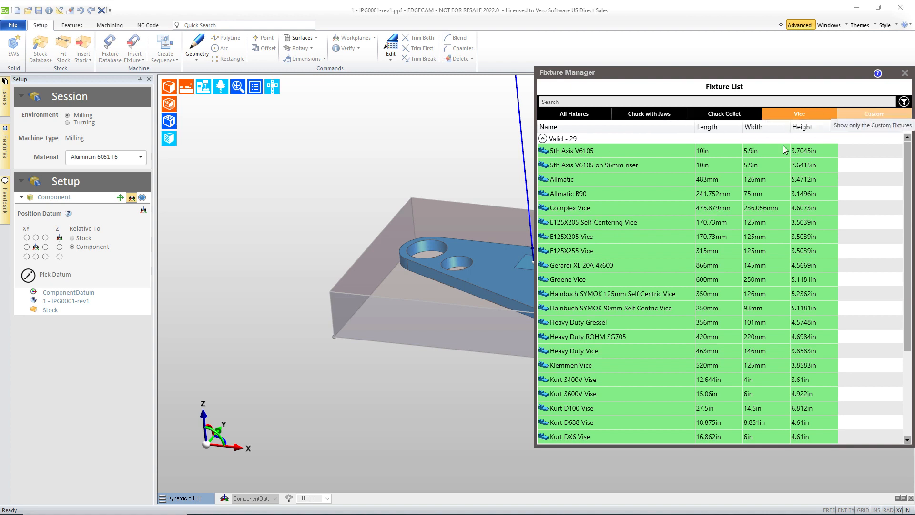
pyautogui.scroll(-3, 624, 314)
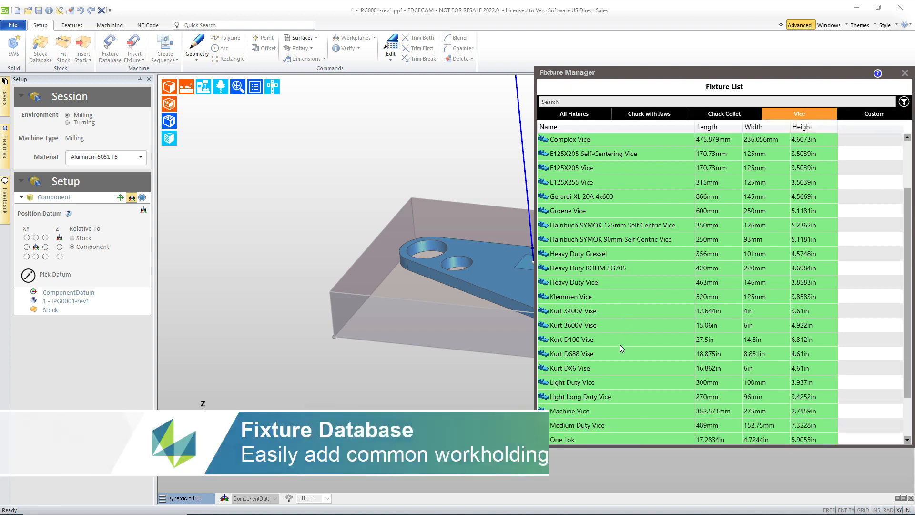
pyautogui.click(561, 368)
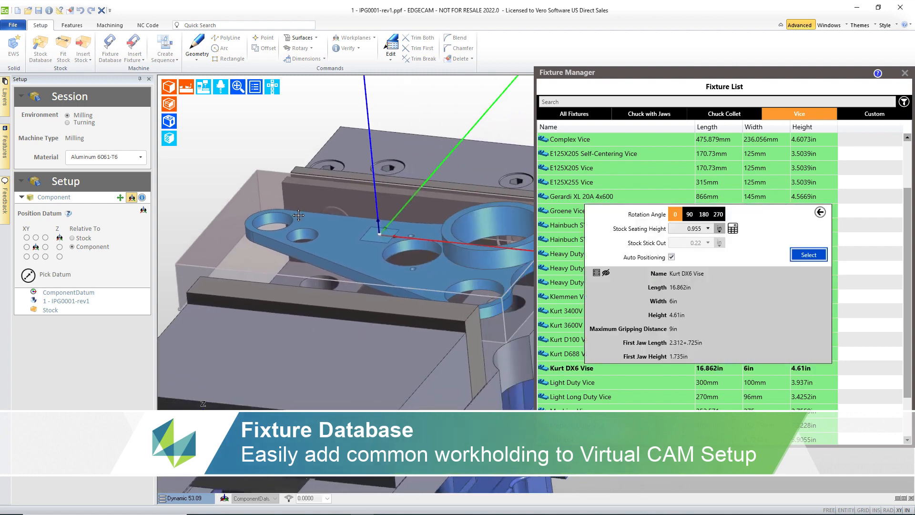
pyautogui.moveTo(361, 248)
pyautogui.mouseDown(button='middle')
pyautogui.moveTo(371, 243)
pyautogui.moveTo(427, 288)
pyautogui.moveTo(366, 241)
pyautogui.mouseUp(button='middle')
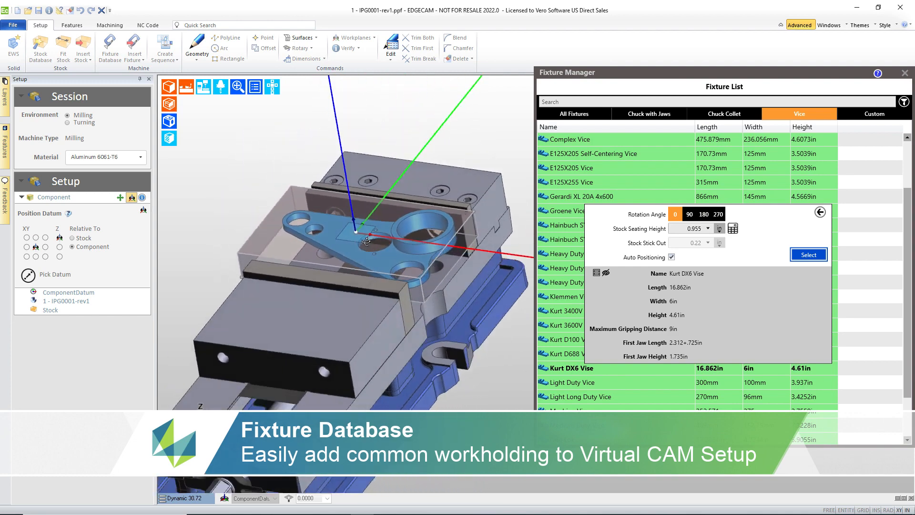
pyautogui.click(689, 215)
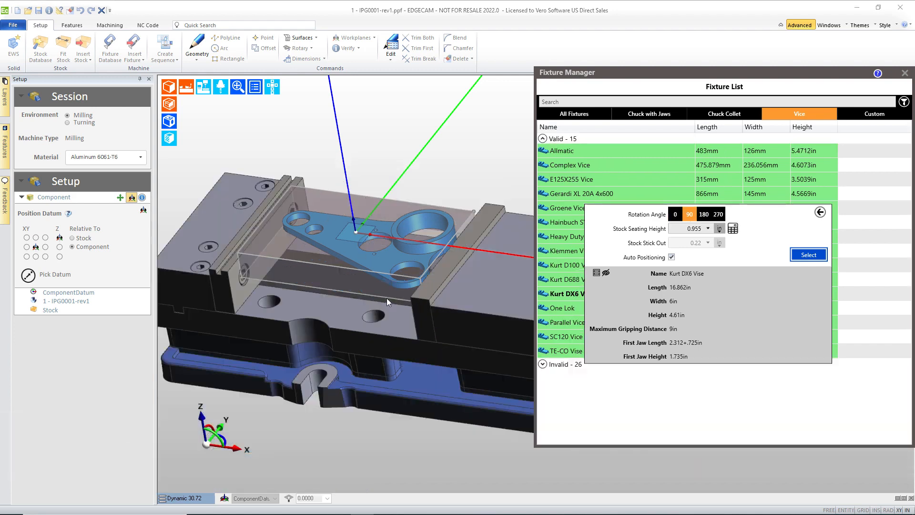
pyautogui.scroll(-3, 387, 297)
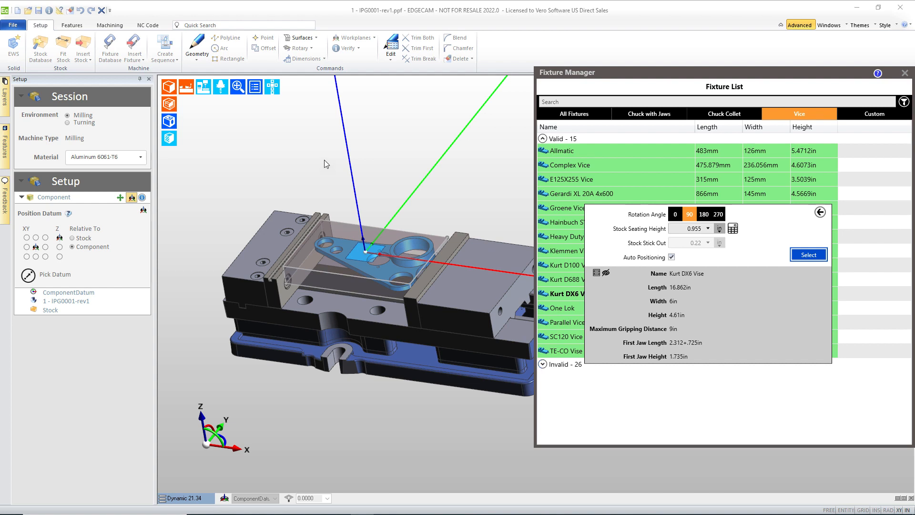
# Check the stock's seating from the front, show the part and stock dimensions, and set the Kurt vise's stock stick out to 0.75 in
pyautogui.click(277, 86)
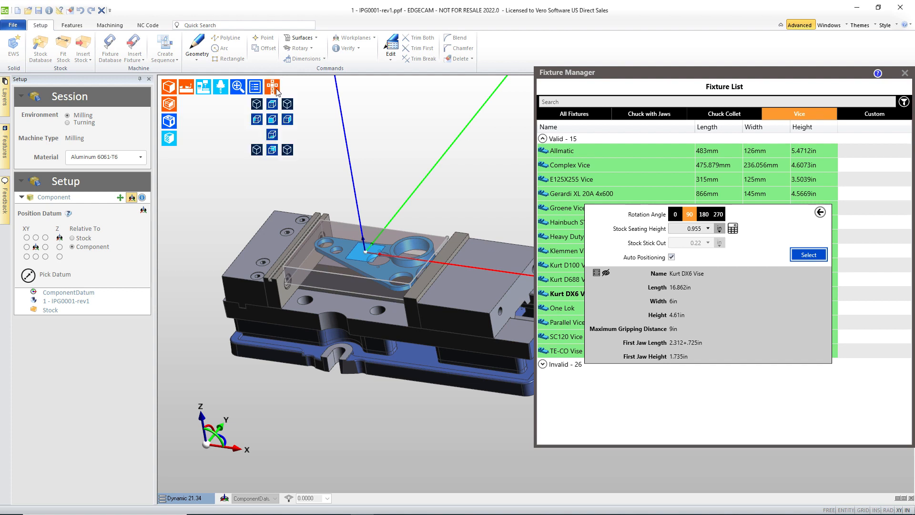
pyautogui.click(288, 120)
pyautogui.scroll(2, 302, 257)
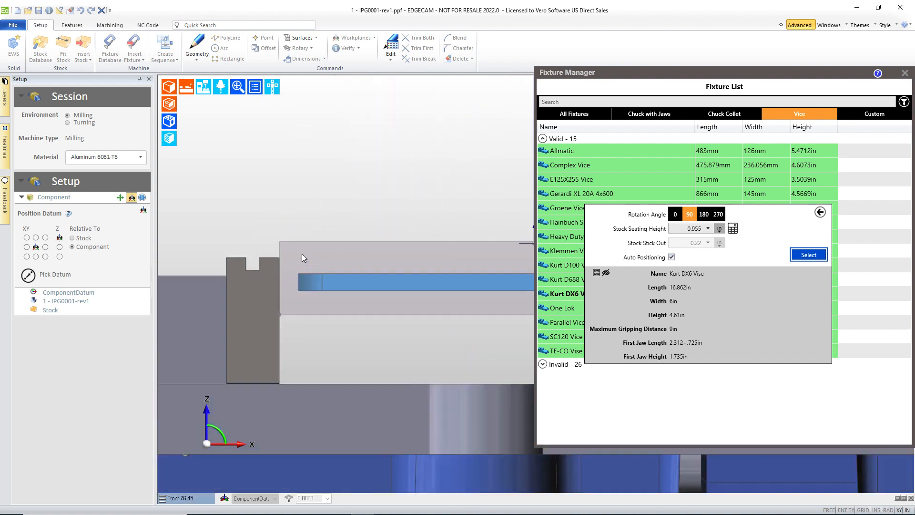
pyautogui.click(683, 245)
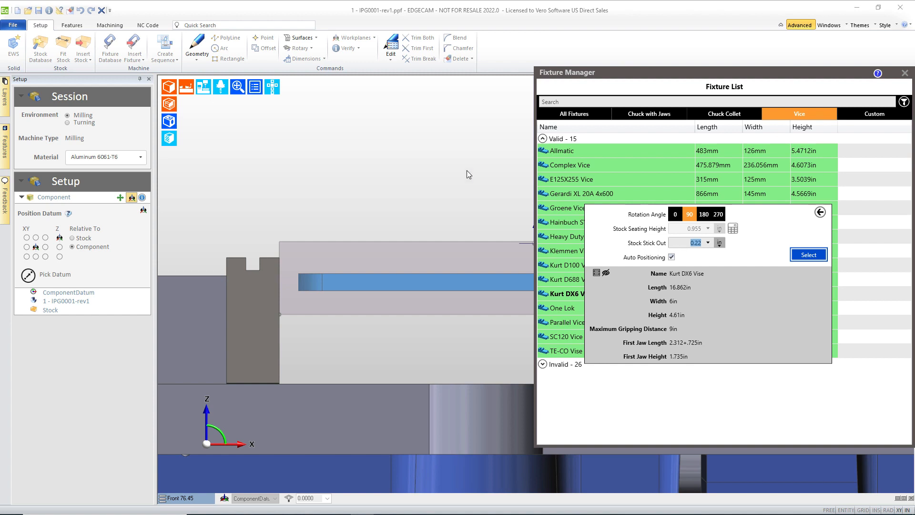
pyautogui.click(142, 197)
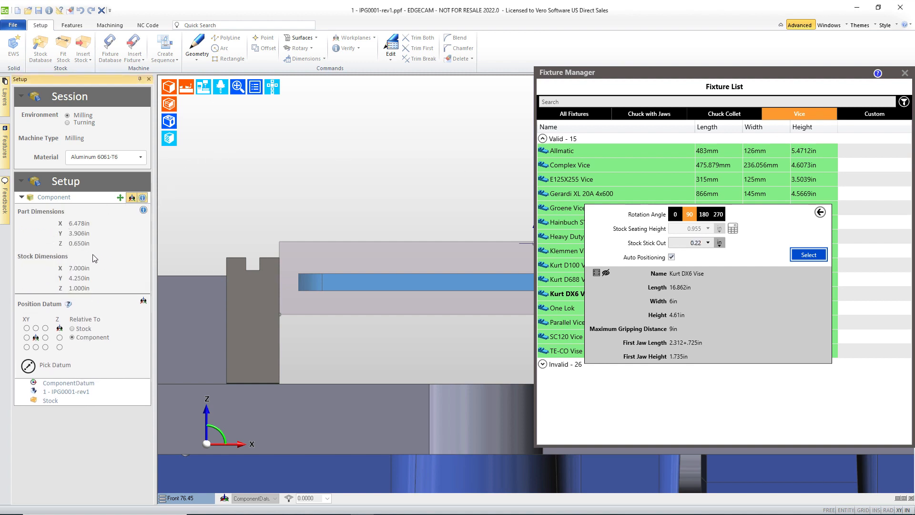
pyautogui.click(688, 243)
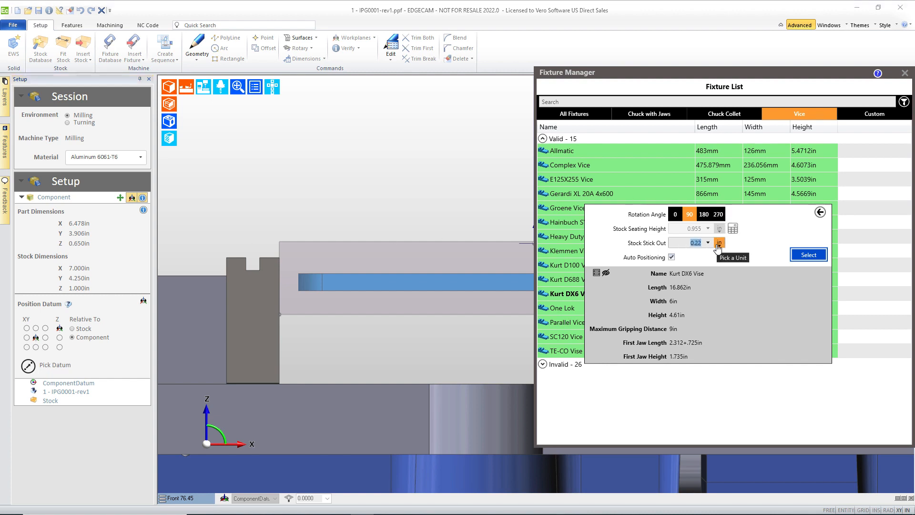
pyautogui.write('0.75')
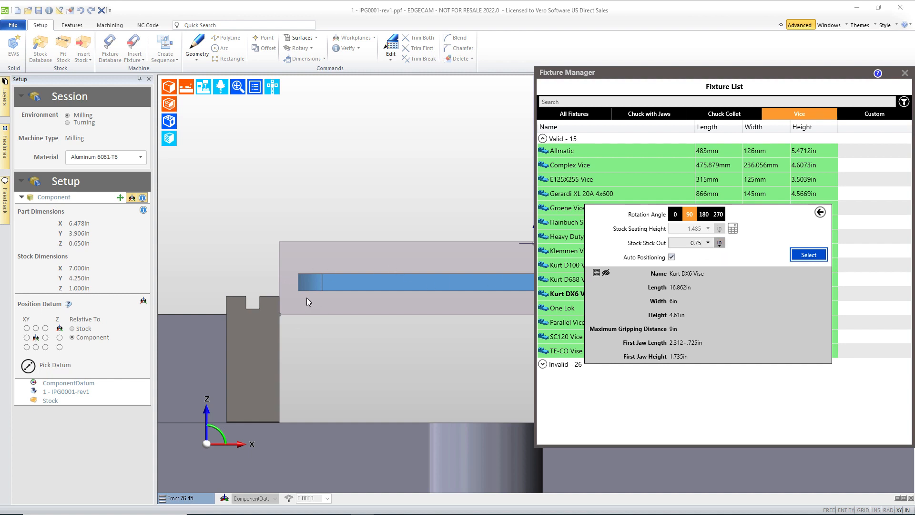
pyautogui.moveTo(306, 299); pyautogui.dragTo(379, 324, button='middle')
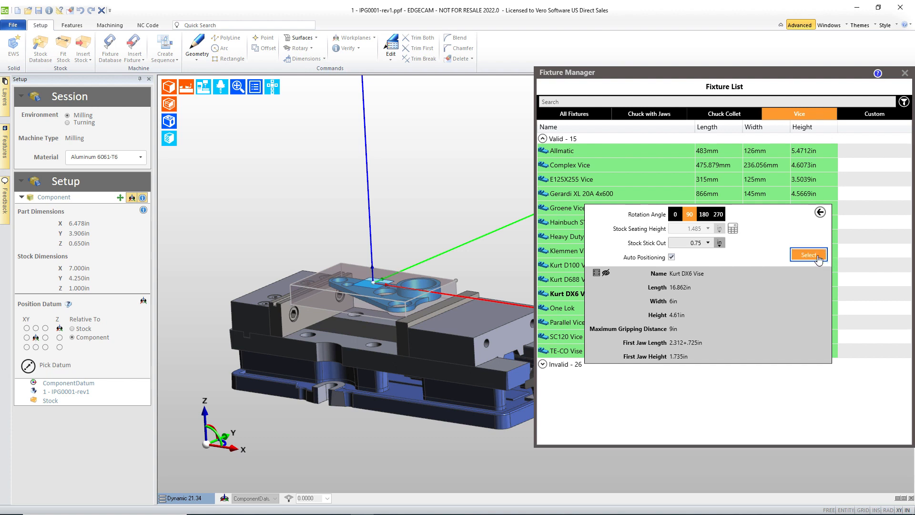
pyautogui.moveTo(486, 267); pyautogui.dragTo(482, 289, button='middle')
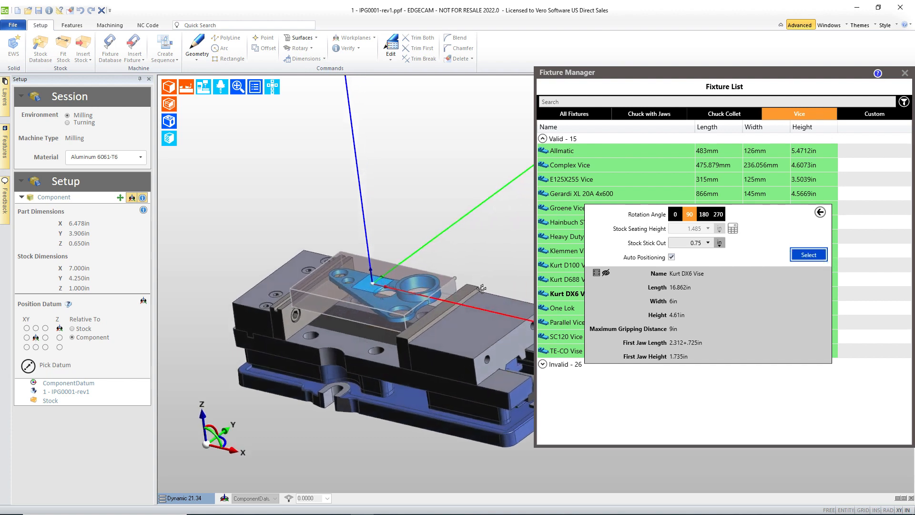
# Set the rotation angle to 0, choose the 5th Axis V6105 vise, check the jaw grip from the side, and add it as the fixture
pyautogui.click(676, 214)
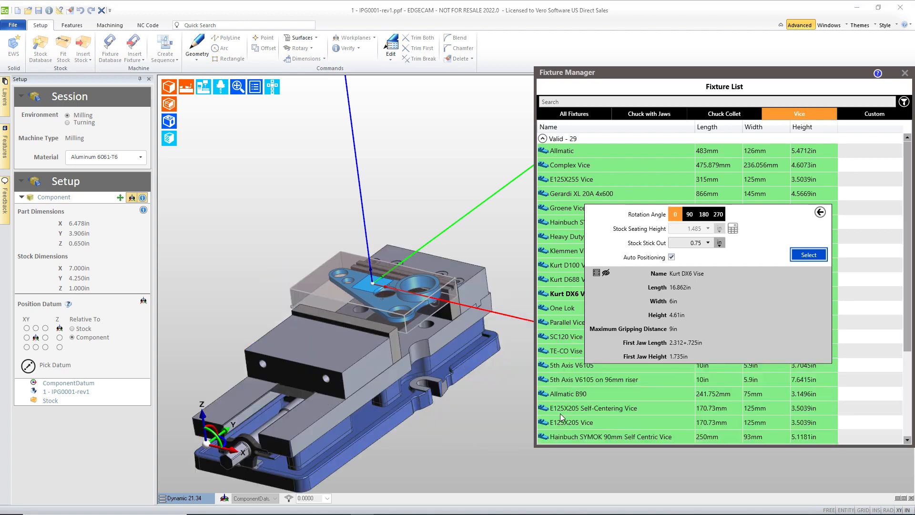
pyautogui.click(572, 366)
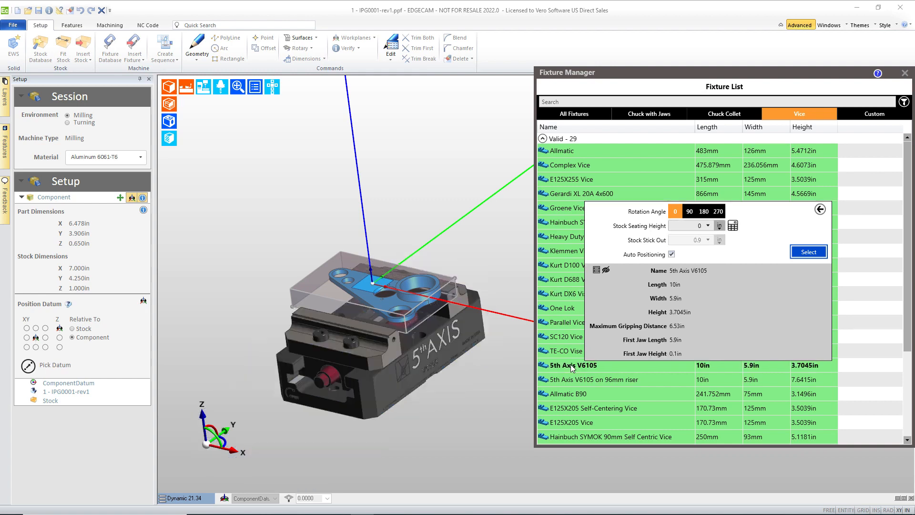
pyautogui.click(270, 87)
pyautogui.click(288, 149)
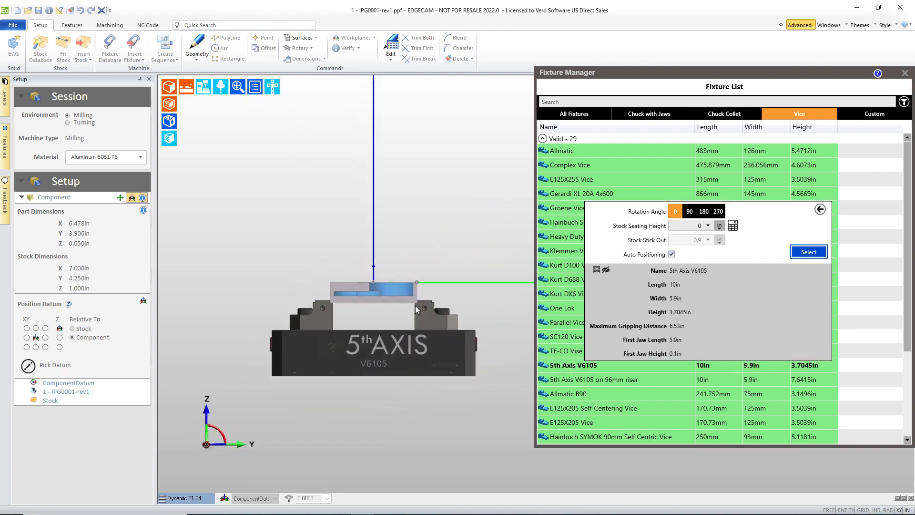
pyautogui.scroll(5, 416, 304)
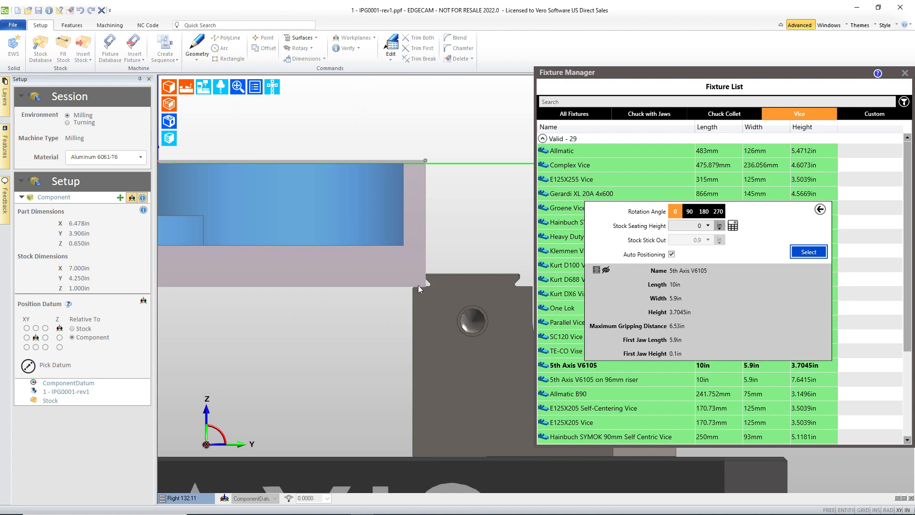
pyautogui.scroll(-5, 381, 301)
pyautogui.moveTo(316, 268); pyautogui.dragTo(396, 350, button='middle')
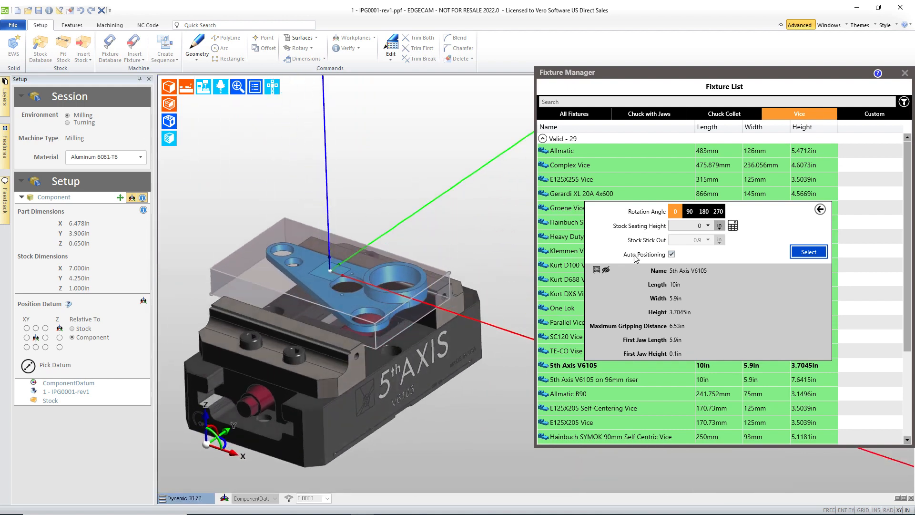
pyautogui.click(809, 251)
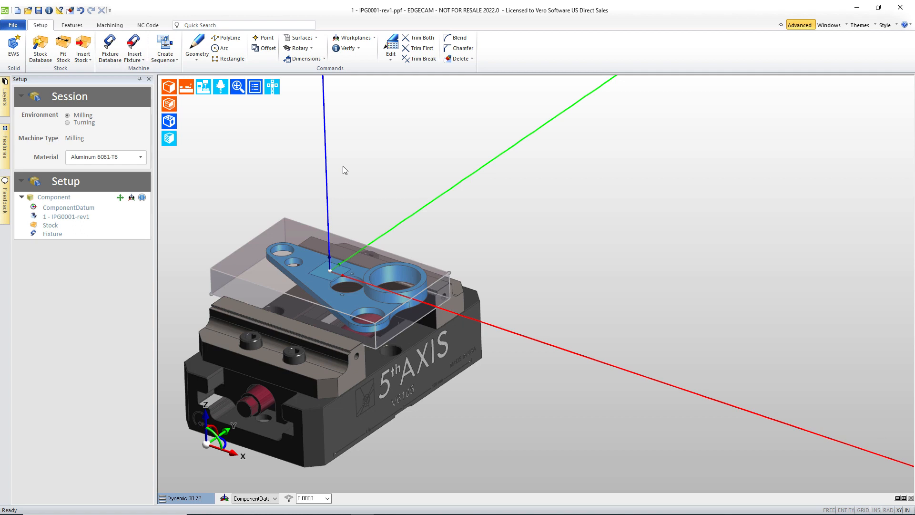
# Start a new milling sequence with the machine Haas VF-2SS HRT160.mcp and the toolkit Workflow Mill Haas VF-2SS HRT160
pyautogui.click(241, 90)
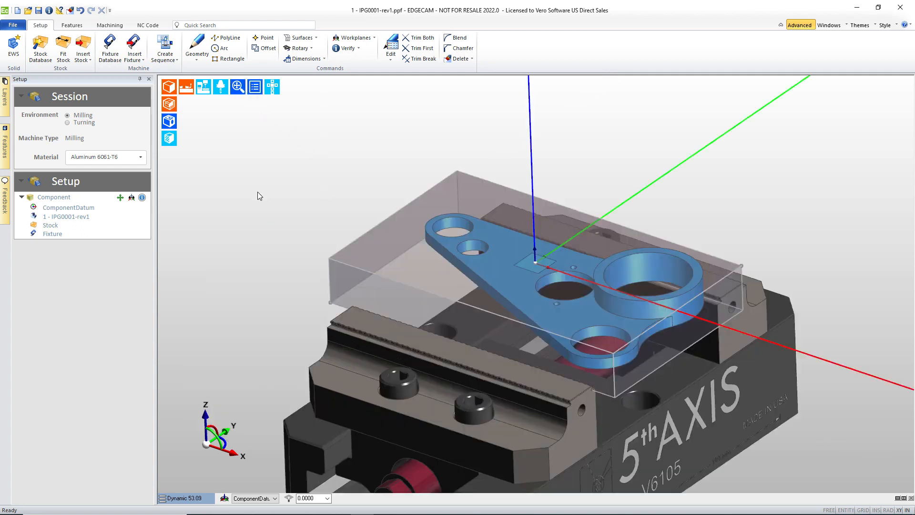
pyautogui.click(162, 59)
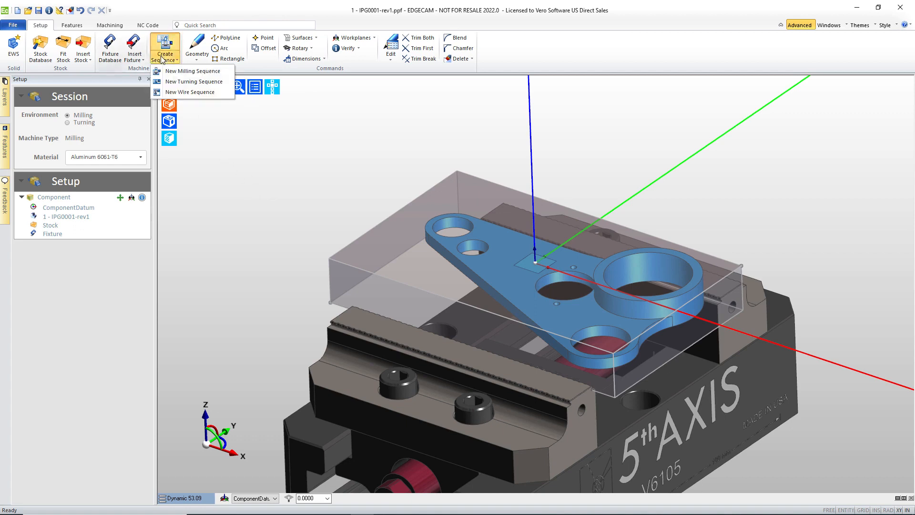
pyautogui.click(188, 68)
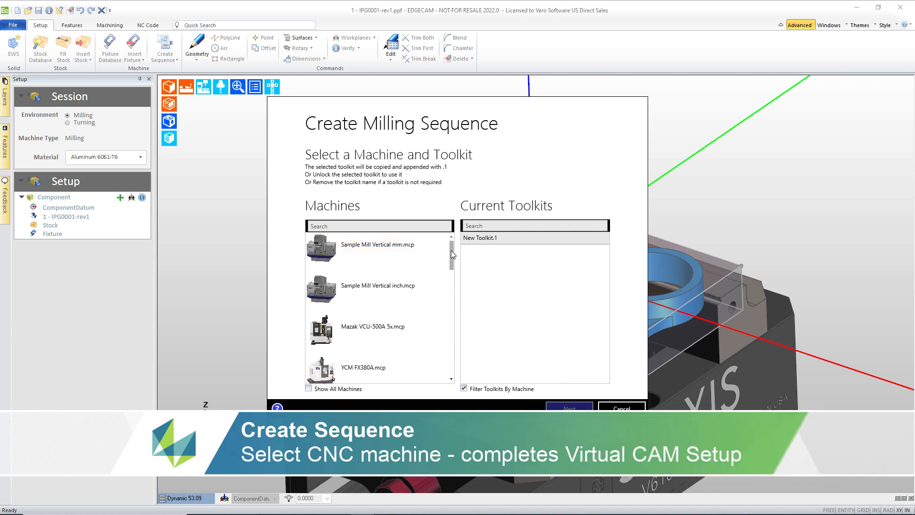
pyautogui.moveTo(452, 255); pyautogui.dragTo(448, 290)
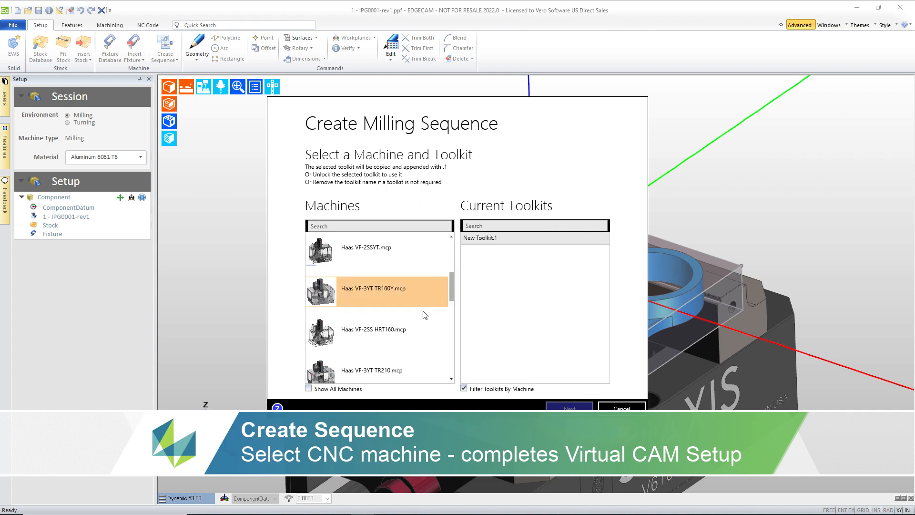
pyautogui.click(365, 335)
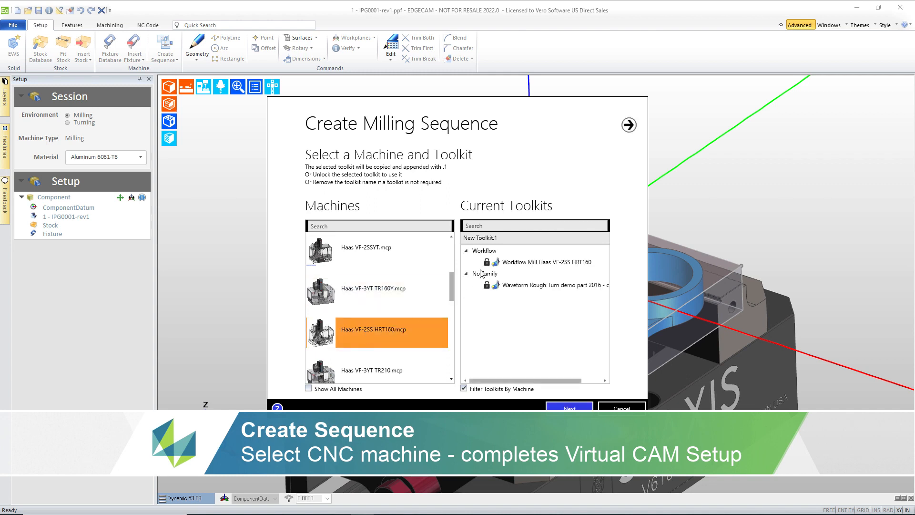
pyautogui.click(517, 263)
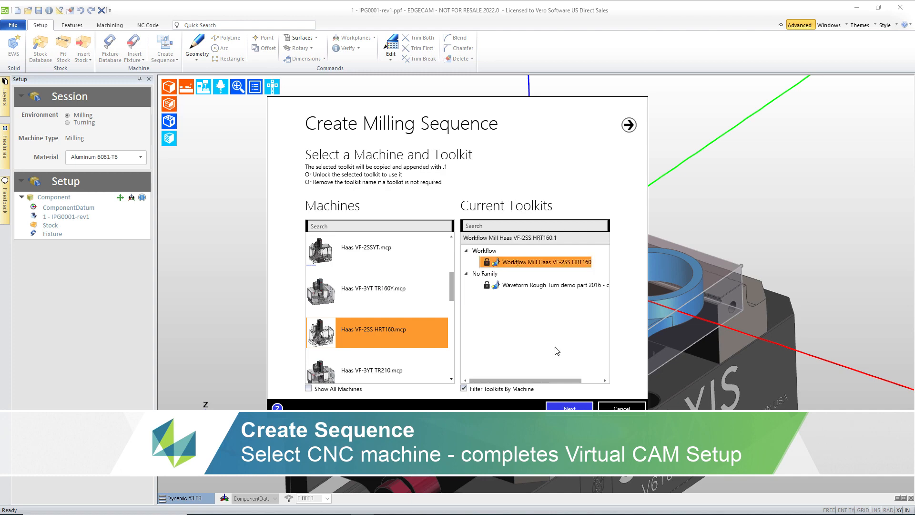
pyautogui.click(570, 408)
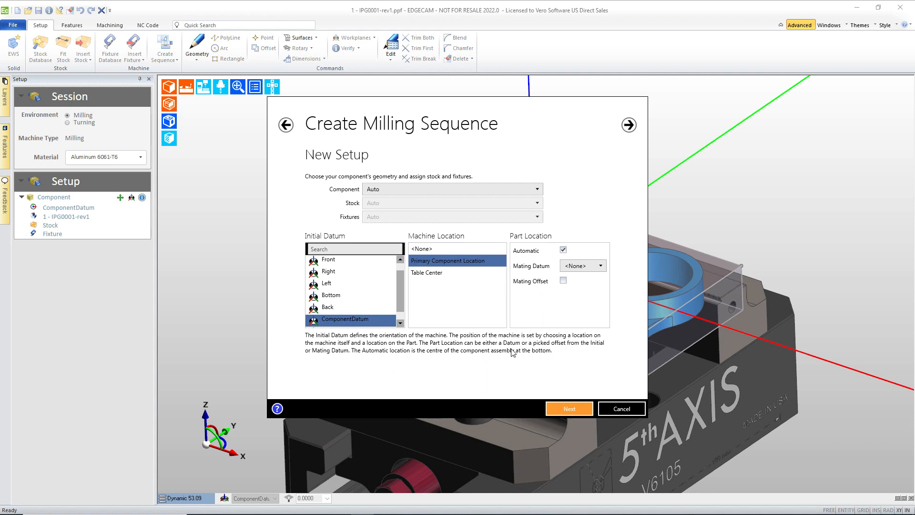
# Set the machine location to Table Center and create the milling sequence
pyautogui.click(427, 273)
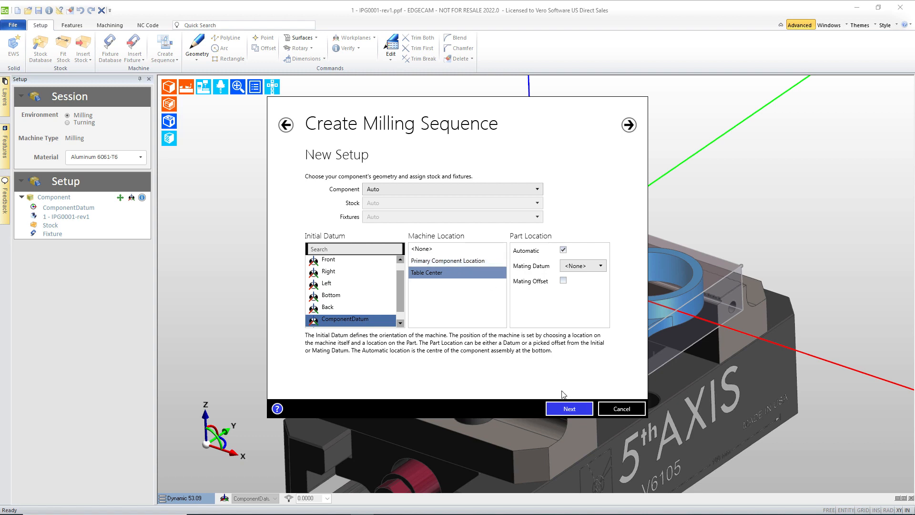
pyautogui.click(568, 410)
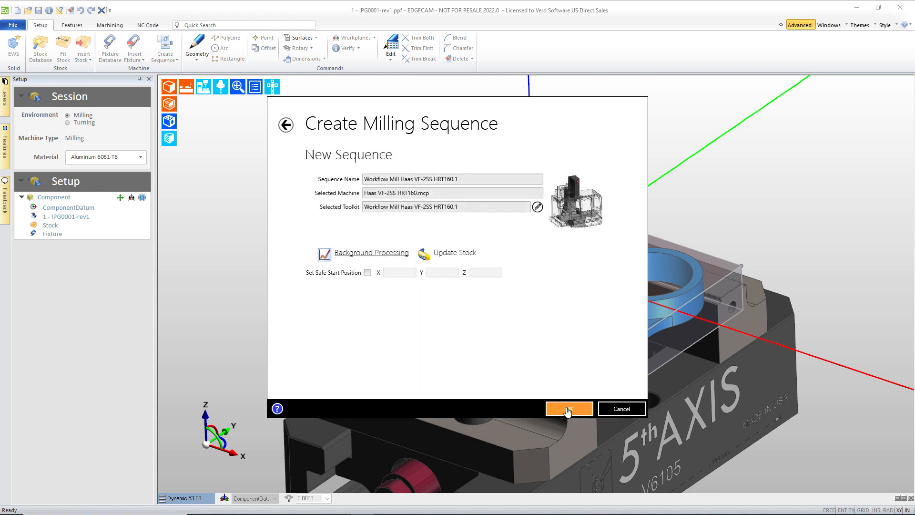
pyautogui.click(568, 409)
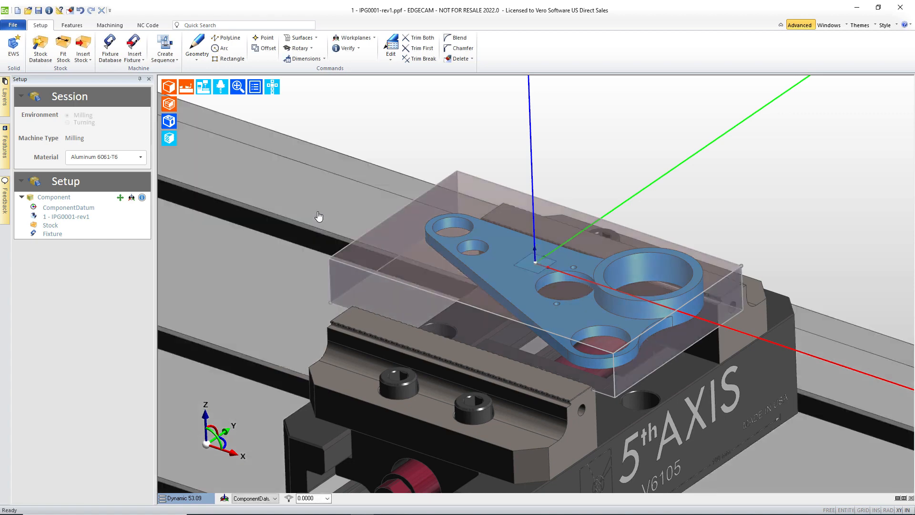
# Display the complete machine around the fixtured part on the table
pyautogui.scroll(-3, 319, 216)
pyautogui.scroll(-8, 318, 211)
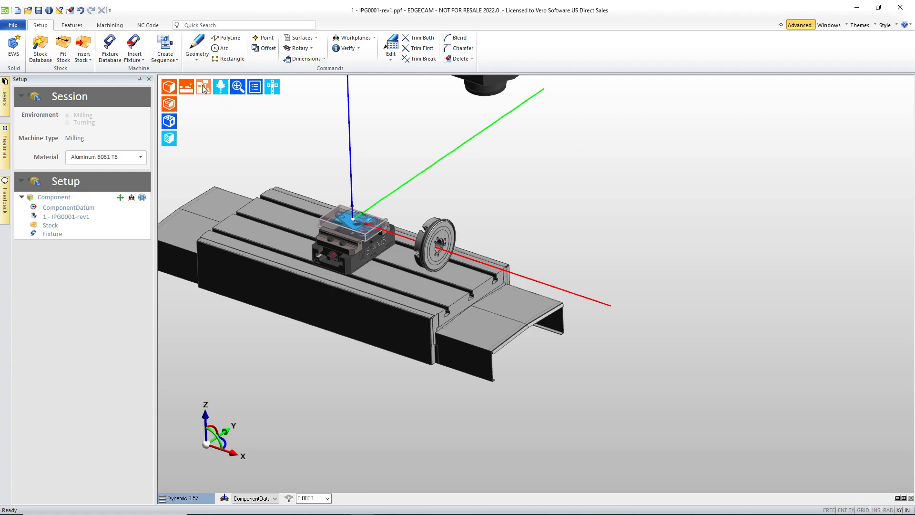
pyautogui.moveTo(202, 86)
pyautogui.click(206, 107)
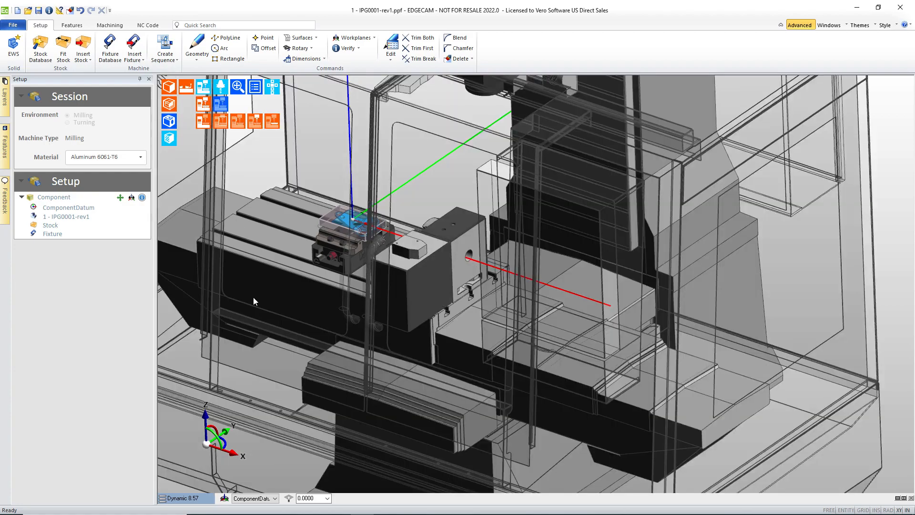
# Move the part, stock and fixture together 6 in along the table in the negative X direction
pyautogui.moveTo(253, 296); pyautogui.dragTo(376, 277, button='middle')
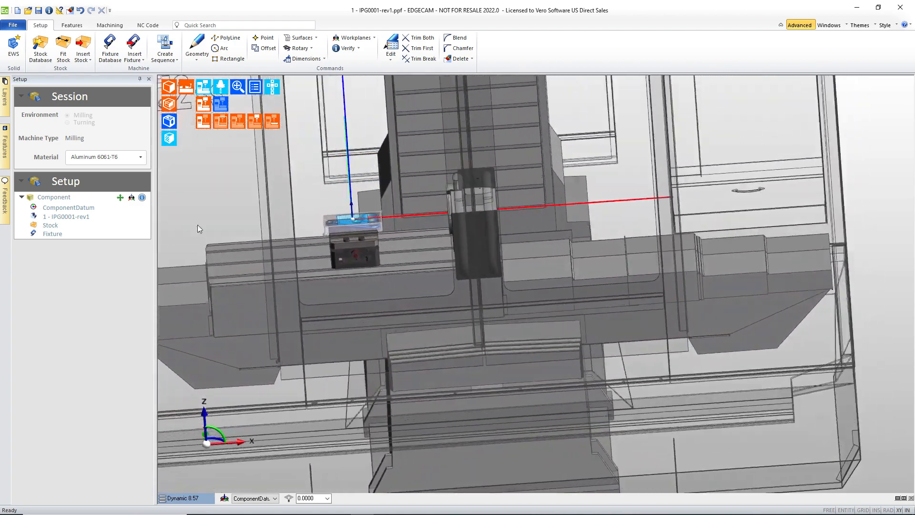
pyautogui.click(120, 197)
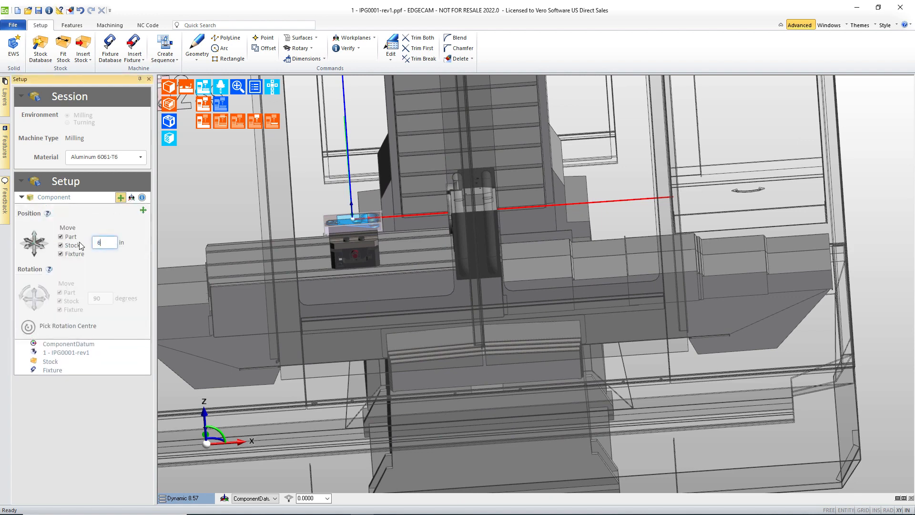
pyautogui.click(29, 242)
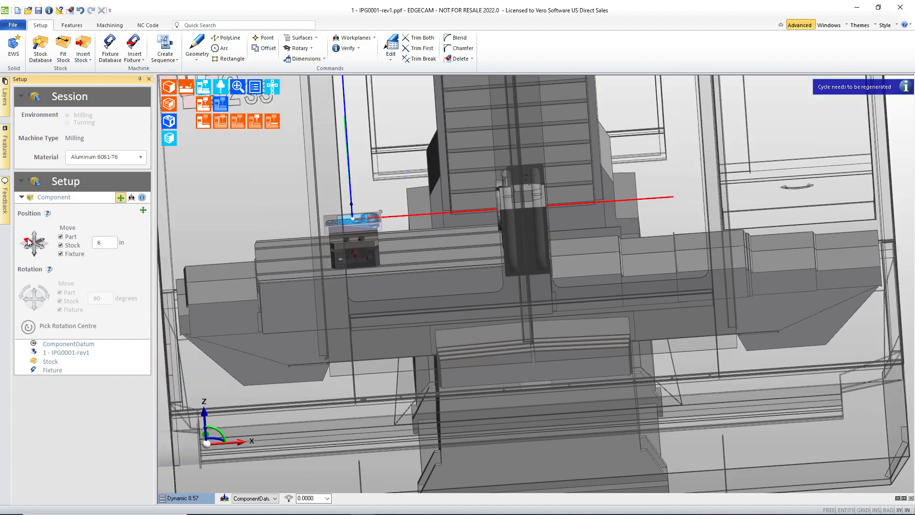
# Hide the machine around the fixtured part and fit the part, stock and vise to the view
pyautogui.moveTo(479, 273); pyautogui.dragTo(426, 284, button='middle')
pyautogui.moveTo(480, 199); pyautogui.dragTo(432, 173, button='middle')
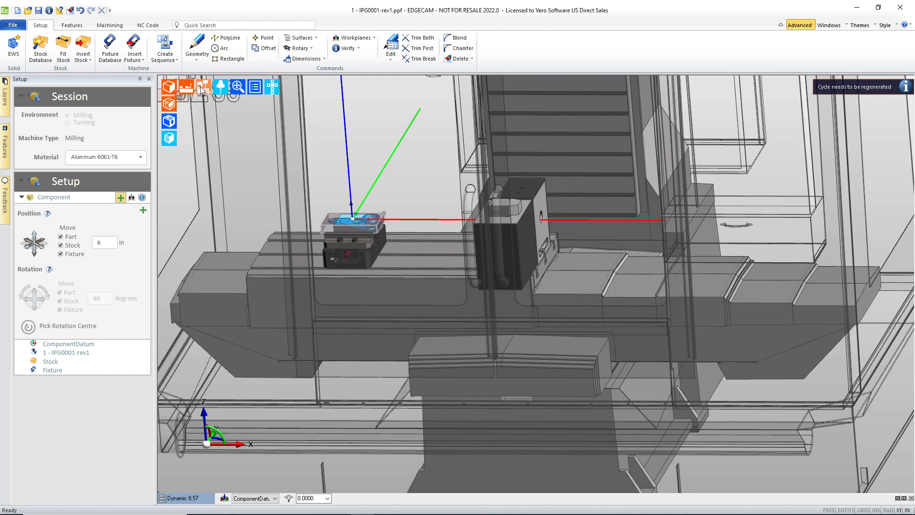
pyautogui.click(222, 110)
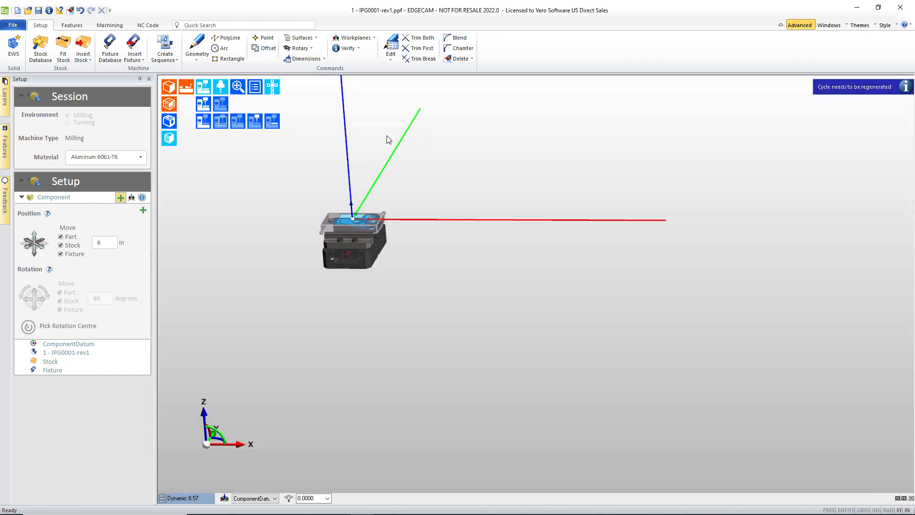
pyautogui.click(241, 85)
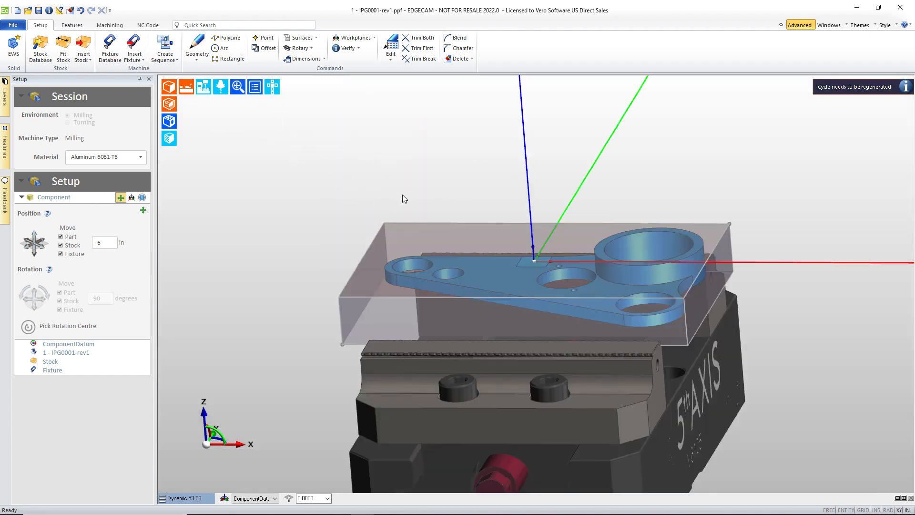
pyautogui.moveTo(676, 179); pyautogui.dragTo(664, 192, button='middle')
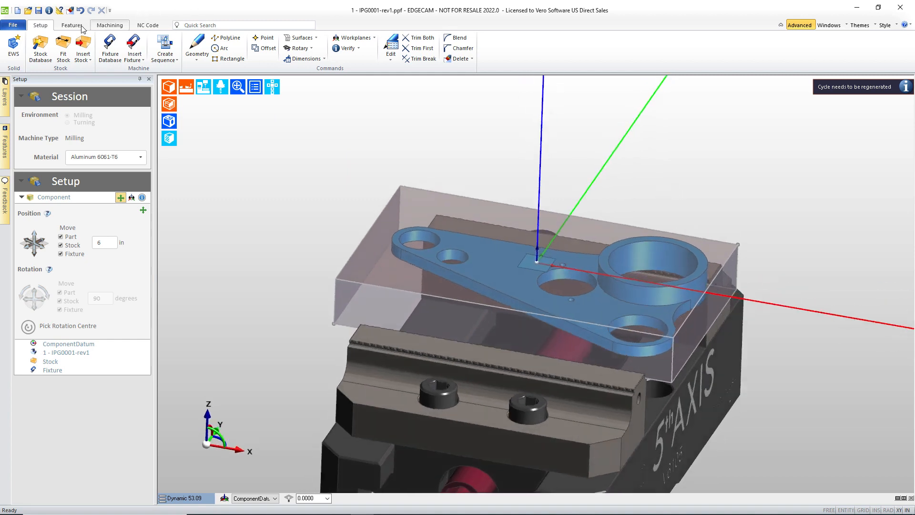
# Find the milling features on the part, including pockets, bosses, open mill, flat faces and vertical holes
pyautogui.click(72, 25)
pyautogui.click(28, 51)
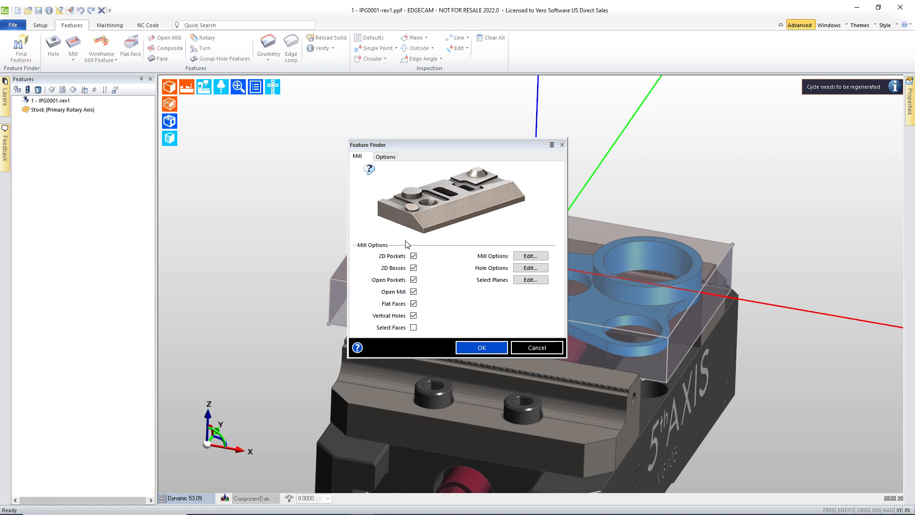
pyautogui.click(477, 350)
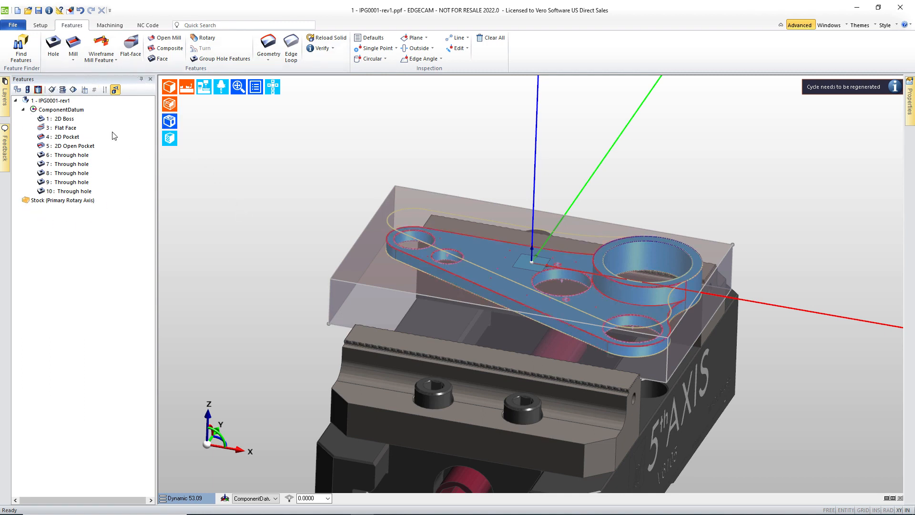
# Reload the part's solid from 1a - IPG0001-rev2.VDF without saving the changes to 1 - IPG0001-rev1.ppf
pyautogui.rightClick(54, 100)
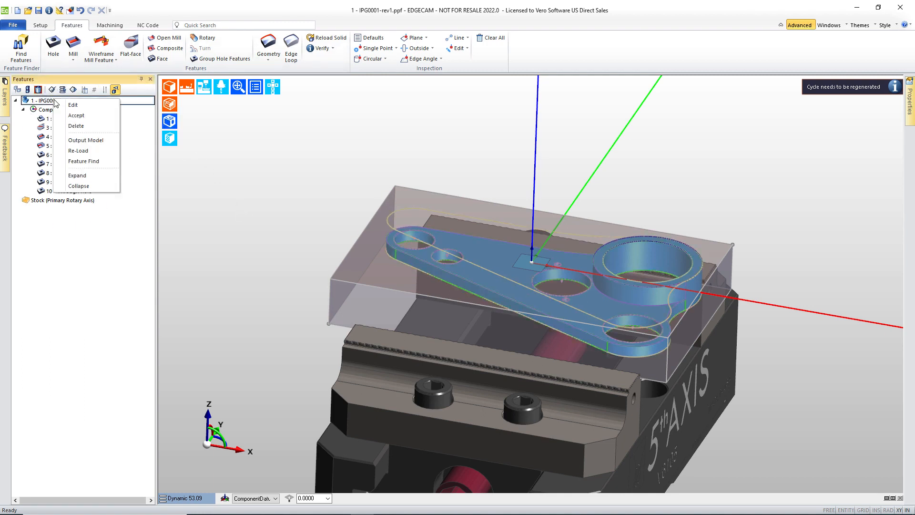
pyautogui.click(80, 150)
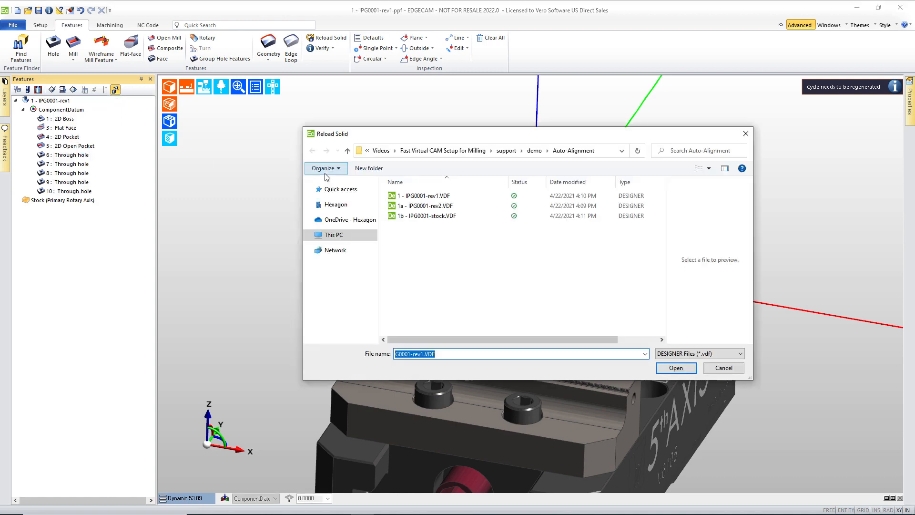
pyautogui.click(427, 206)
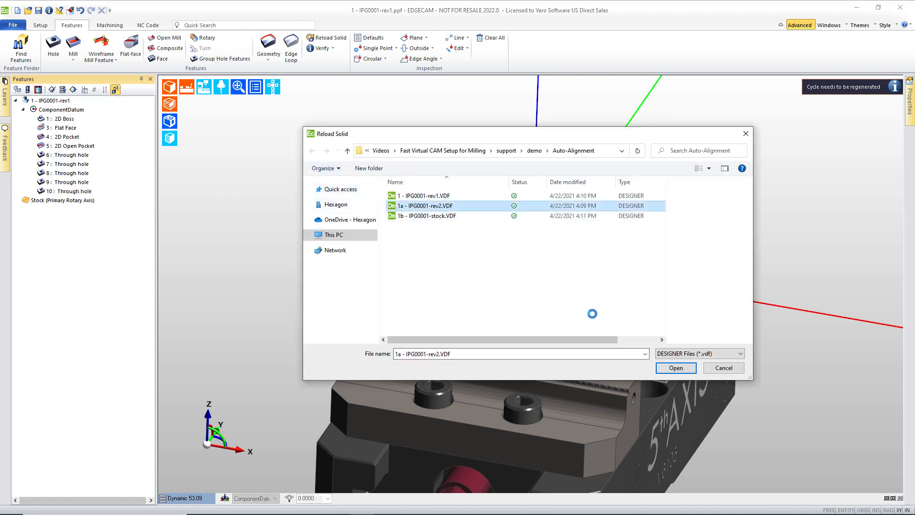
pyautogui.hotkey('ctrl', 'o')
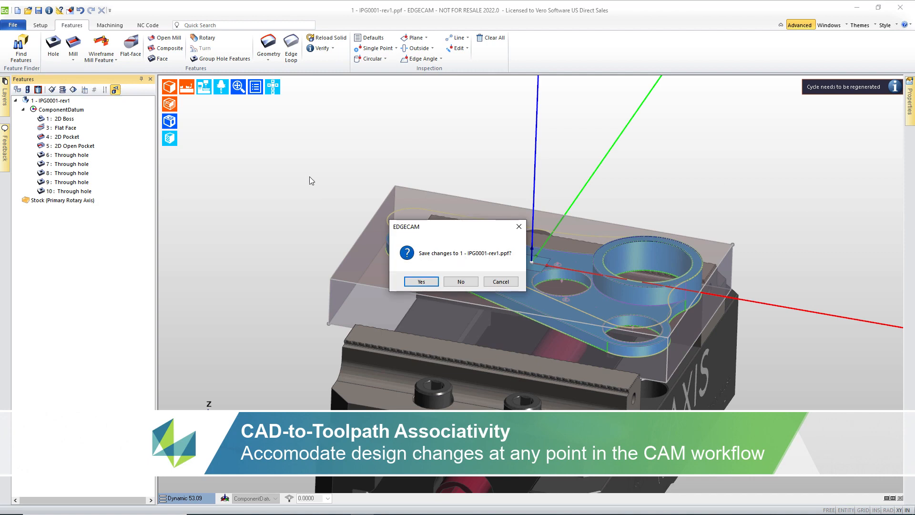
pyautogui.click(460, 281)
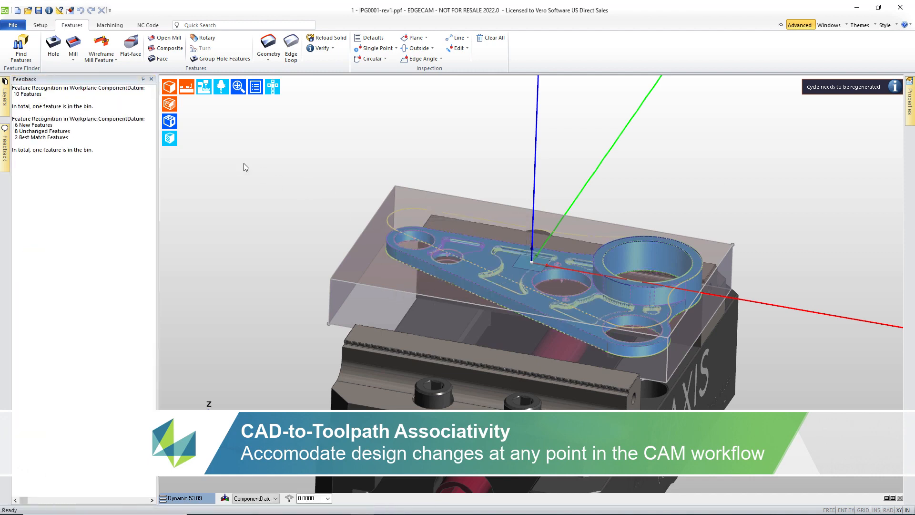
# Show the stock as wireframe to examine the revised part and its new features, and bring up the machining sequence
pyautogui.click(170, 104)
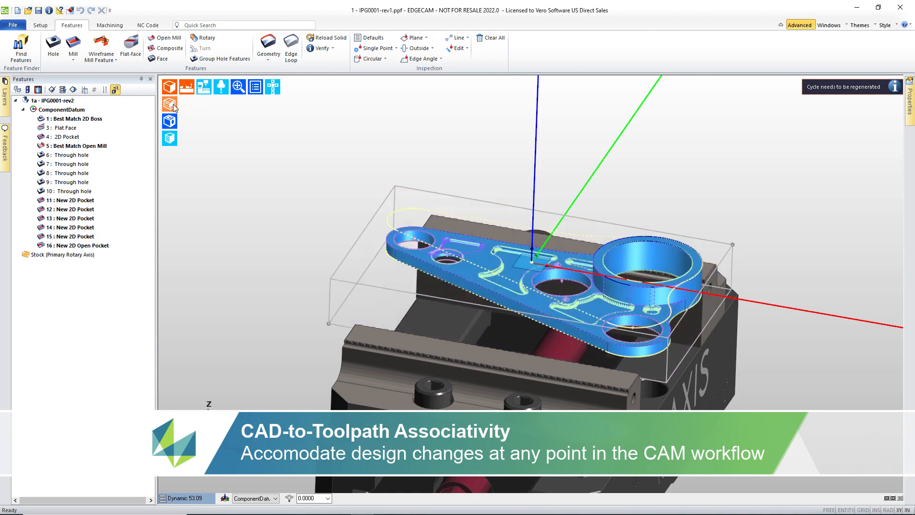
pyautogui.moveTo(585, 166)
pyautogui.mouseDown(button='middle')
pyautogui.moveTo(573, 214)
pyautogui.moveTo(594, 177)
pyautogui.mouseUp(button='middle')
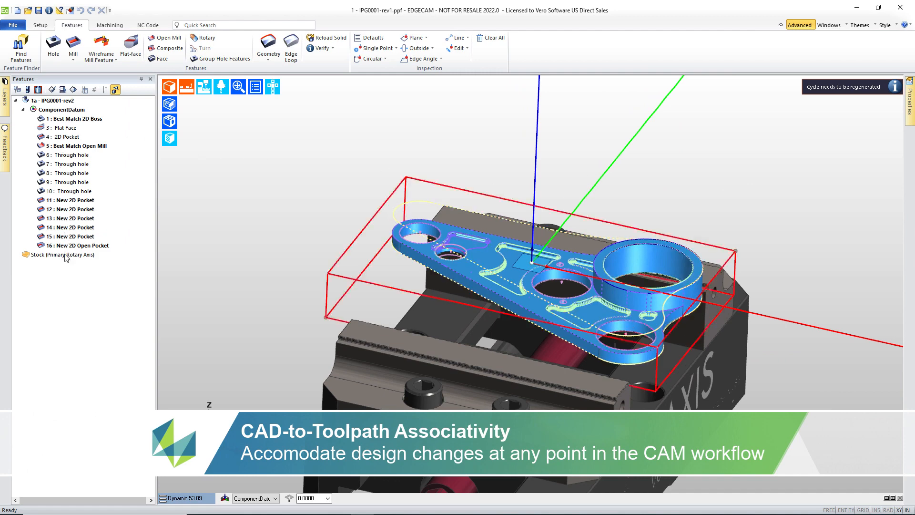
pyautogui.click(114, 28)
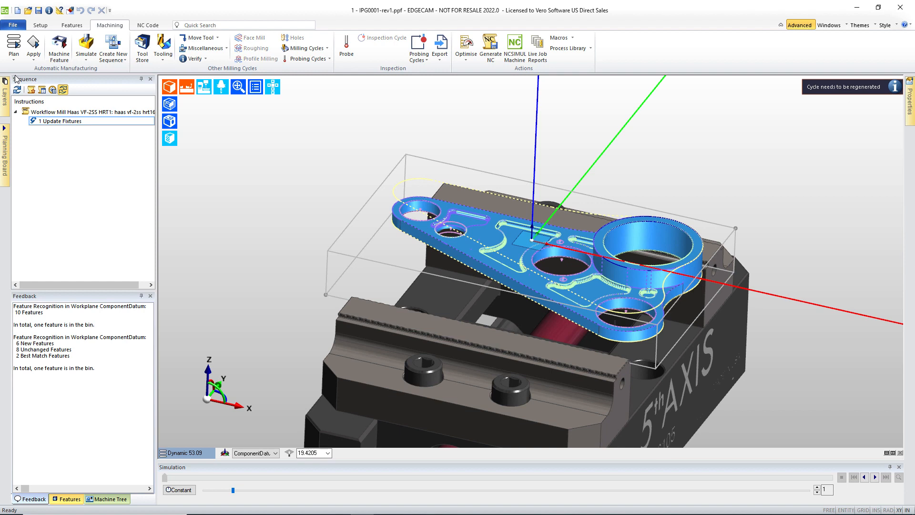
pyautogui.click(17, 90)
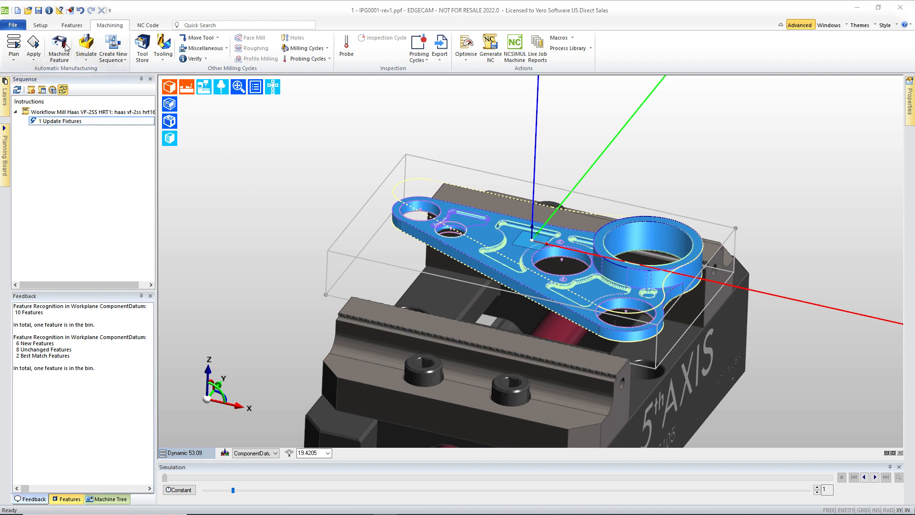
# Open Bulkhead Plate Setup.x_t from the Machining Assembly folder without saving the current part
pyautogui.click(29, 12)
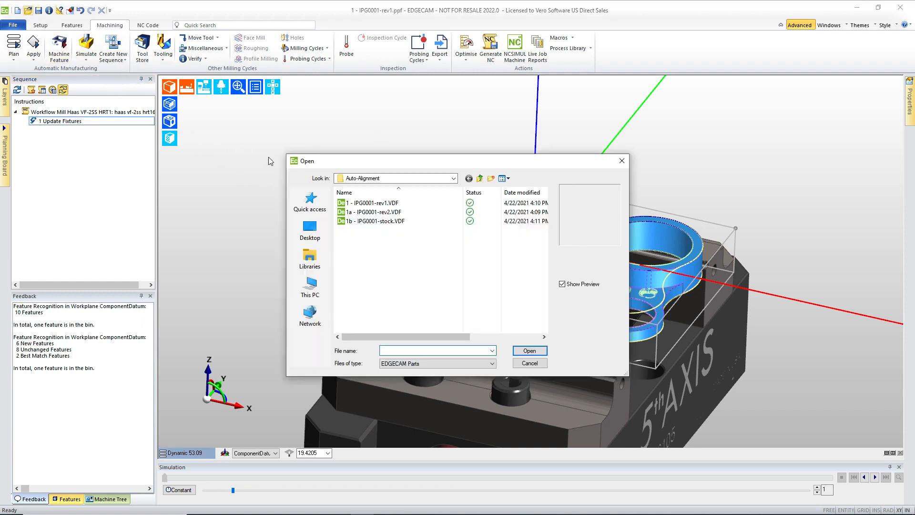
pyautogui.click(479, 178)
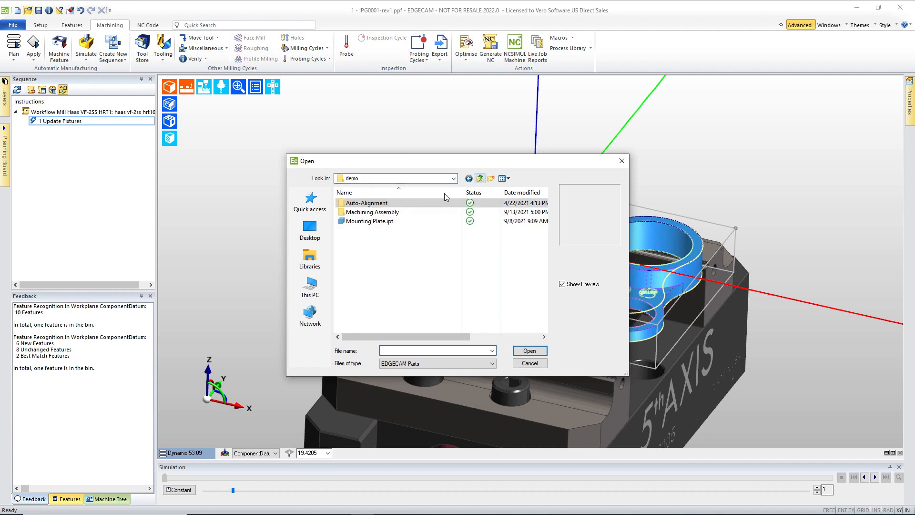
pyautogui.doubleClick(355, 212)
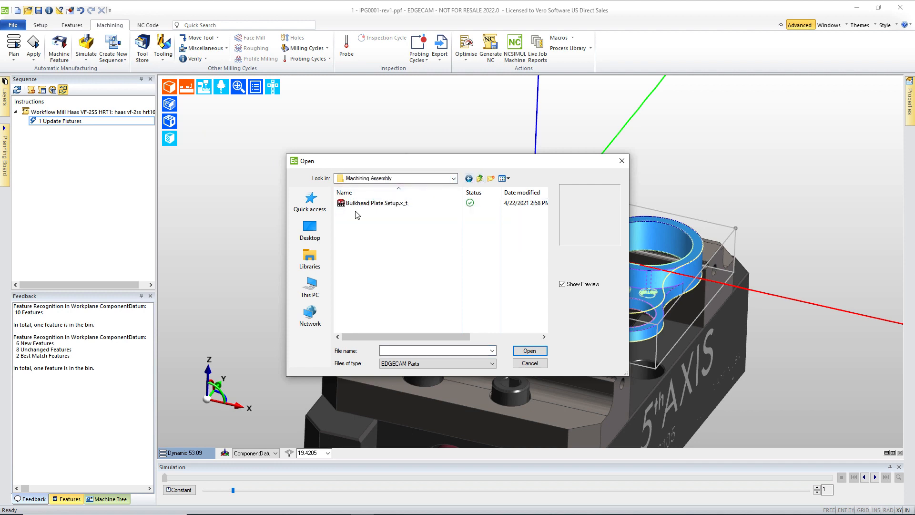
pyautogui.click(356, 203)
pyautogui.click(539, 351)
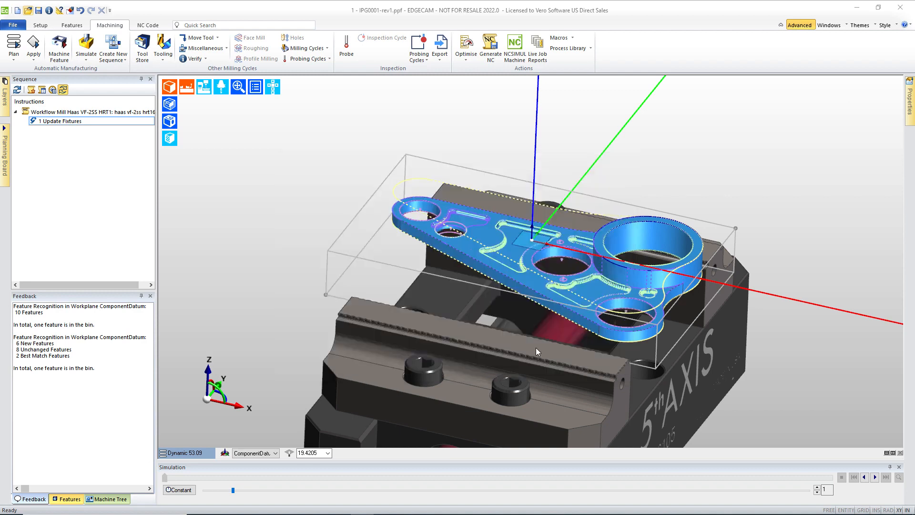
pyautogui.click(465, 283)
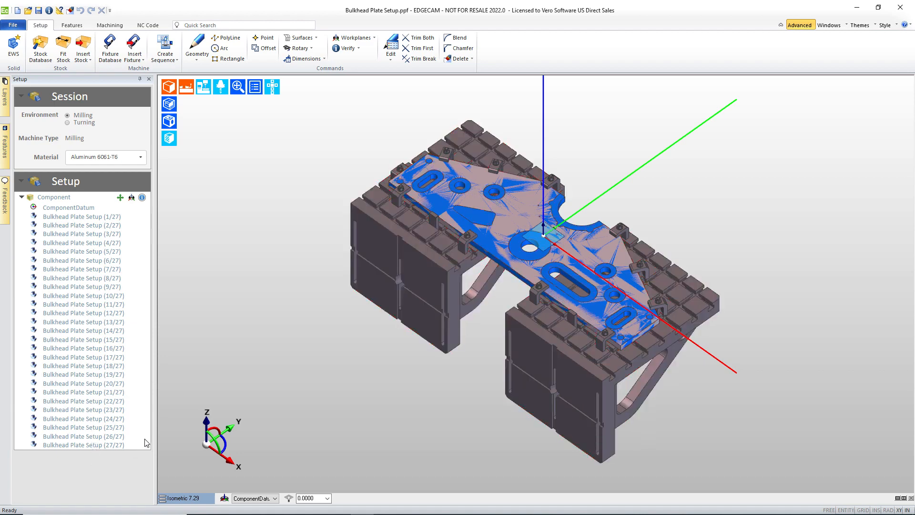
# Rotate the whole bulkhead plate assembly 90 degrees about X so that the plate stands upright
pyautogui.click(120, 197)
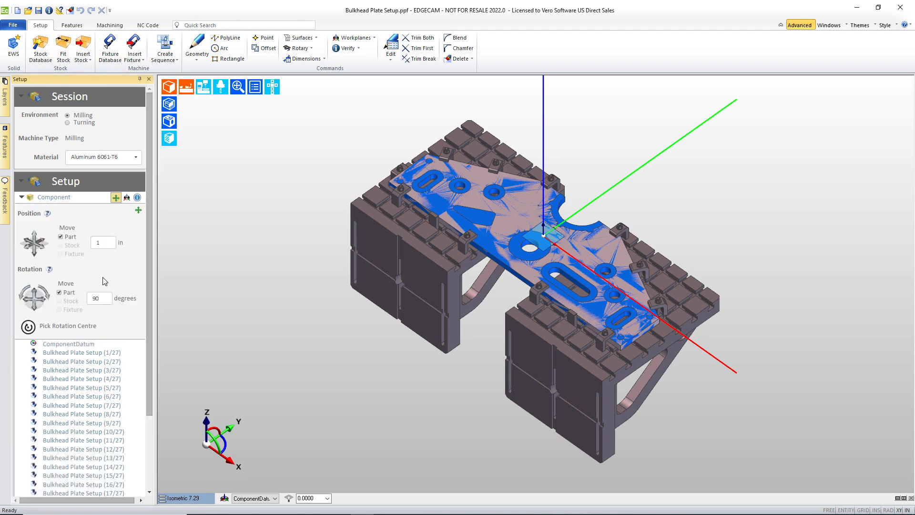
pyautogui.click(36, 307)
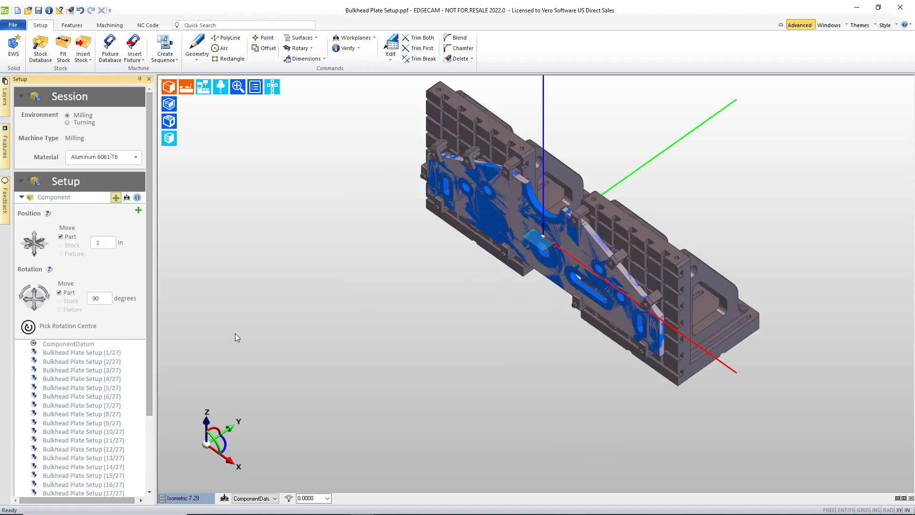
pyautogui.moveTo(307, 295); pyautogui.dragTo(691, 224, button='middle')
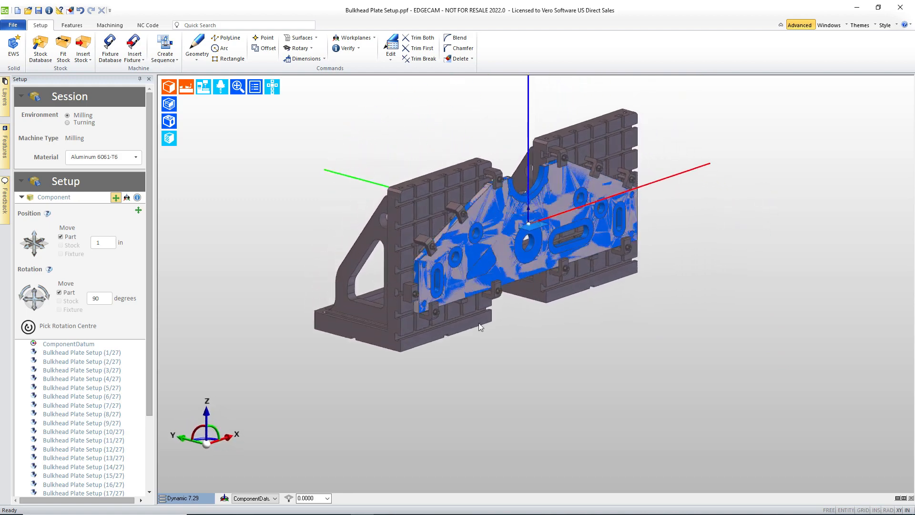
# Place the datum on the upright bulkhead plate's lower front corner vertex and make Front the active workplane
pyautogui.scroll(2, 425, 316)
pyautogui.scroll(5, 425, 315)
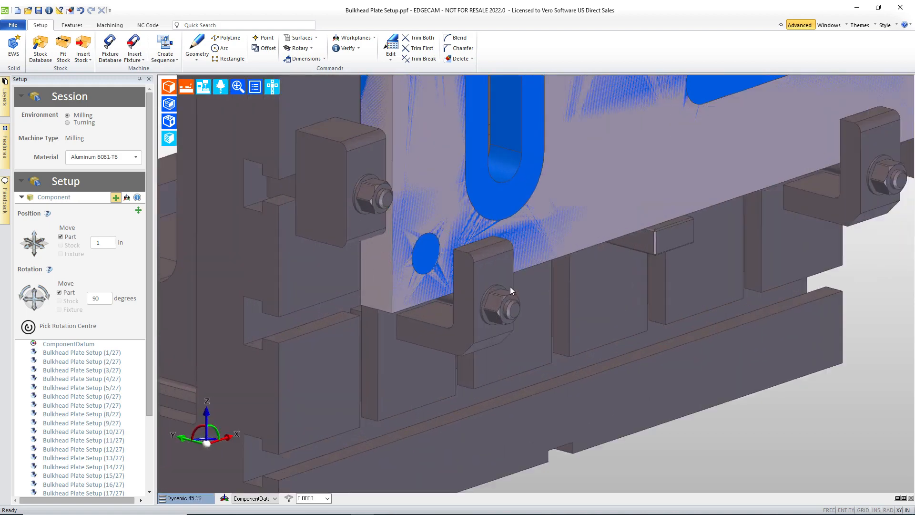
pyautogui.click(126, 197)
pyautogui.click(29, 276)
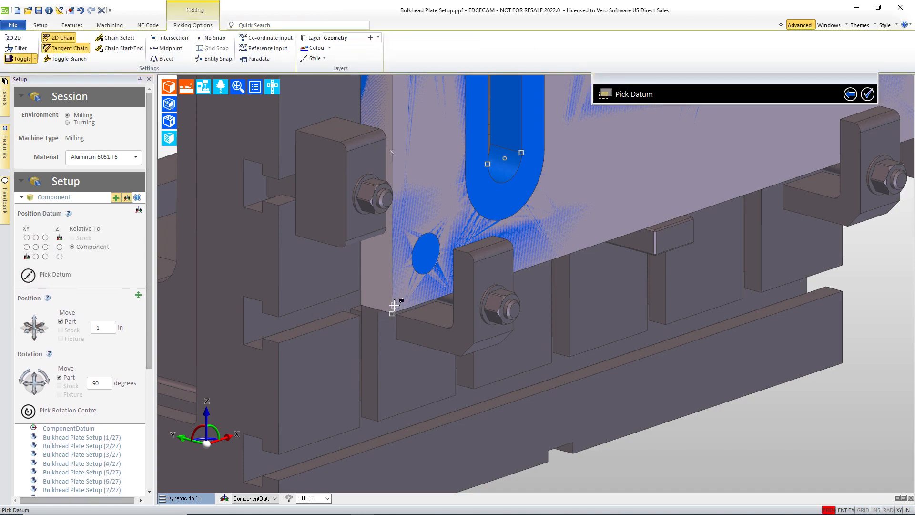
pyautogui.scroll(4, 394, 305)
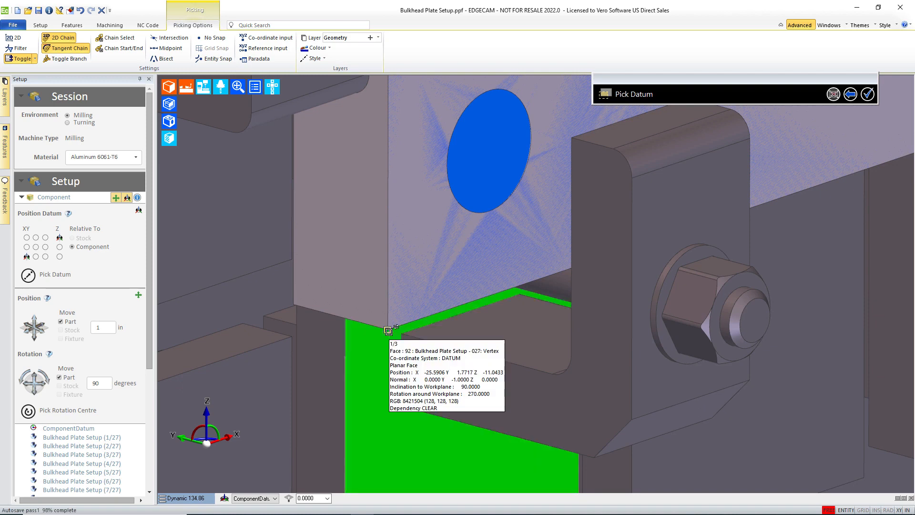
pyautogui.click(388, 330)
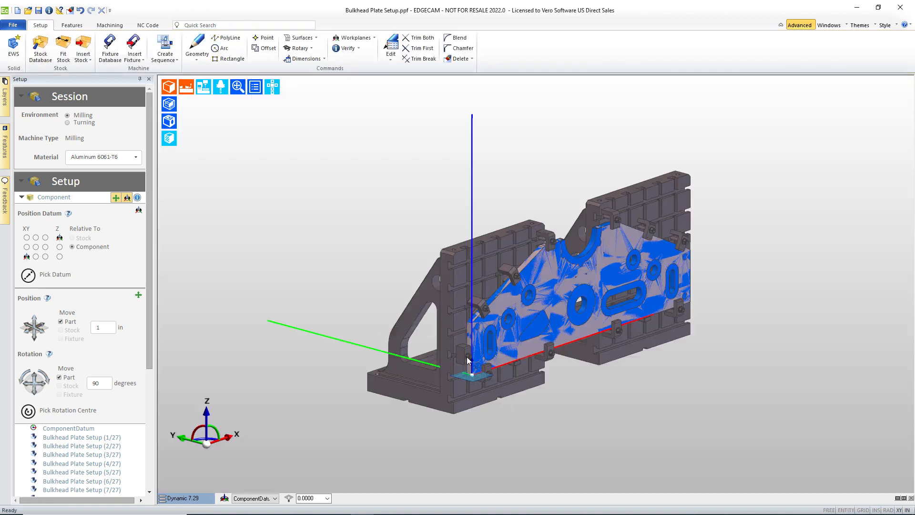
pyautogui.click(265, 499)
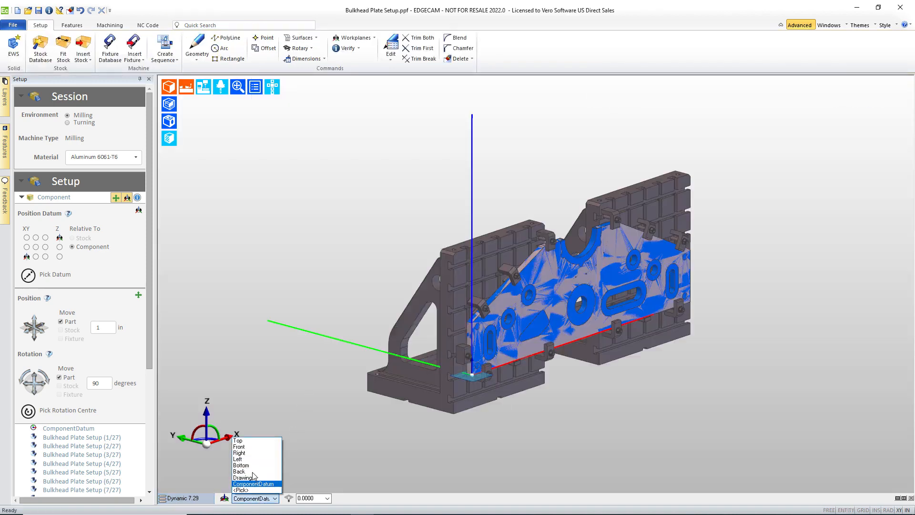
pyautogui.click(243, 447)
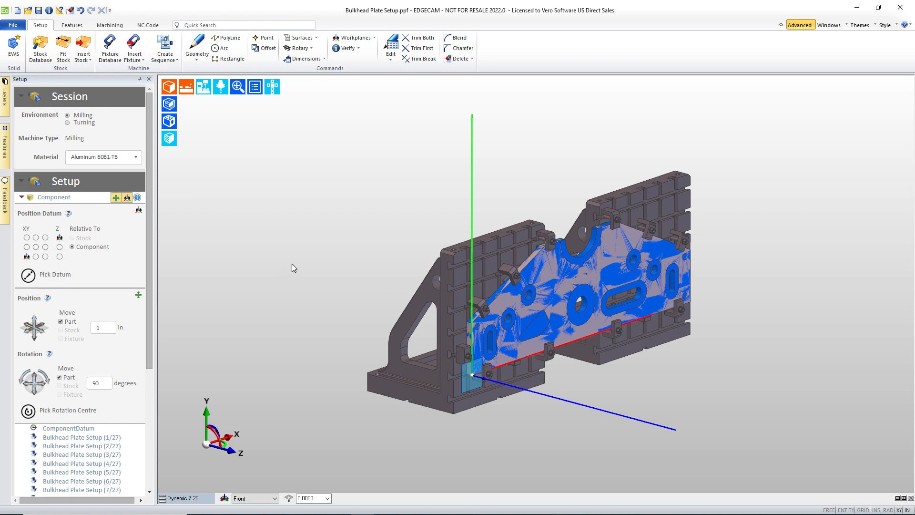
# Use the bulkhead plate solid itself as the stock with Pick Stock
pyautogui.click(83, 57)
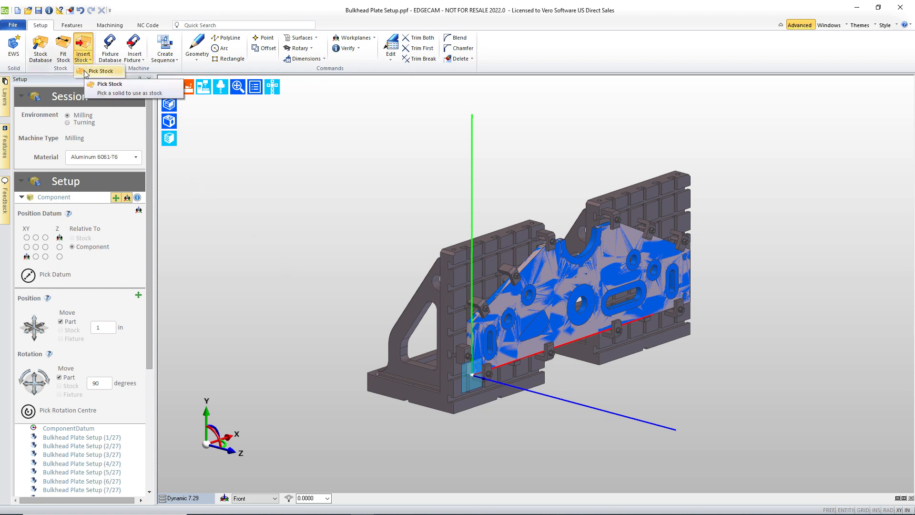
pyautogui.click(97, 71)
pyautogui.scroll(5, 534, 276)
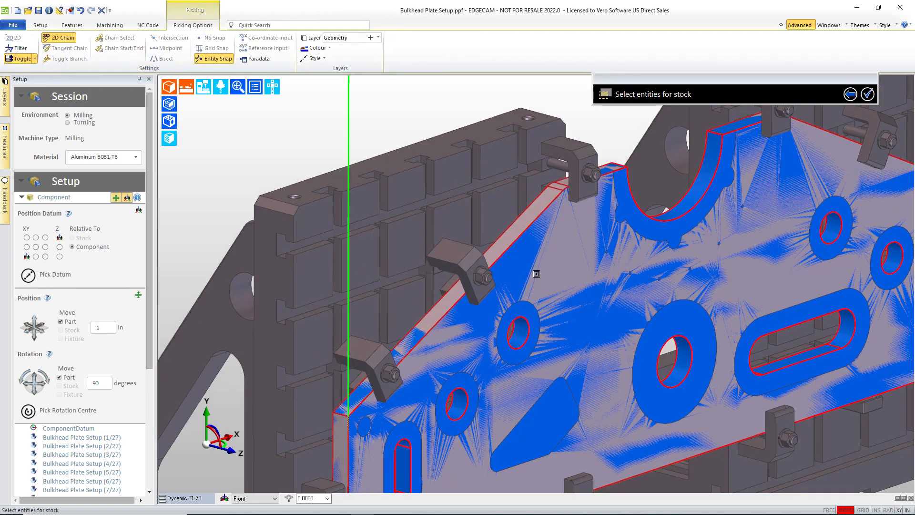
pyautogui.click(536, 273)
pyautogui.rightClick(536, 274)
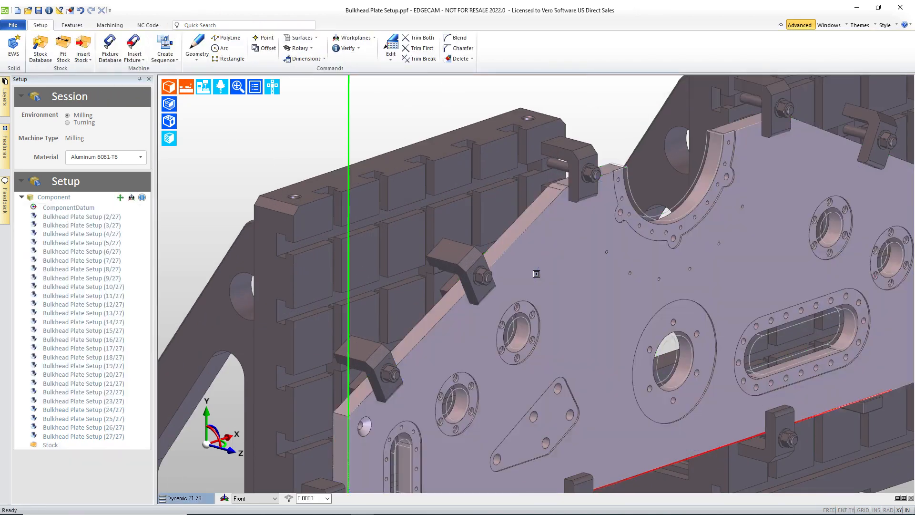
# Hide the Stock layer and use Select to Hide on the bulkhead plate solid so only the fixturing is displayed
pyautogui.moveTo(6, 109)
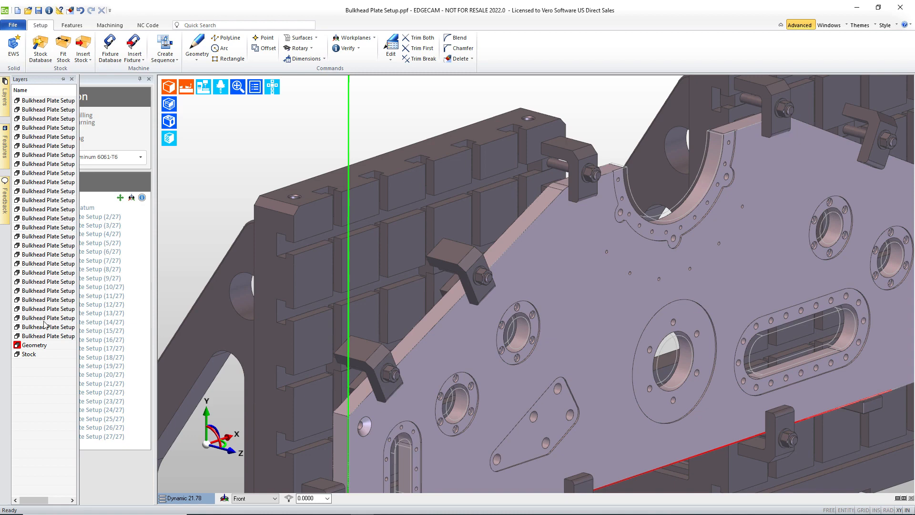
pyautogui.rightClick(38, 360)
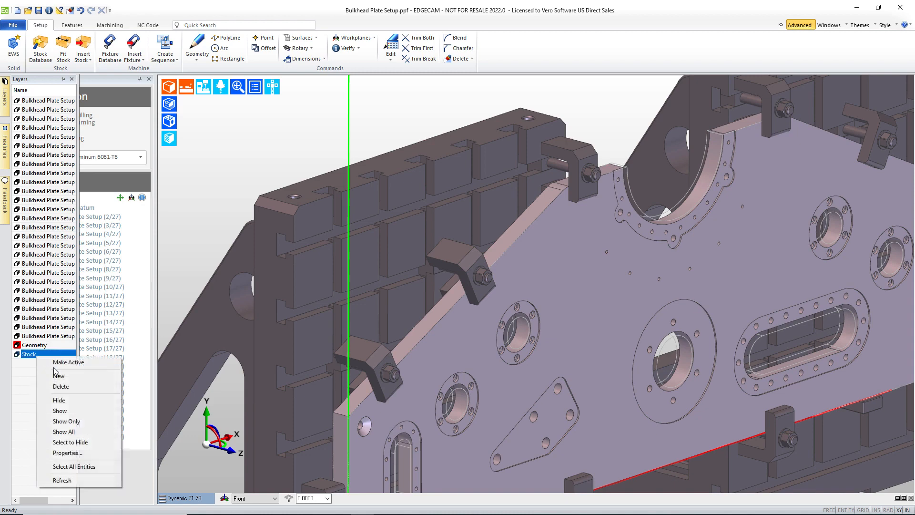
pyautogui.click(59, 399)
pyautogui.rightClick(70, 272)
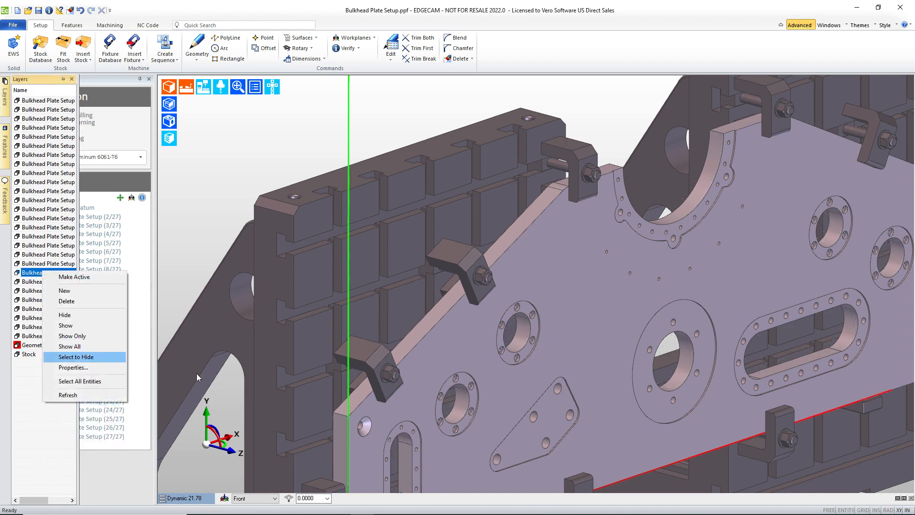
pyautogui.click(72, 360)
pyautogui.click(477, 360)
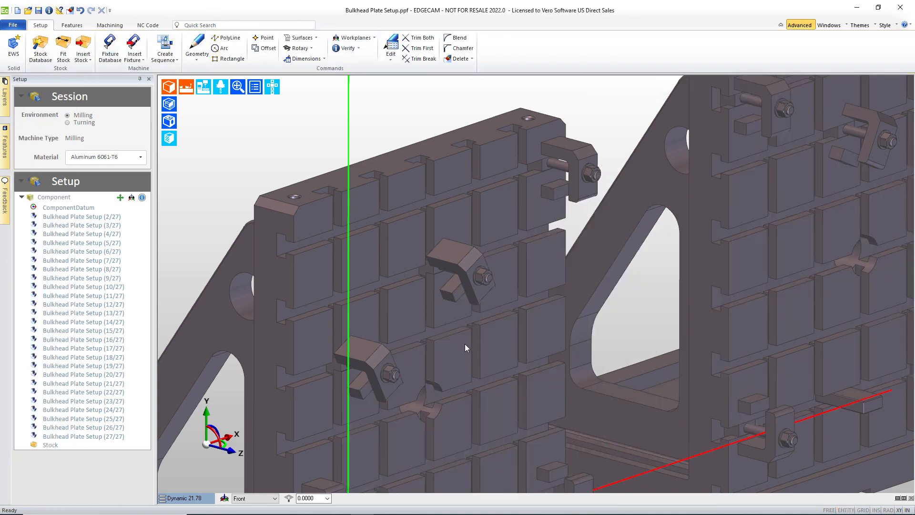
# Assign all displayed angle plates and clamps as fixtures with Pick Fixture
pyautogui.scroll(-5, 410, 302)
pyautogui.click(134, 56)
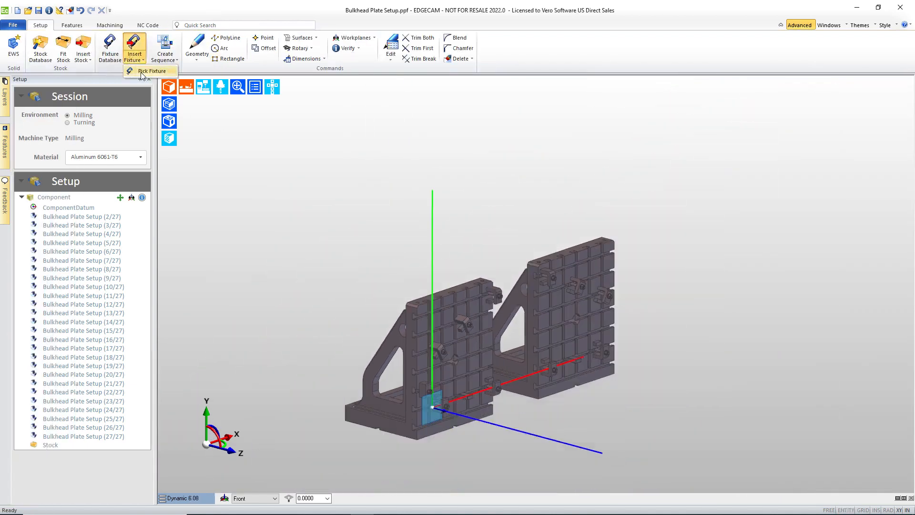
pyautogui.click(143, 75)
pyautogui.moveTo(282, 206); pyautogui.dragTo(726, 474)
pyautogui.rightClick(667, 415)
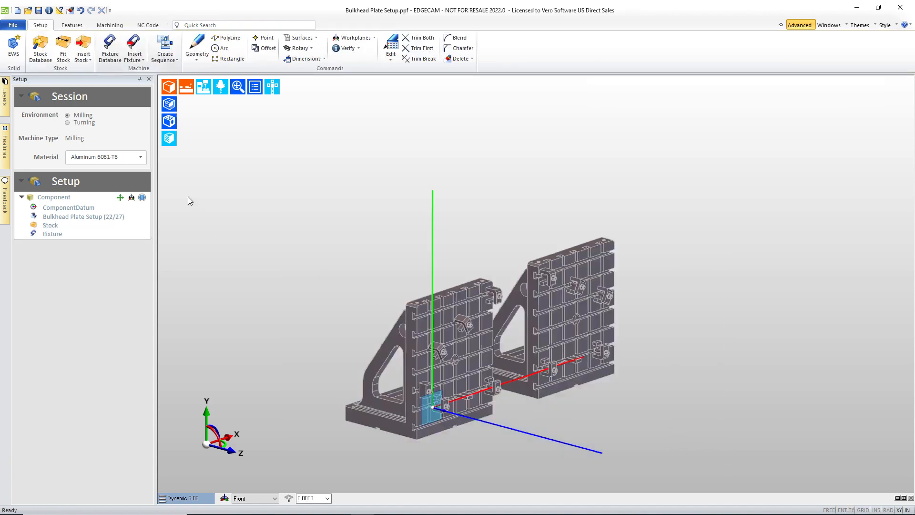
# Create milling sequence Operation 1 on the Toshiba BTD-110H.R16.mcp machine without a toolkit, using the Front initial datum and Primary Component Location
pyautogui.click(170, 58)
pyautogui.click(172, 71)
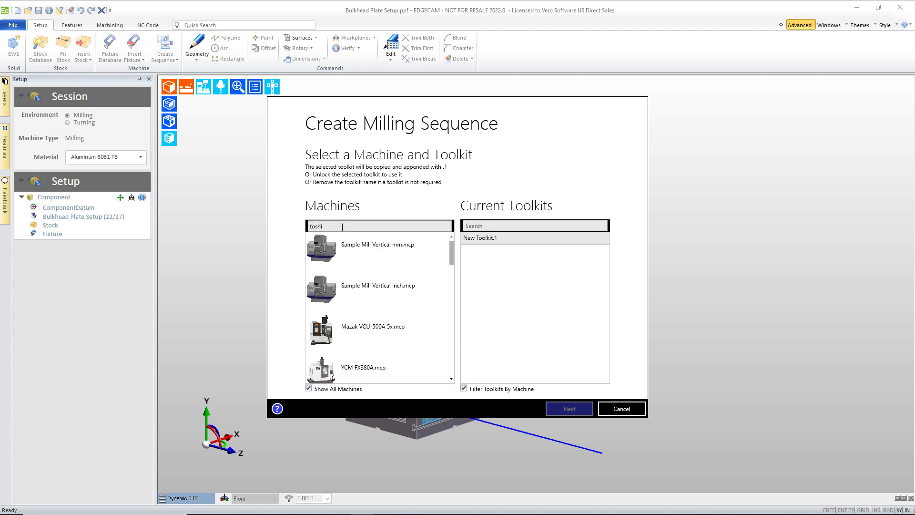
pyautogui.click(362, 253)
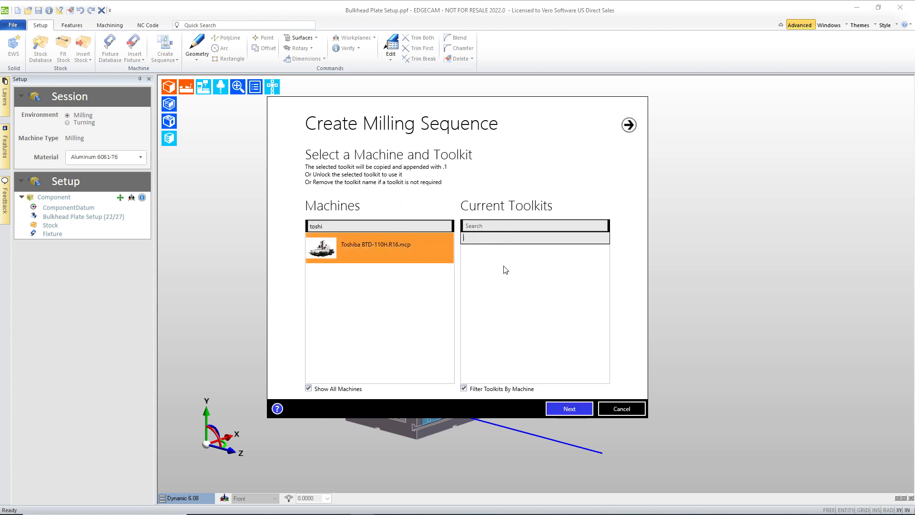
pyautogui.click(568, 410)
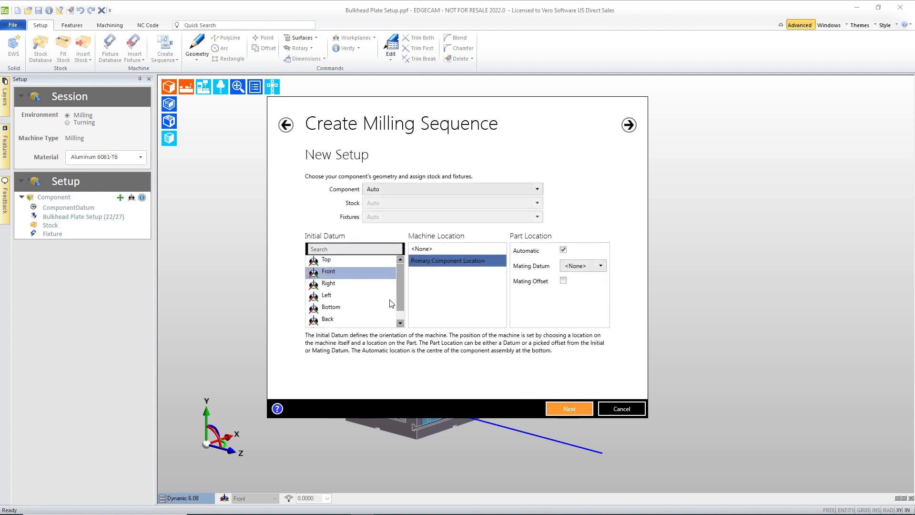
pyautogui.click(570, 408)
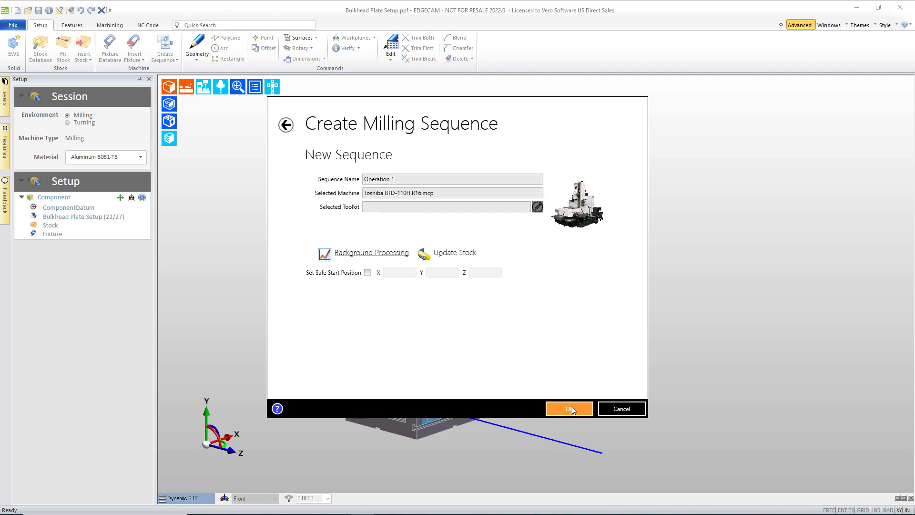
pyautogui.click(570, 408)
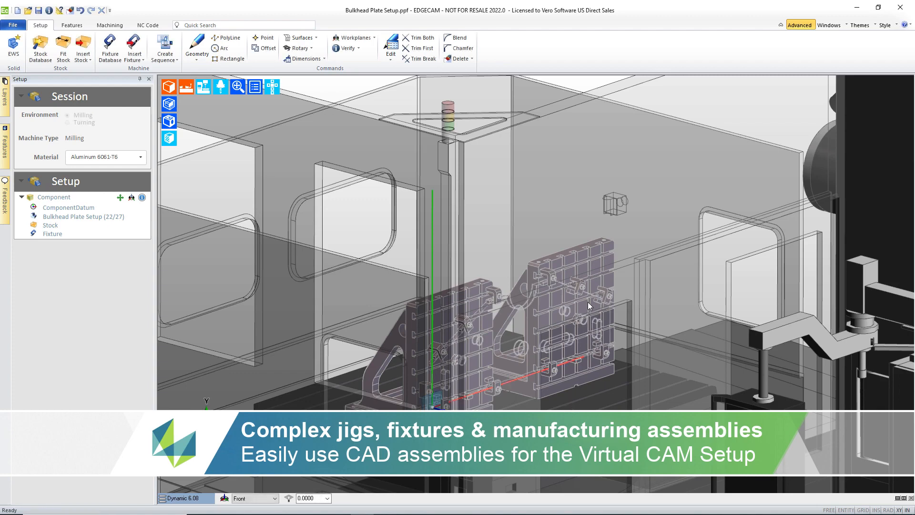
# Hide the machine and the fixtures, and fit the bulkhead plate's stock outline in the view
pyautogui.scroll(-5, 585, 293)
pyautogui.moveTo(622, 269)
pyautogui.mouseDown(button='middle')
pyautogui.moveTo(636, 338)
pyautogui.moveTo(638, 291)
pyautogui.moveTo(622, 287)
pyautogui.mouseUp(button='middle')
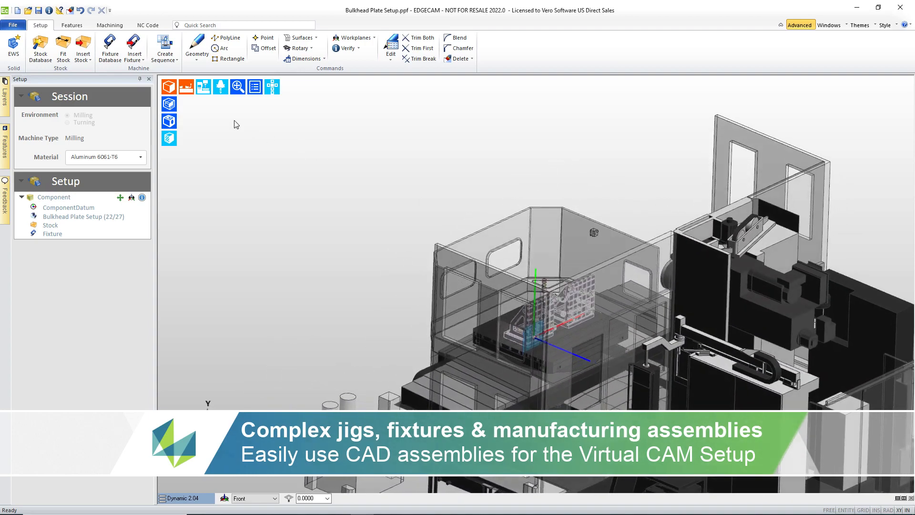
pyautogui.moveTo(203, 88)
pyautogui.click(220, 105)
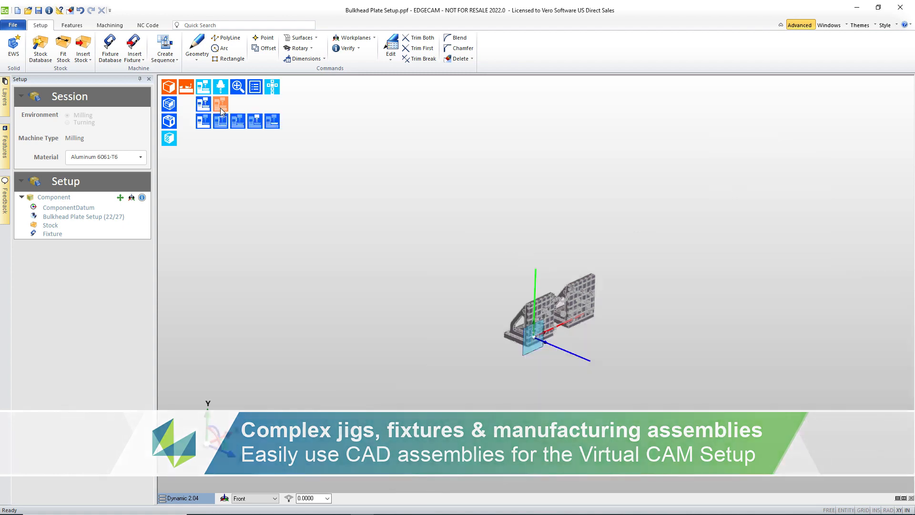
pyautogui.click(220, 105)
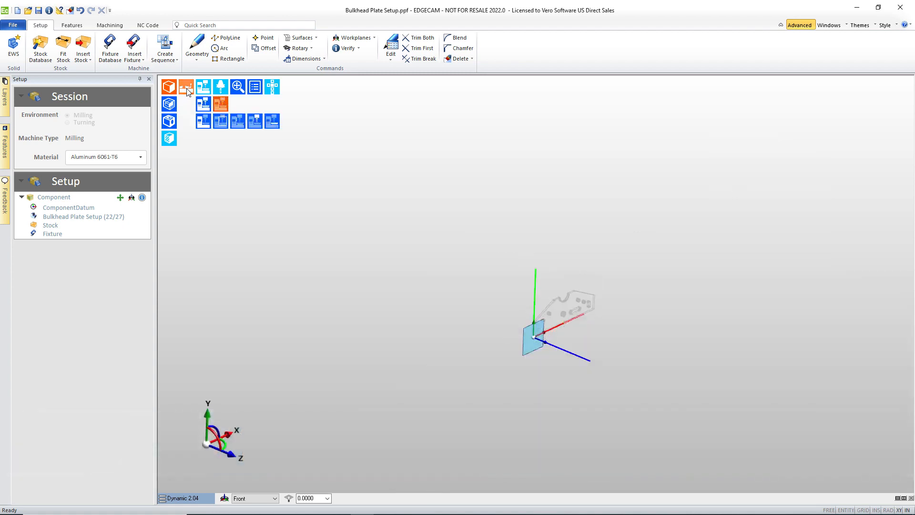
pyautogui.click(237, 87)
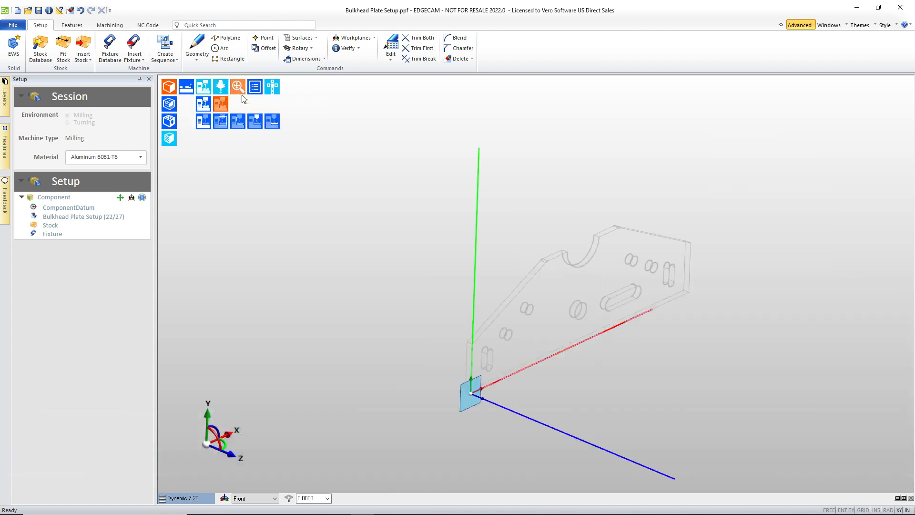
# Show all layers, select every entry in the layer list and delete them, confirming the deletion
pyautogui.click(3, 101)
pyautogui.rightClick(37, 127)
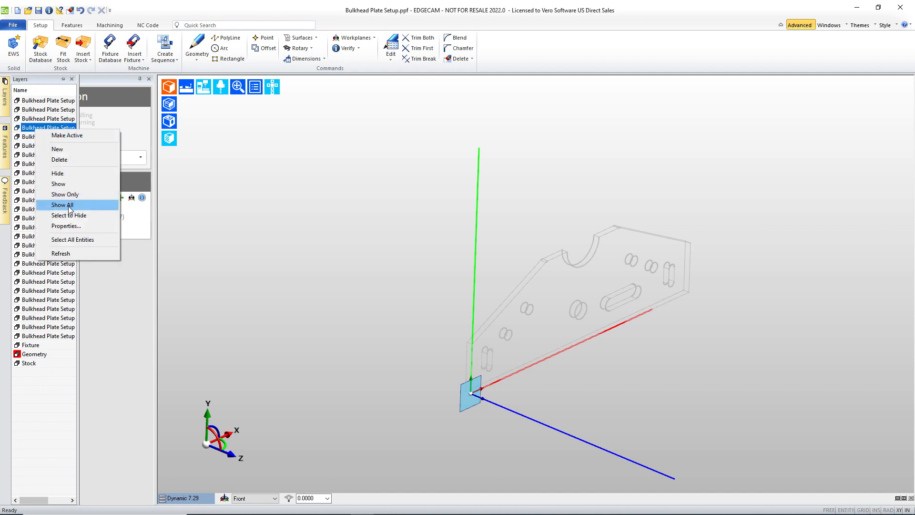
pyautogui.click(69, 208)
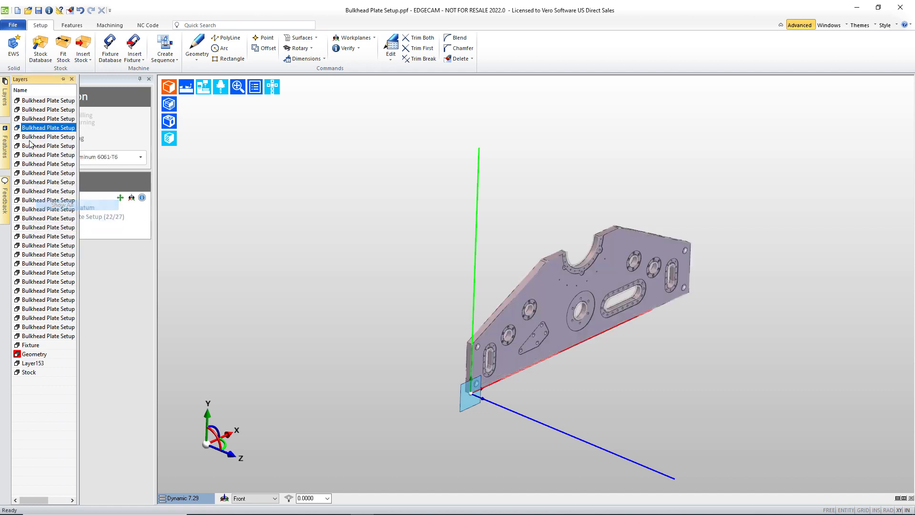
pyautogui.keyDown('shift'); pyautogui.click(52, 373); pyautogui.keyUp('shift')
pyautogui.rightClick(52, 374)
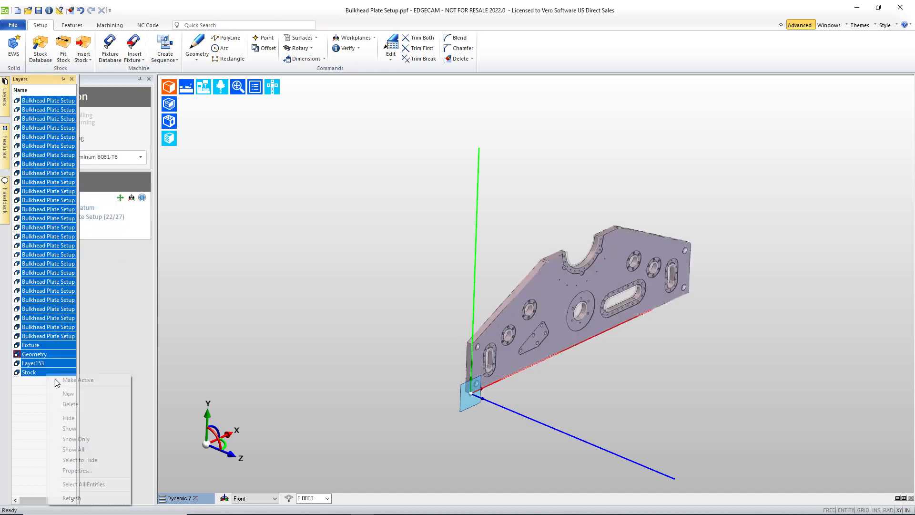
pyautogui.click(72, 405)
pyautogui.press('Return')
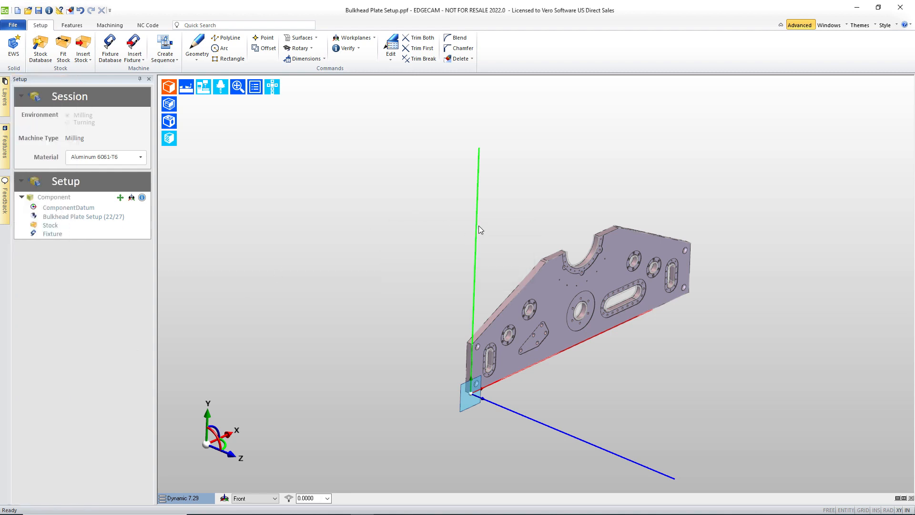
# Find mill features on the bulkhead plate solid with 2D Pockets, 2D Bosses, Open Pockets, Open Mill, Flat Faces and Vertical Holes enabled
pyautogui.scroll(3, 509, 222)
pyautogui.click(71, 25)
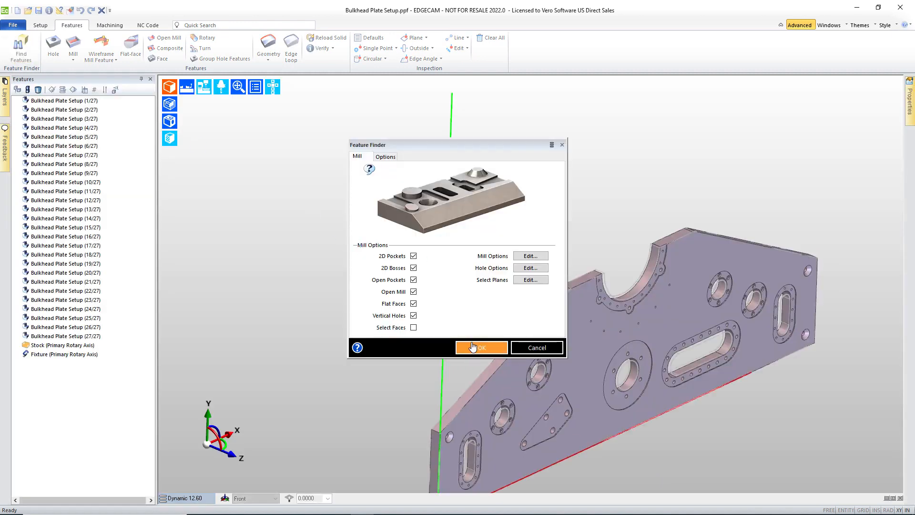
pyautogui.click(472, 346)
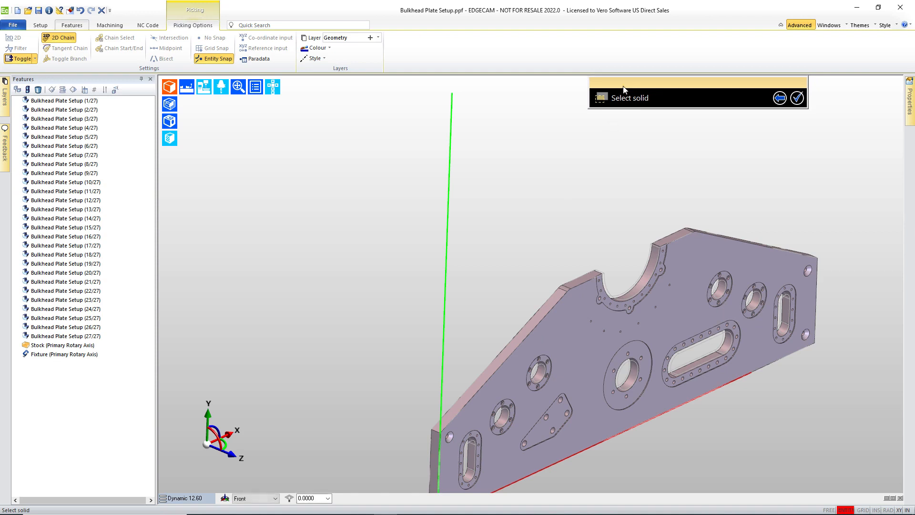
pyautogui.click(684, 248)
pyautogui.rightClick(539, 211)
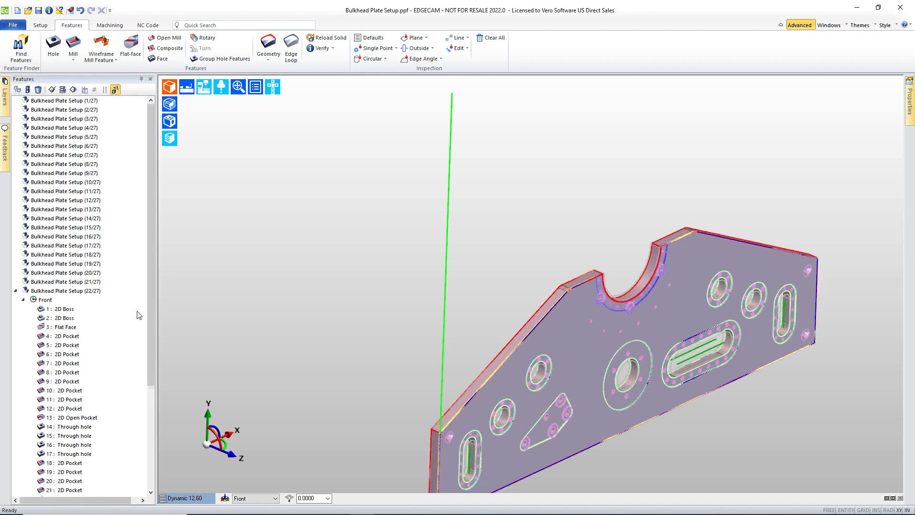
pyautogui.moveTo(150, 327); pyautogui.dragTo(149, 436)
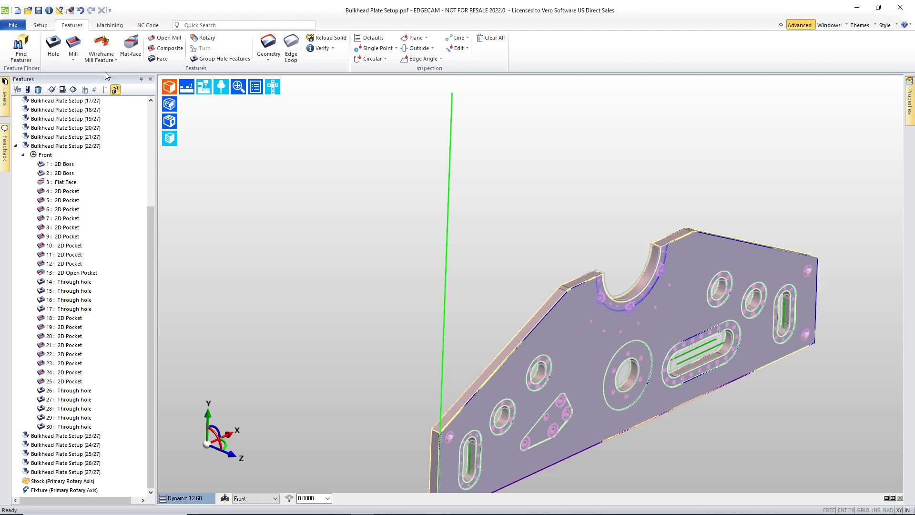
# Switch from feature recognition to the machining environment for the bulkhead plate
pyautogui.click(112, 26)
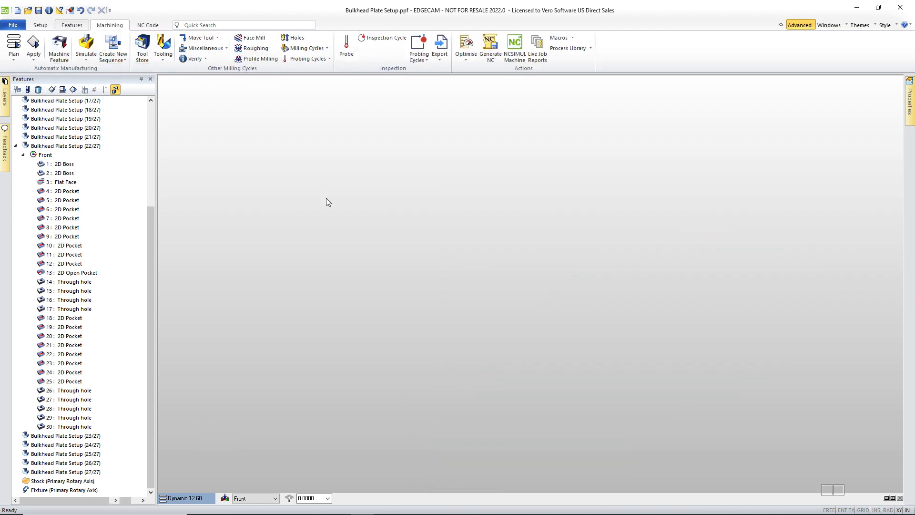